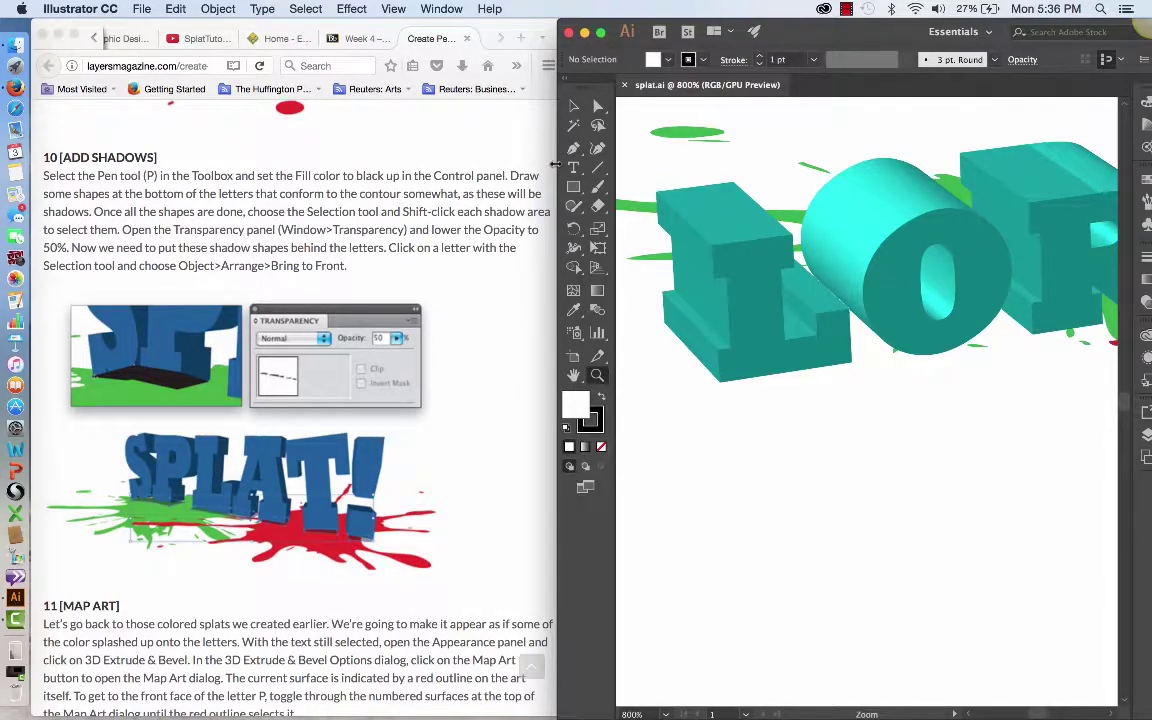
Step: Set the fill color to black with the Pen tool active for drawing the shadow shapes
{"action": "key", "text": "p"}
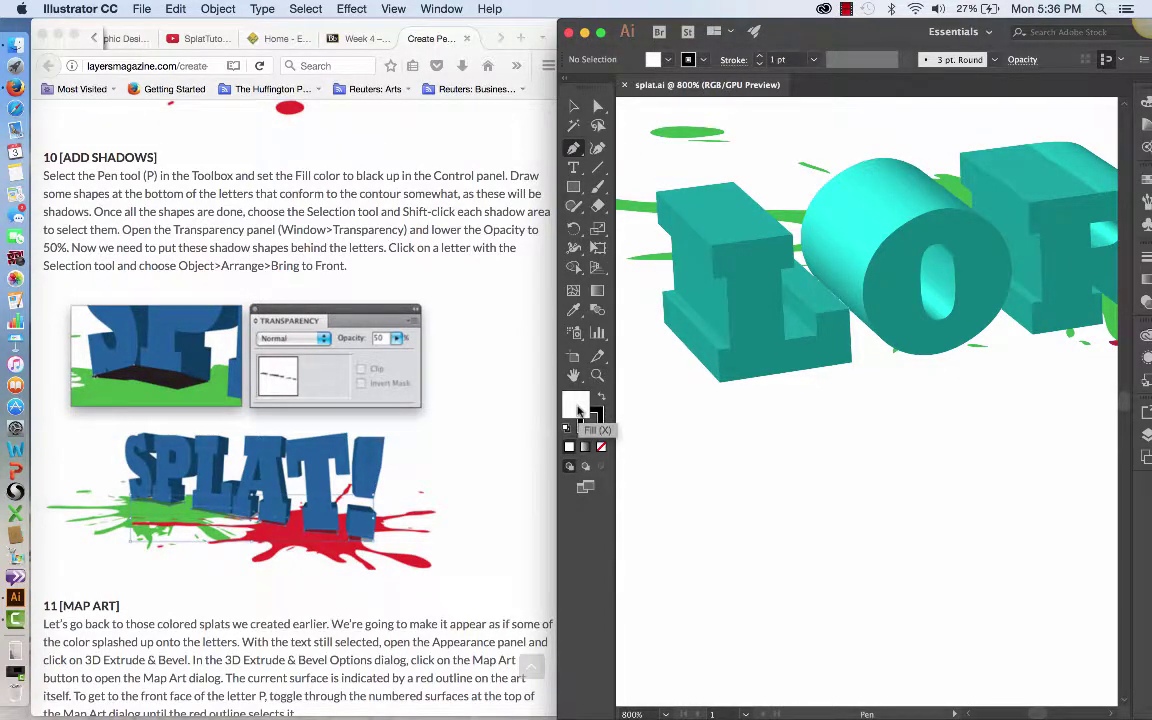
{"action": "left_click", "coordinate": [670, 66]}
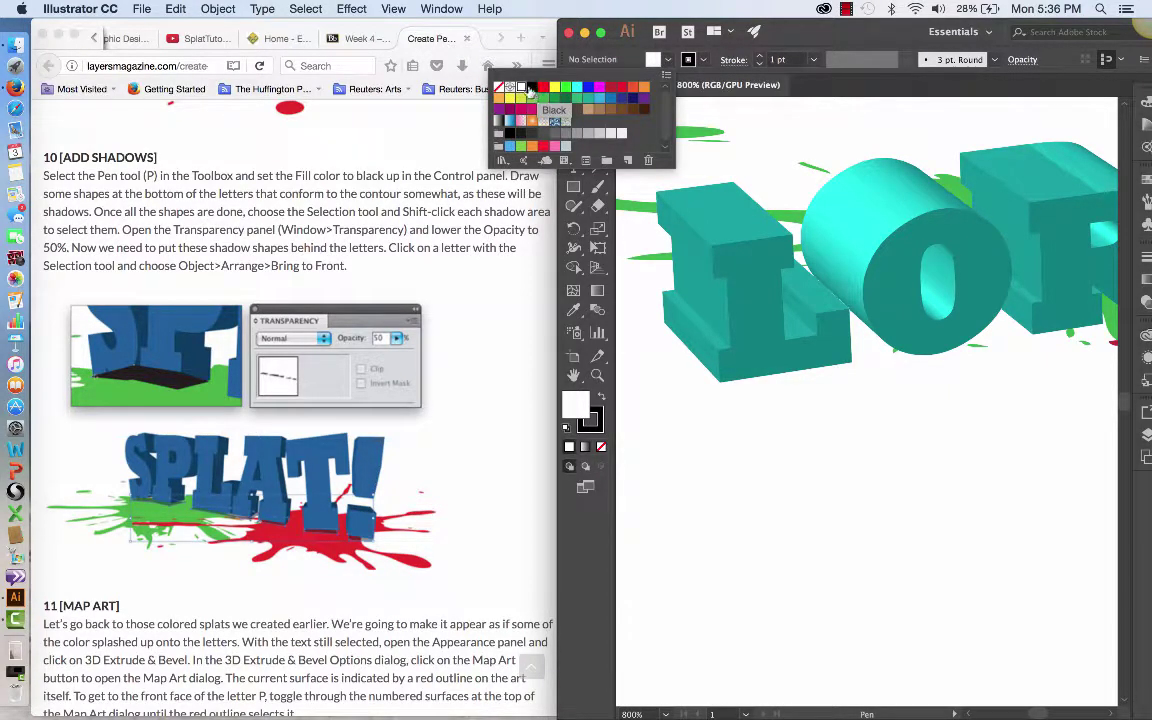
{"action": "left_click", "coordinate": [531, 88]}
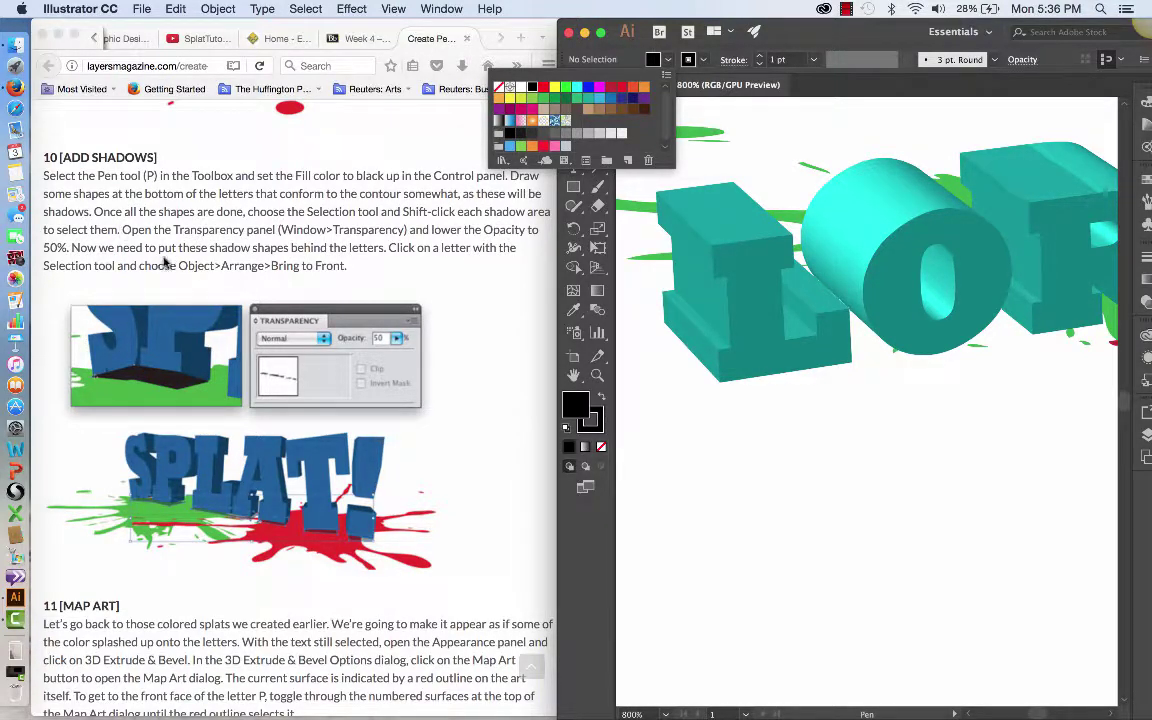
{"action": "left_click", "coordinate": [644, 338]}
{"action": "key", "text": "p"}
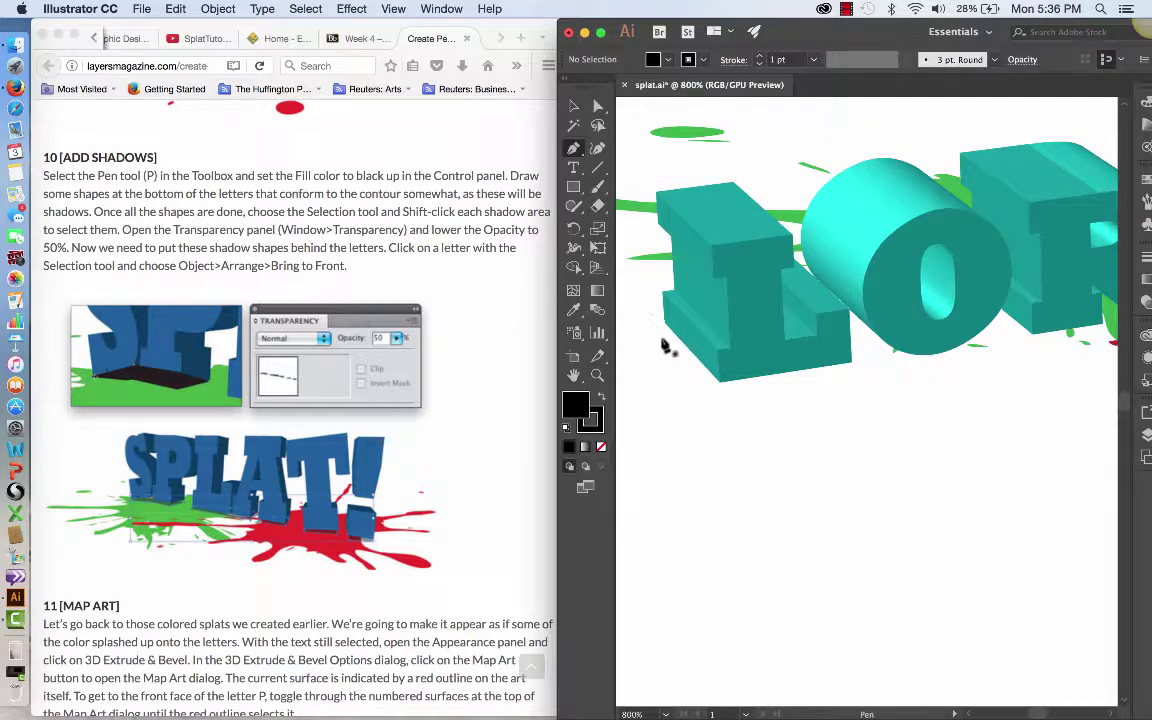
Step: Draw a closed five-sided black shadow shape over the base of the letter L, following its bottom contour
{"action": "left_click", "coordinate": [664, 327]}
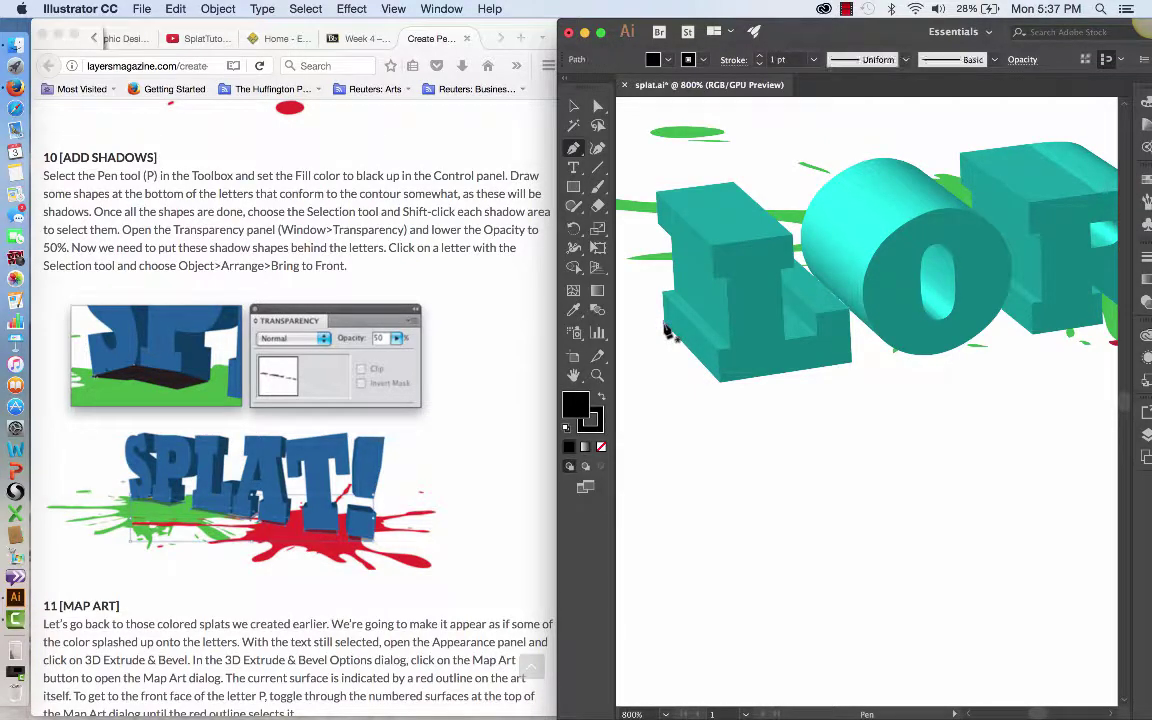
{"action": "left_click", "coordinate": [718, 389]}
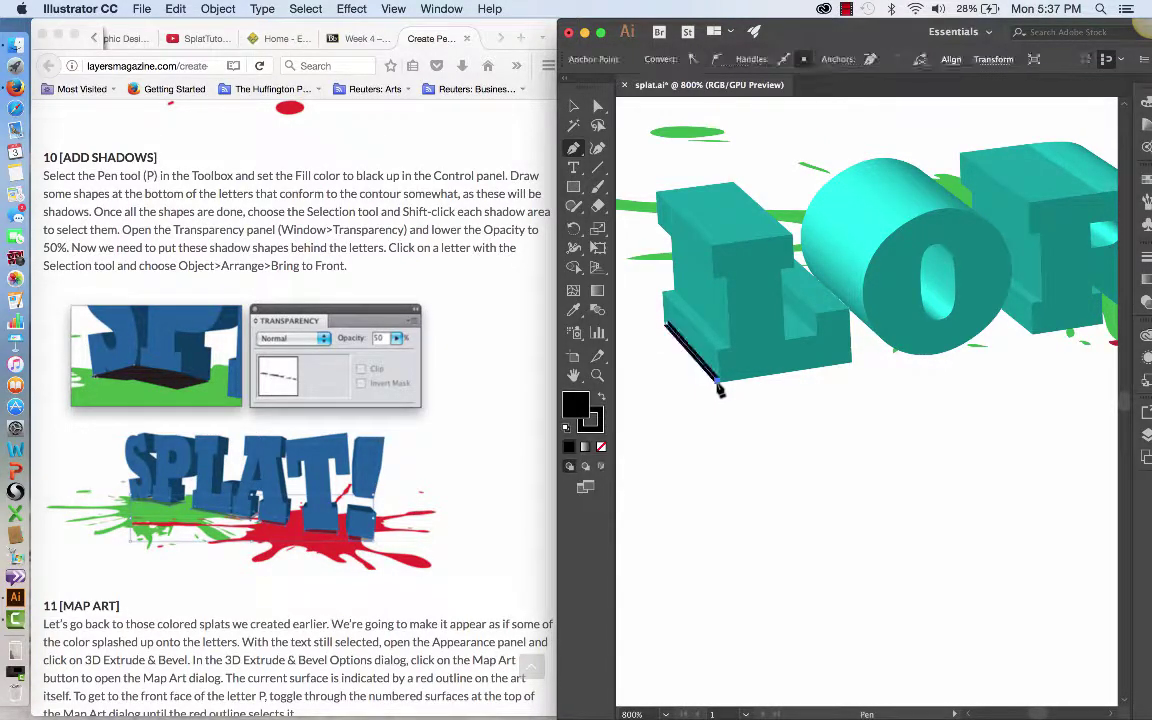
{"action": "left_click", "coordinate": [851, 364]}
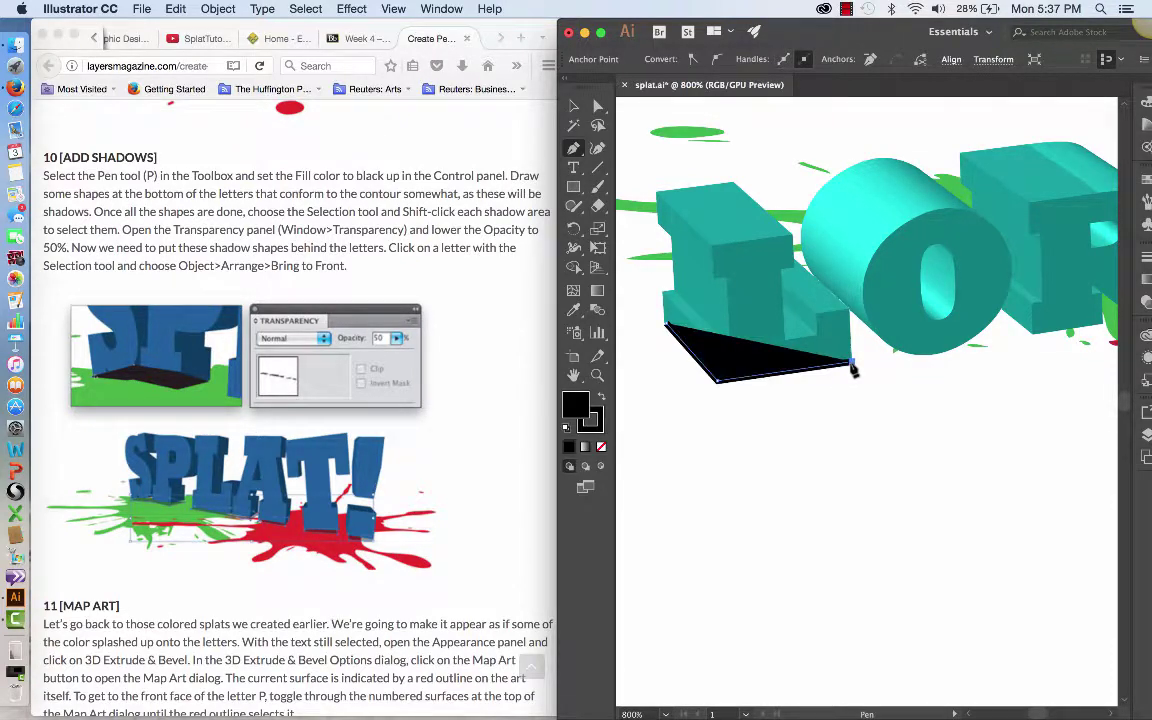
{"action": "left_click", "coordinate": [782, 274]}
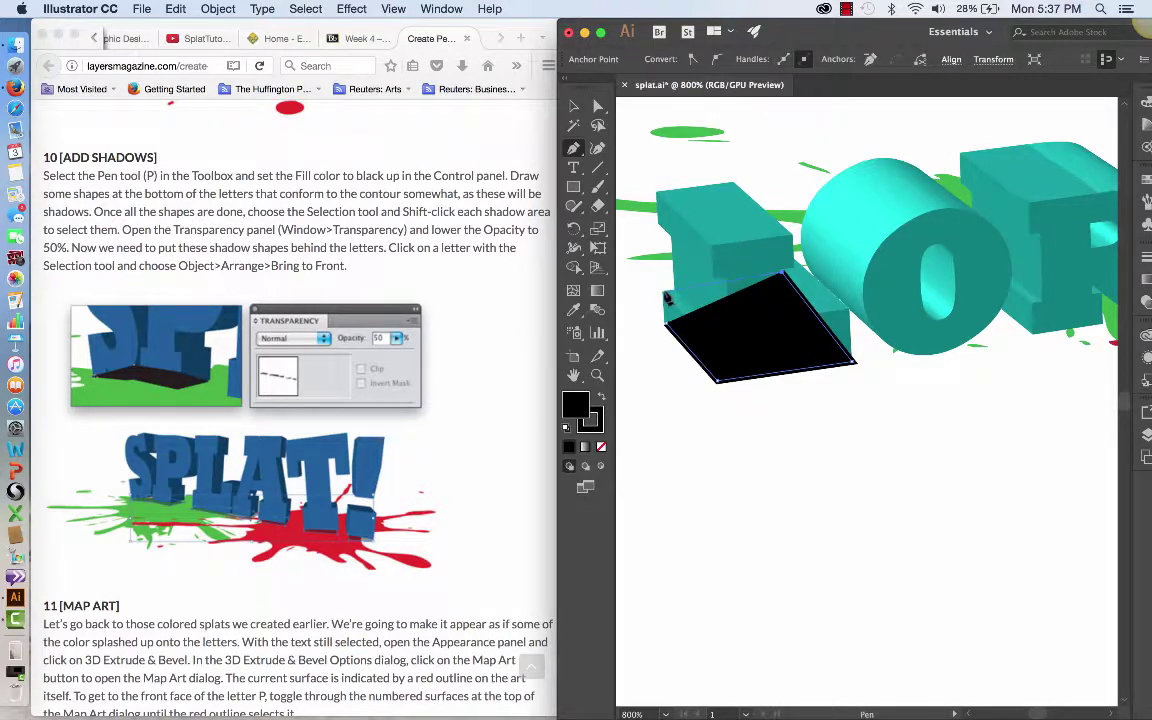
{"action": "left_click", "coordinate": [666, 297]}
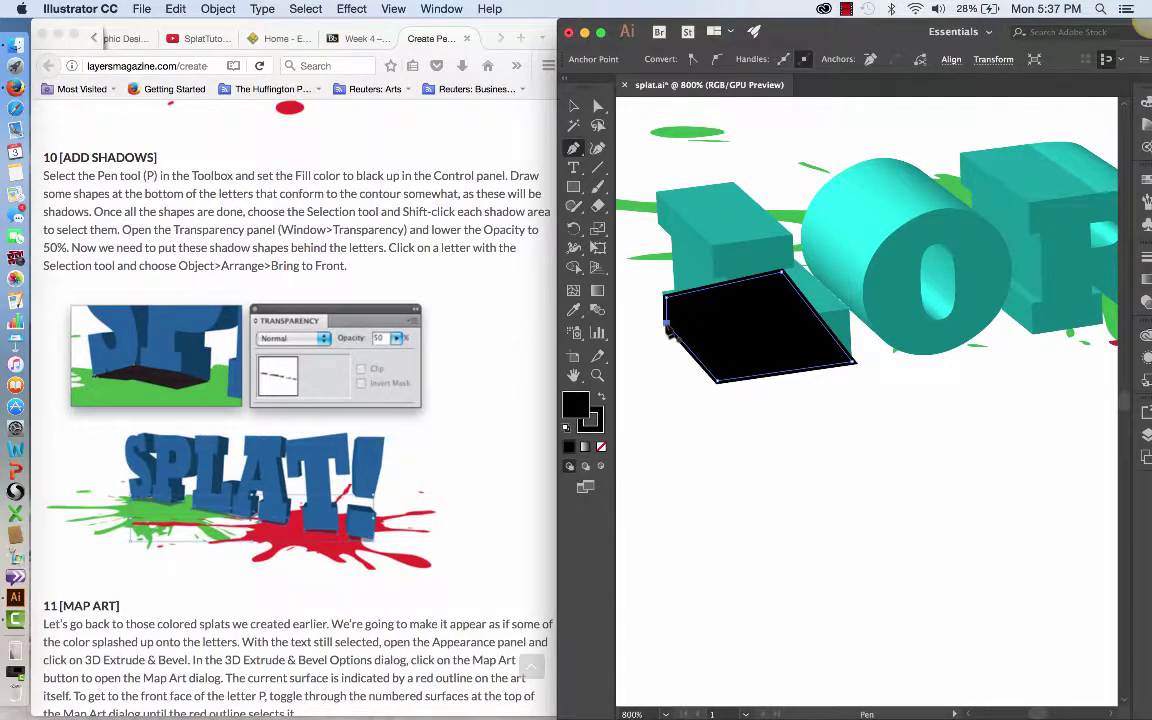
{"action": "left_click", "coordinate": [667, 325]}
Step: Lower the opacity of the L's shadow shape to 47%
{"action": "left_click", "coordinate": [441, 8]}
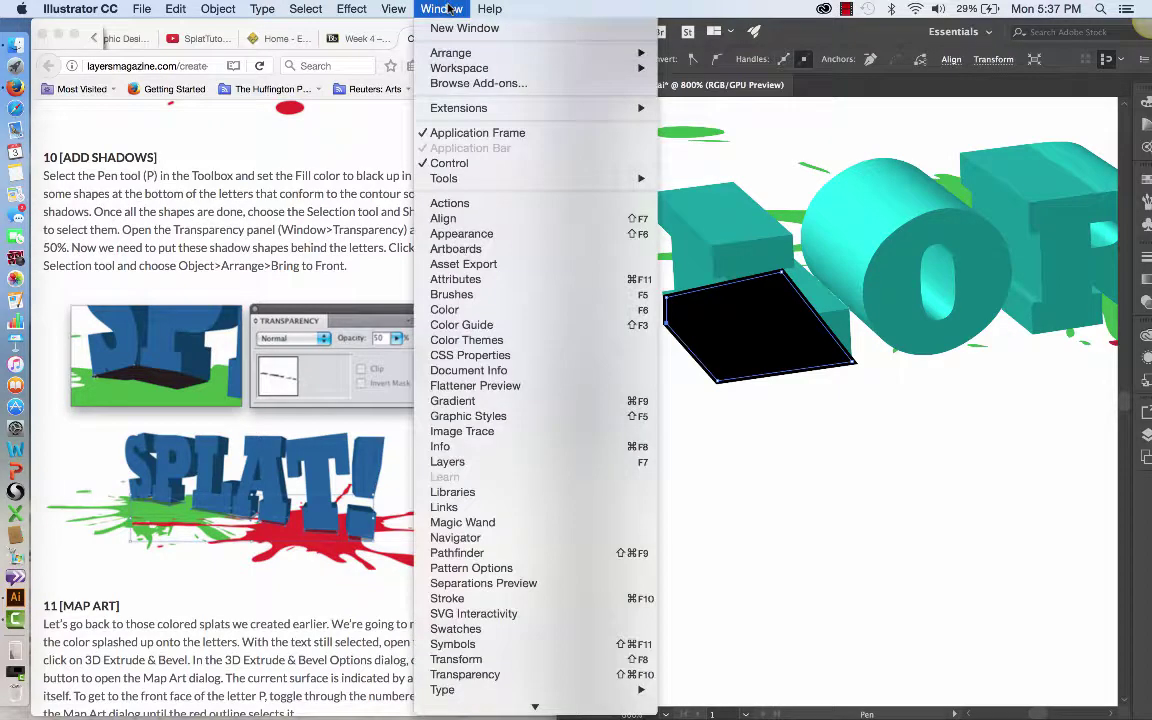
{"action": "left_click", "coordinate": [465, 674]}
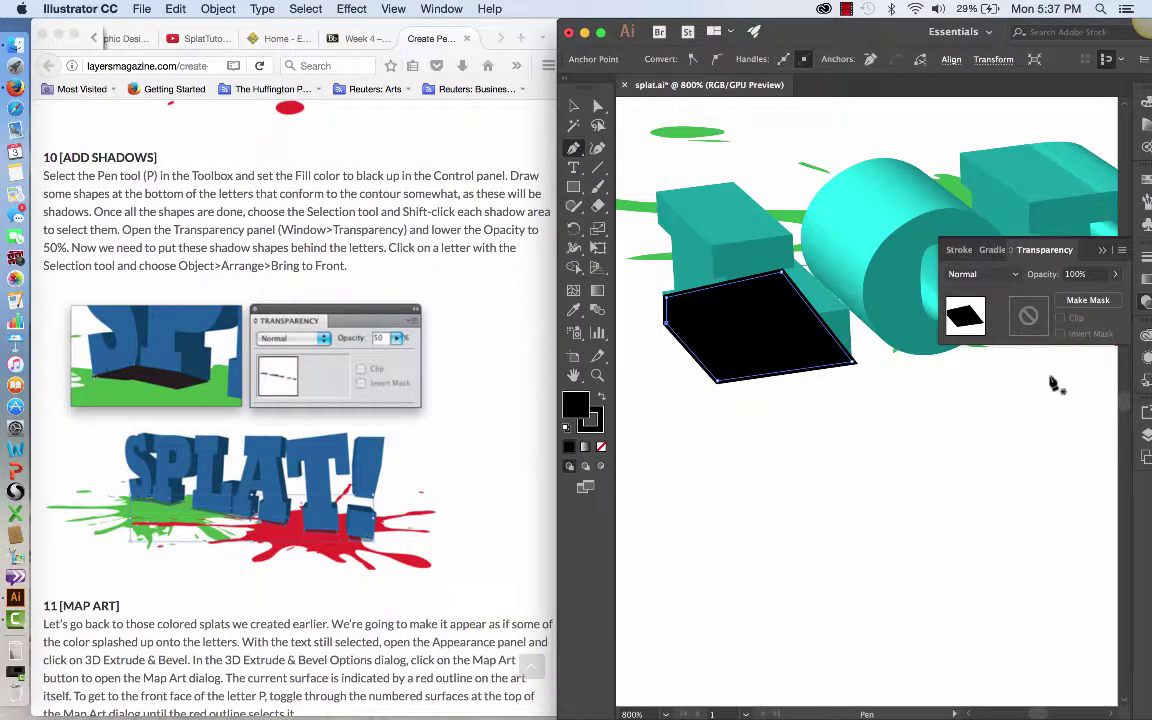
{"action": "left_click", "coordinate": [1114, 275]}
{"action": "left_click_drag", "start_coordinate": [1113, 299], "coordinate": [1082, 304]}
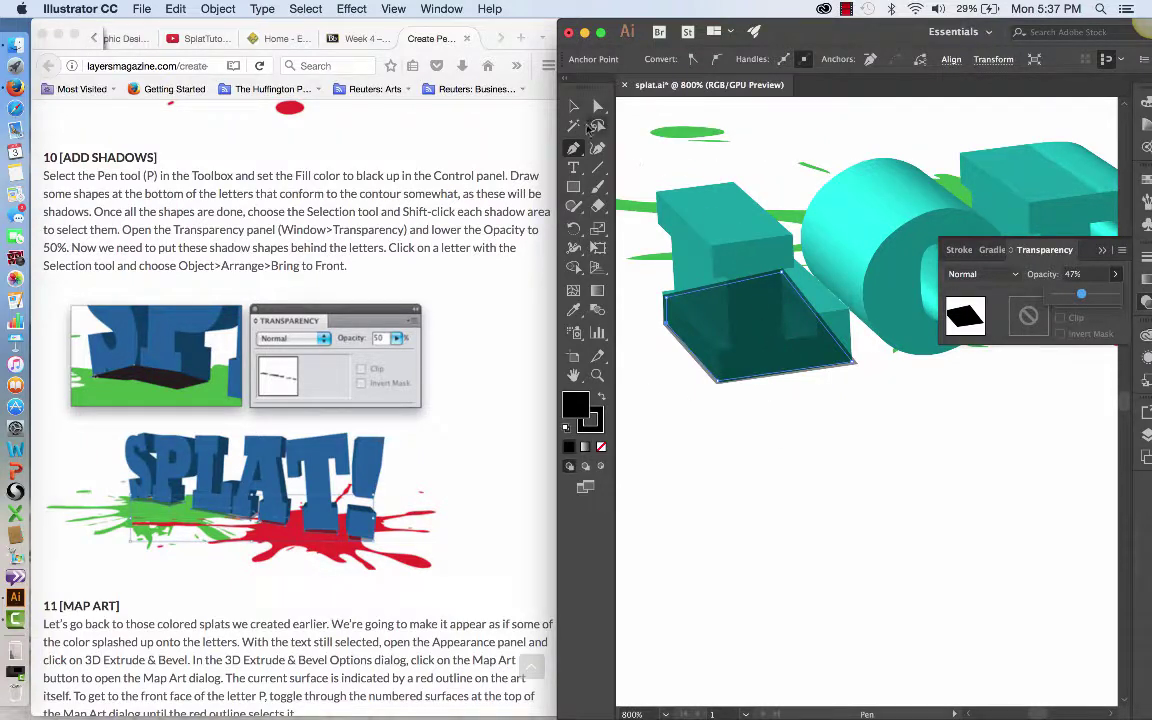
Step: Send the L's shadow shape to the back, behind the letters, and deselect it
{"action": "left_click", "coordinate": [574, 106]}
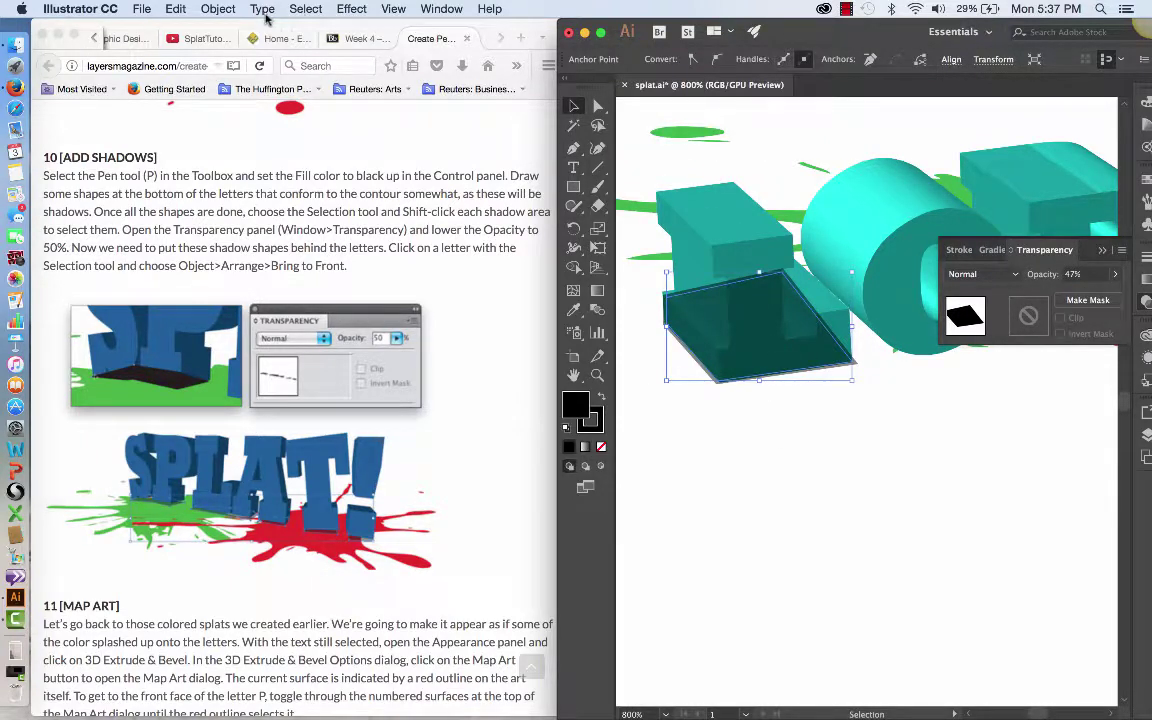
{"action": "left_click", "coordinate": [207, 9]}
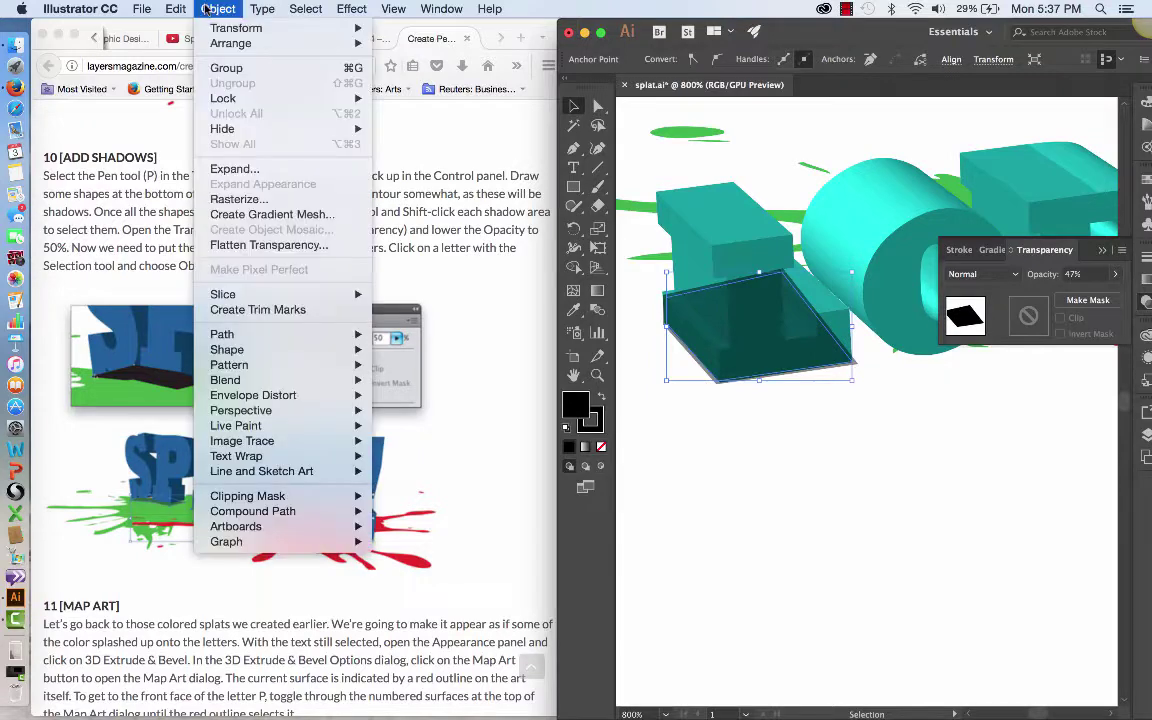
{"action": "mouse_move", "coordinate": [226, 44]}
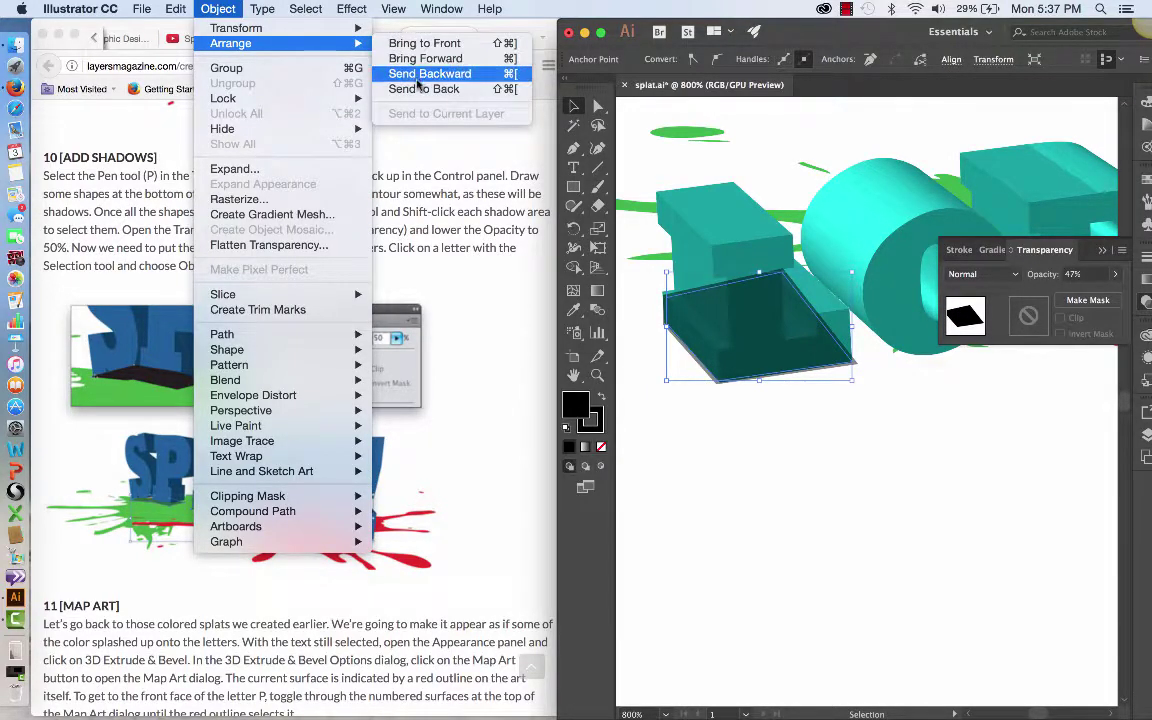
{"action": "left_click", "coordinate": [384, 88]}
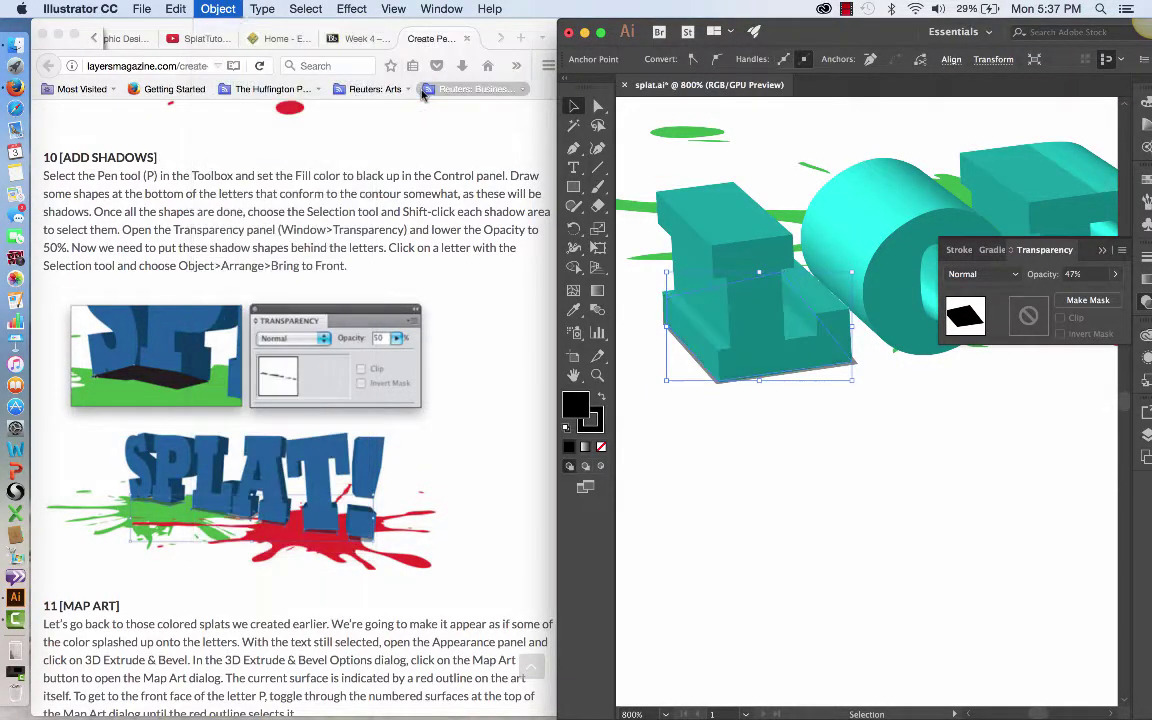
{"action": "left_click", "coordinate": [758, 432]}
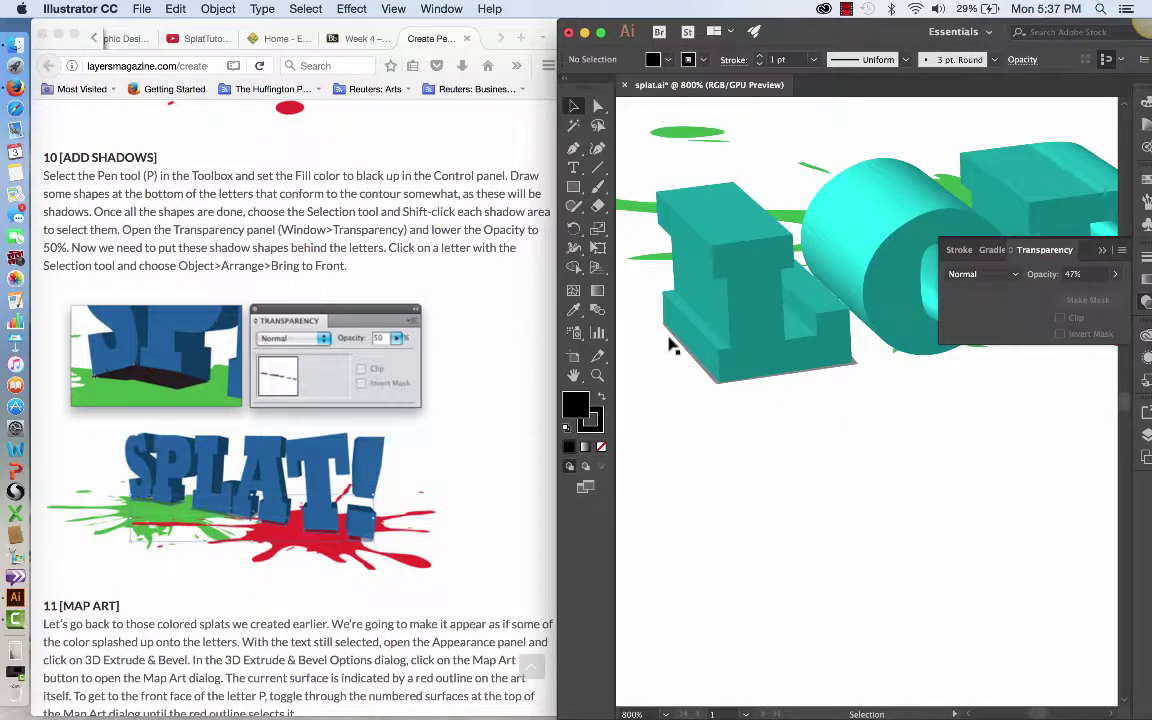
Step: Draw a curved black shadow outline over the letter O with the Pen tool, starting at its bottom edge
{"action": "scroll", "coordinate": [877, 468], "scroll_direction": "right", "scroll_amount": 5}
{"action": "scroll", "coordinate": [877, 468], "scroll_direction": "right", "scroll_amount": 2}
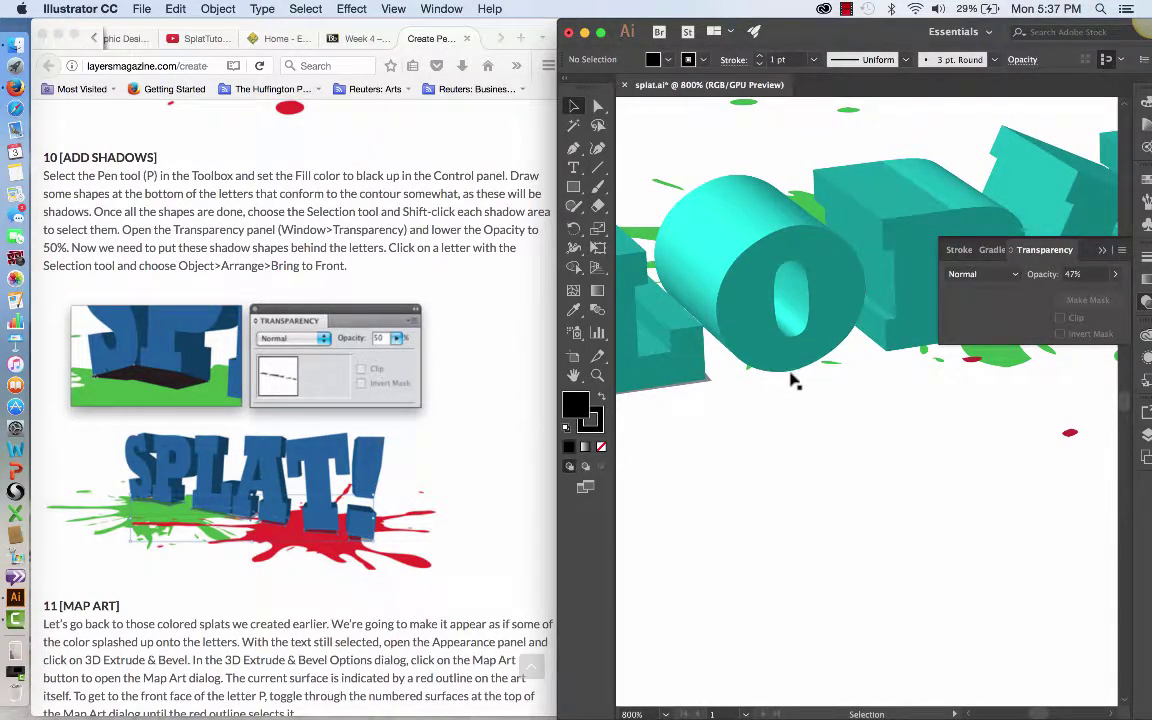
{"action": "left_click", "coordinate": [574, 150]}
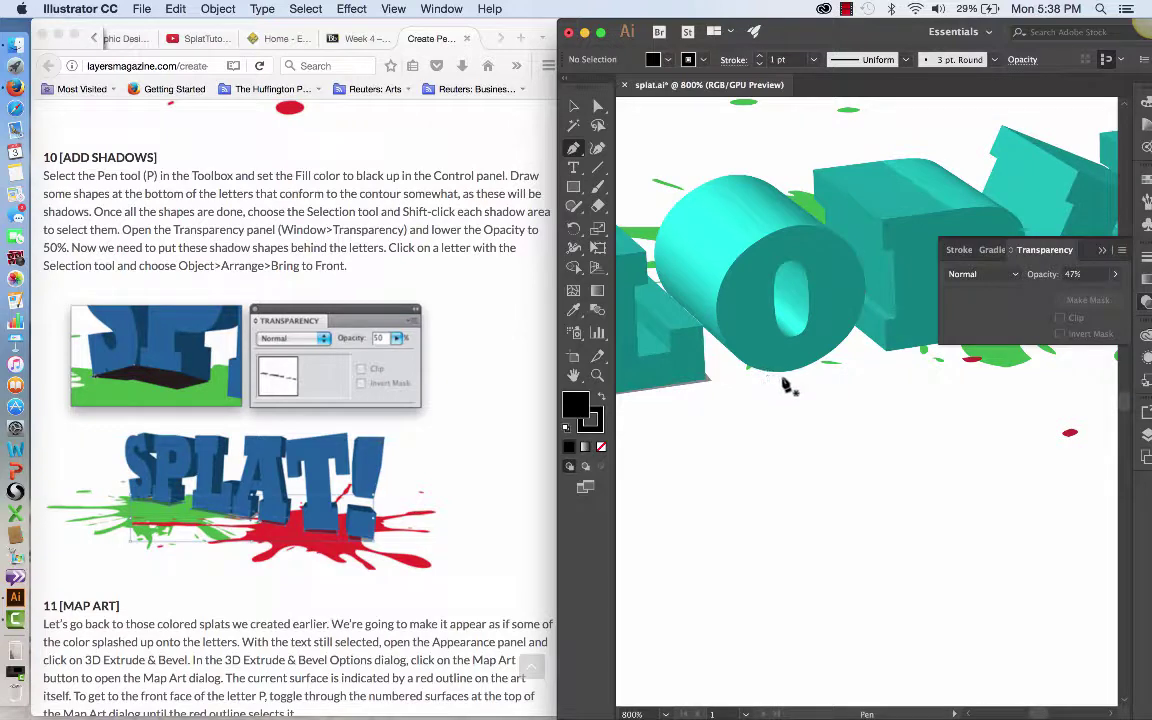
{"action": "left_click", "coordinate": [790, 375]}
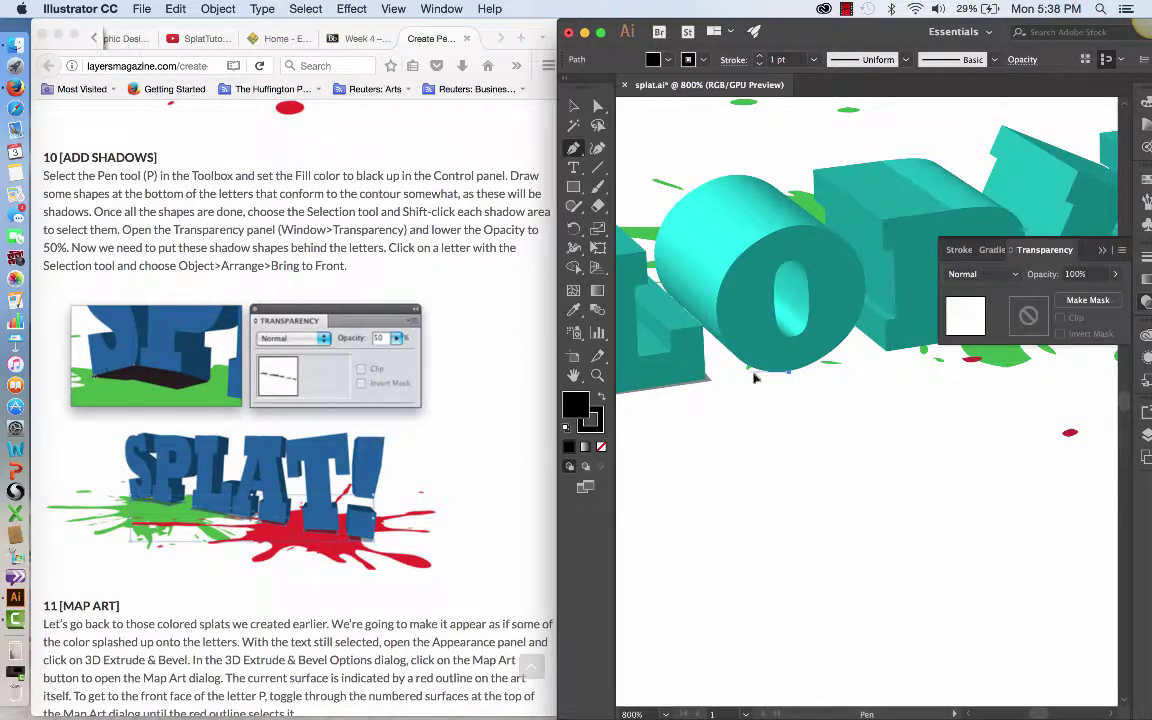
{"action": "left_click_drag", "start_coordinate": [751, 371], "coordinate": [695, 343]}
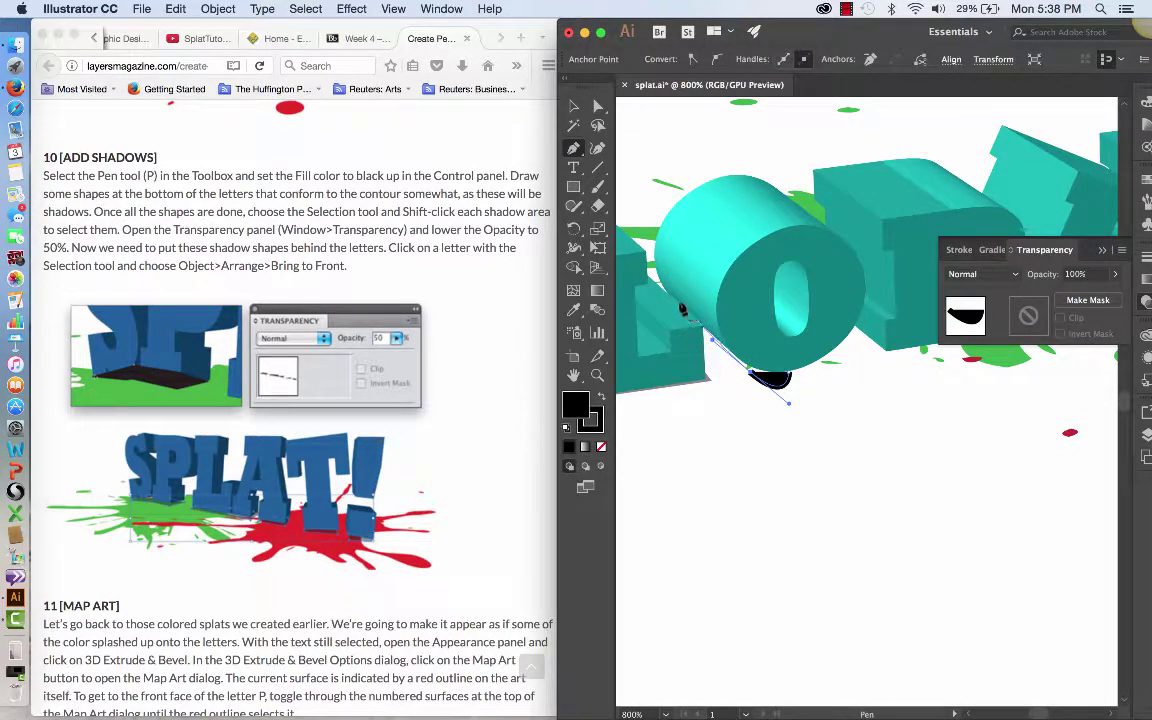
{"action": "left_click", "coordinate": [675, 303]}
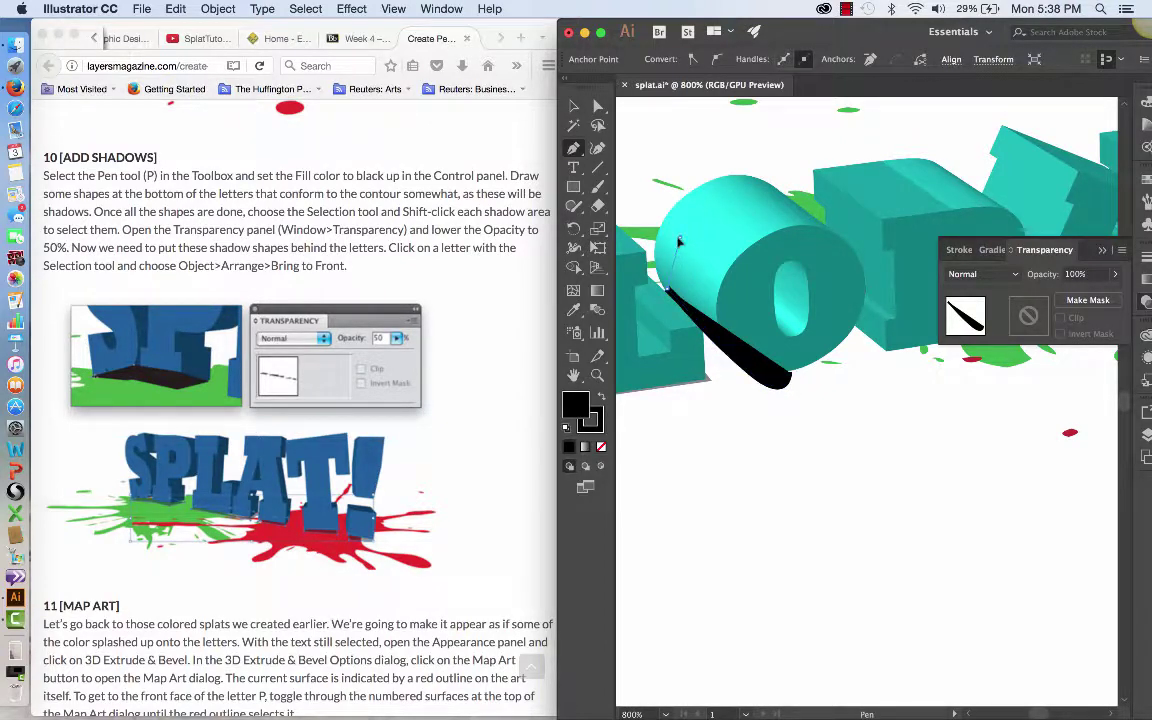
{"action": "left_click_drag", "start_coordinate": [678, 242], "coordinate": [768, 197]}
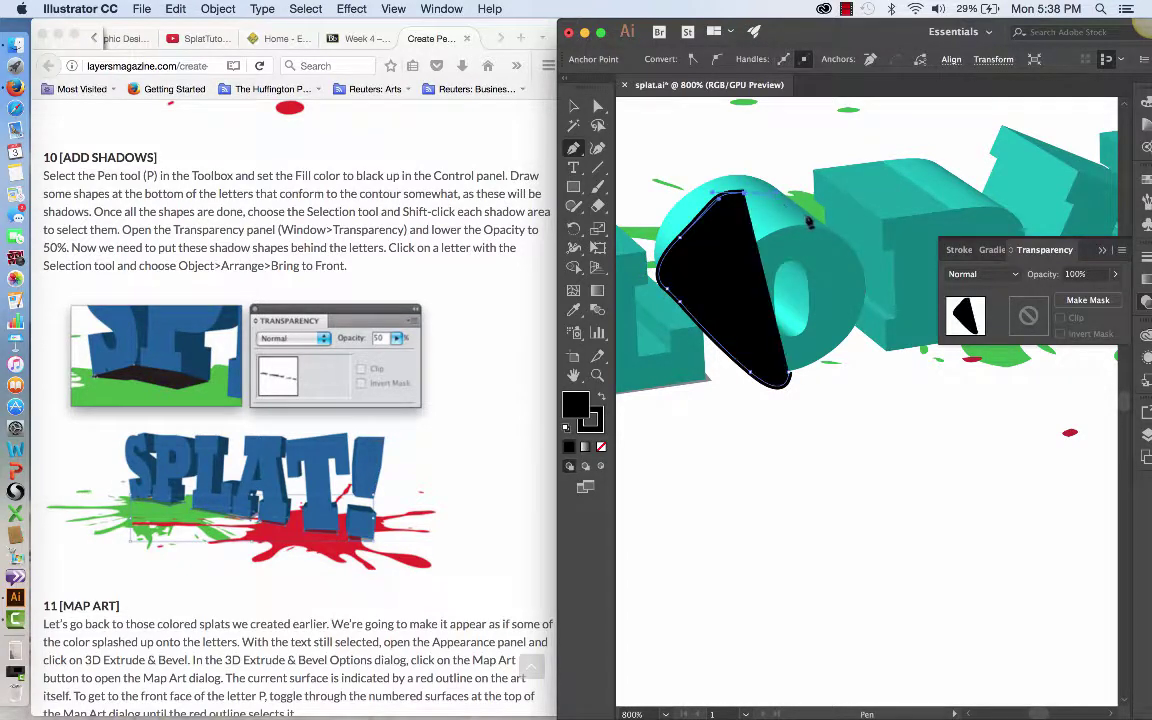
{"action": "left_click", "coordinate": [742, 192]}
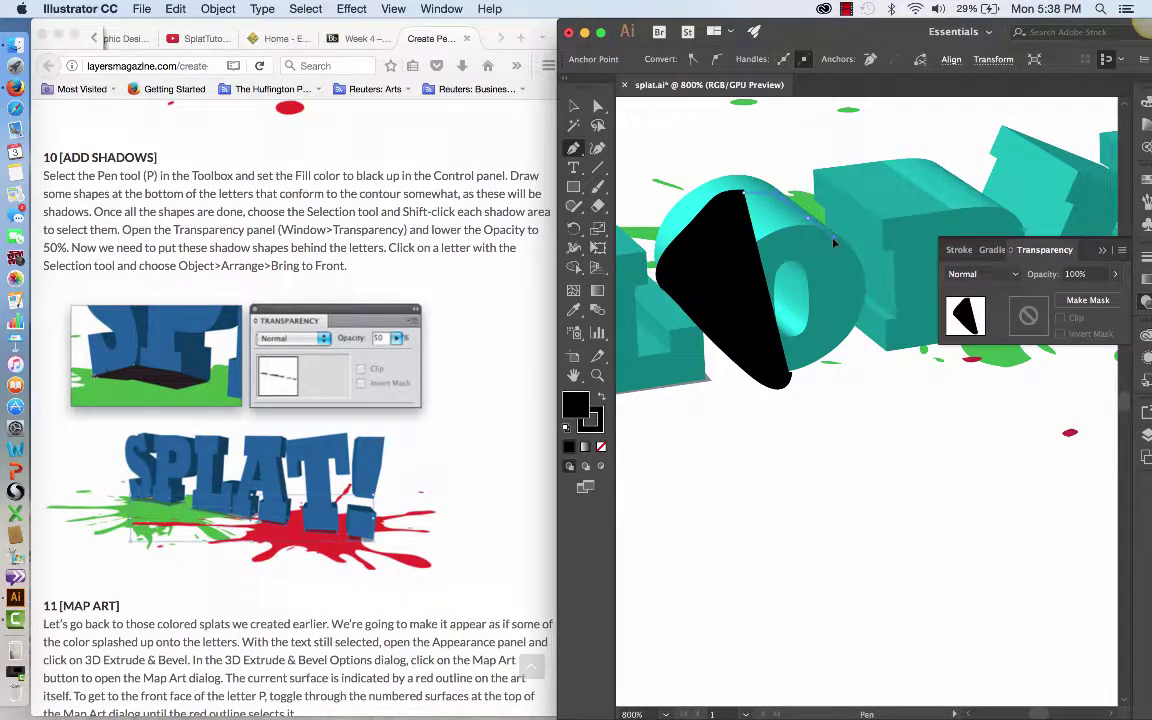
{"action": "left_click", "coordinate": [806, 213]}
{"action": "left_click", "coordinate": [851, 283]}
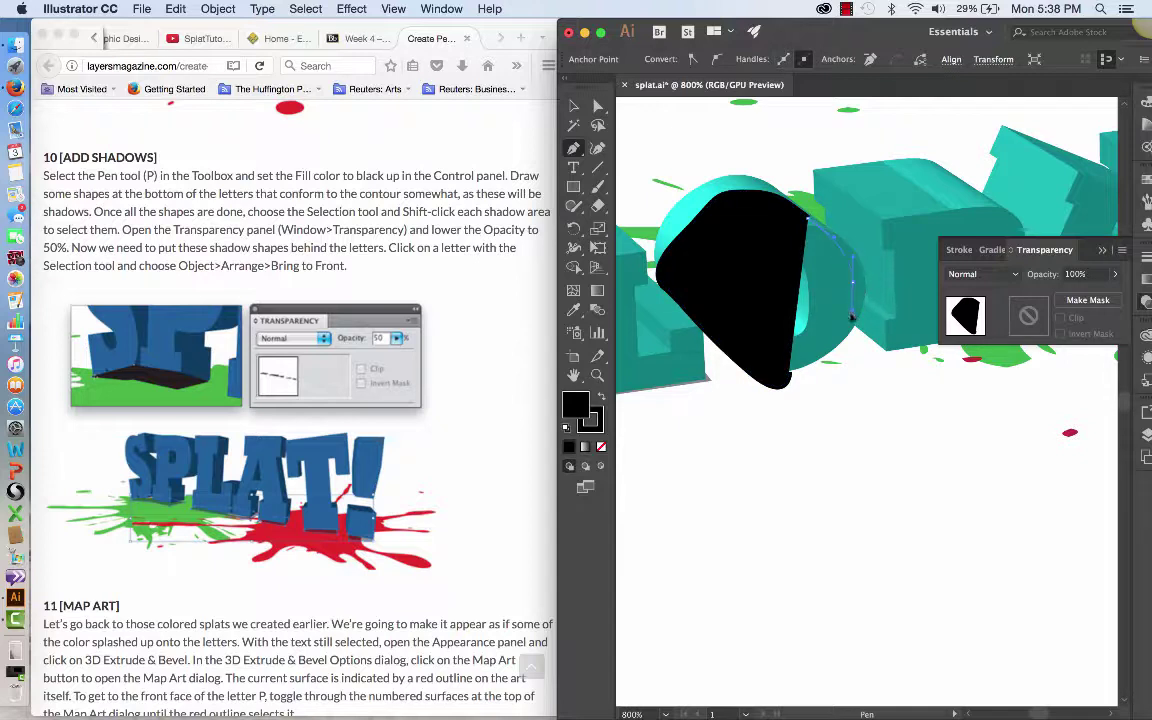
{"action": "left_click_drag", "start_coordinate": [851, 316], "coordinate": [800, 378]}
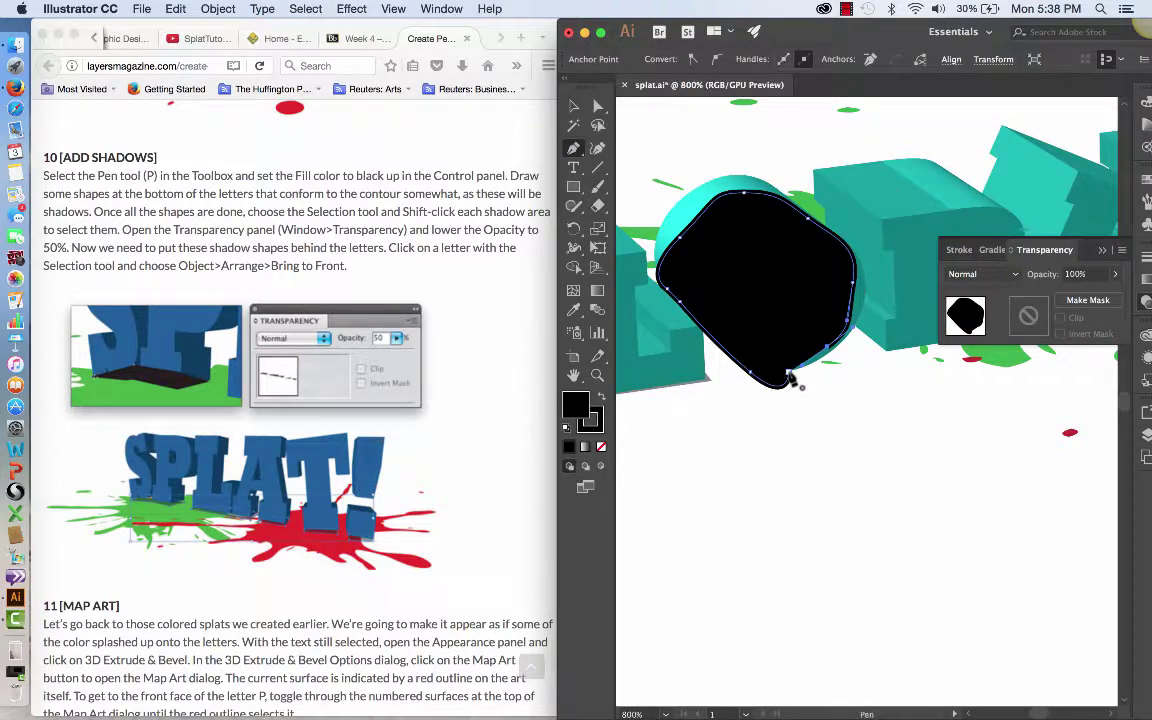
Step: Close the O's shadow path at its starting point and adjust the direction handle to flatten the bottom bulge
{"action": "left_click_drag", "start_coordinate": [787, 378], "coordinate": [788, 404]}
{"action": "key", "text": "a"}
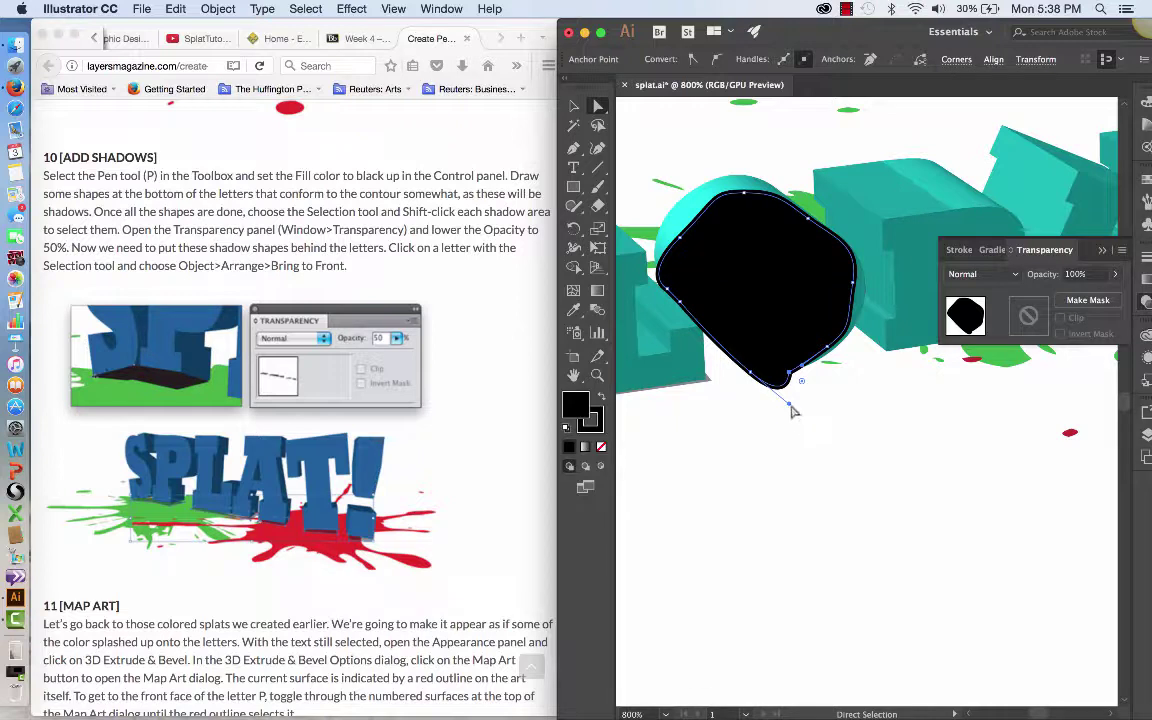
{"action": "left_click_drag", "start_coordinate": [791, 408], "coordinate": [766, 386]}
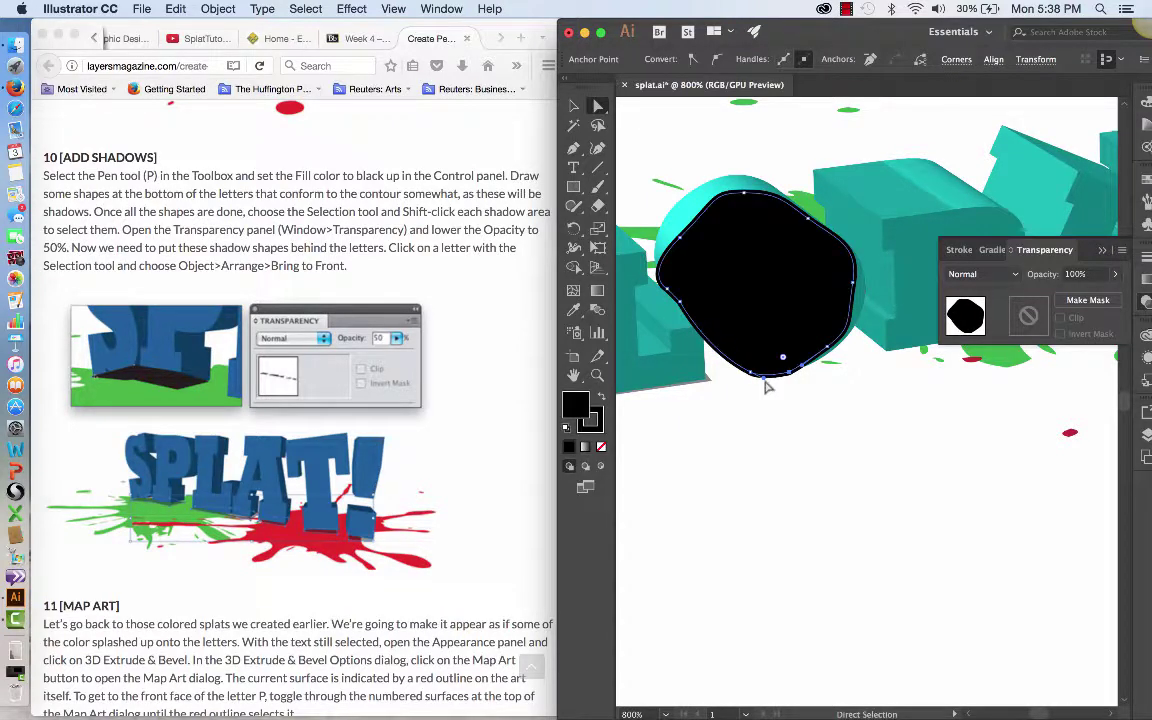
Step: Lower the O's shadow shape to 50% opacity, send it to the back, and clear the selection
{"action": "left_click", "coordinate": [1117, 274]}
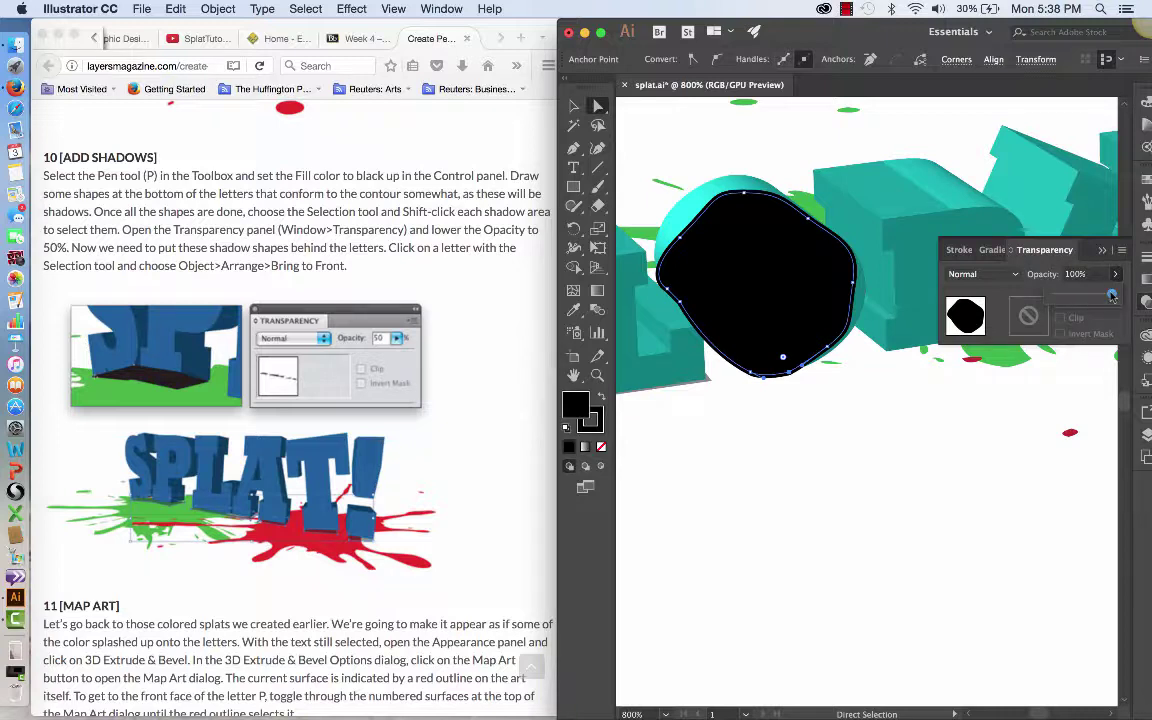
{"action": "left_click_drag", "start_coordinate": [1112, 296], "coordinate": [1083, 300]}
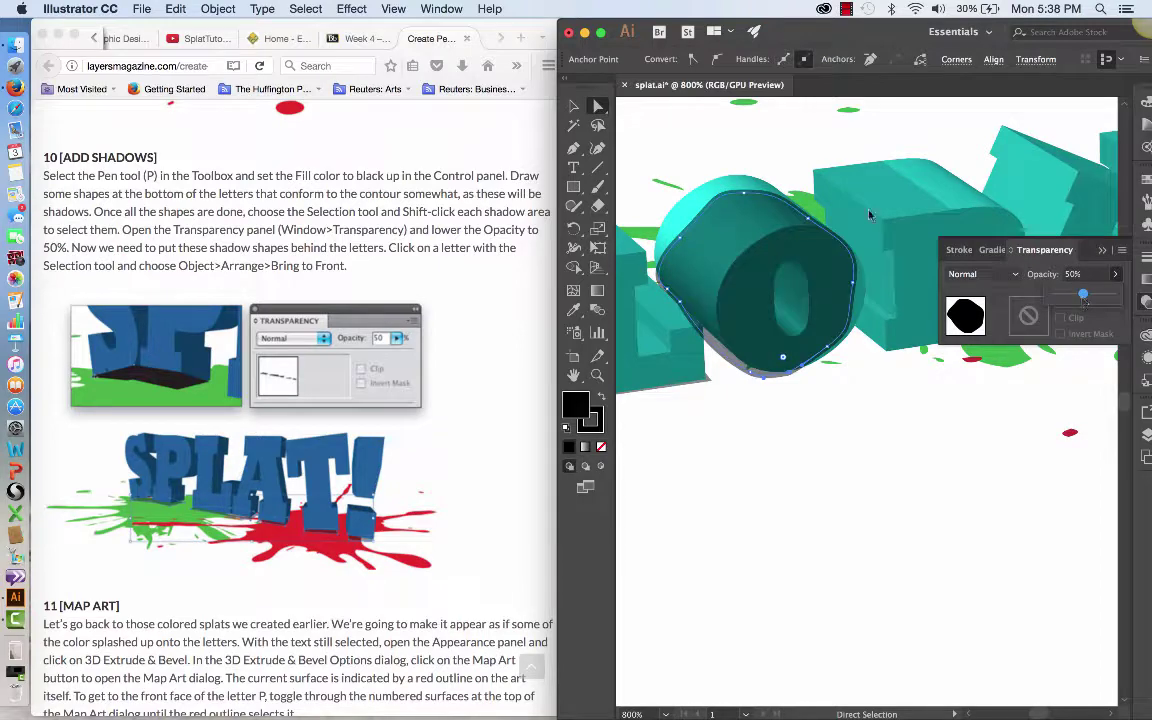
{"action": "left_click", "coordinate": [218, 10]}
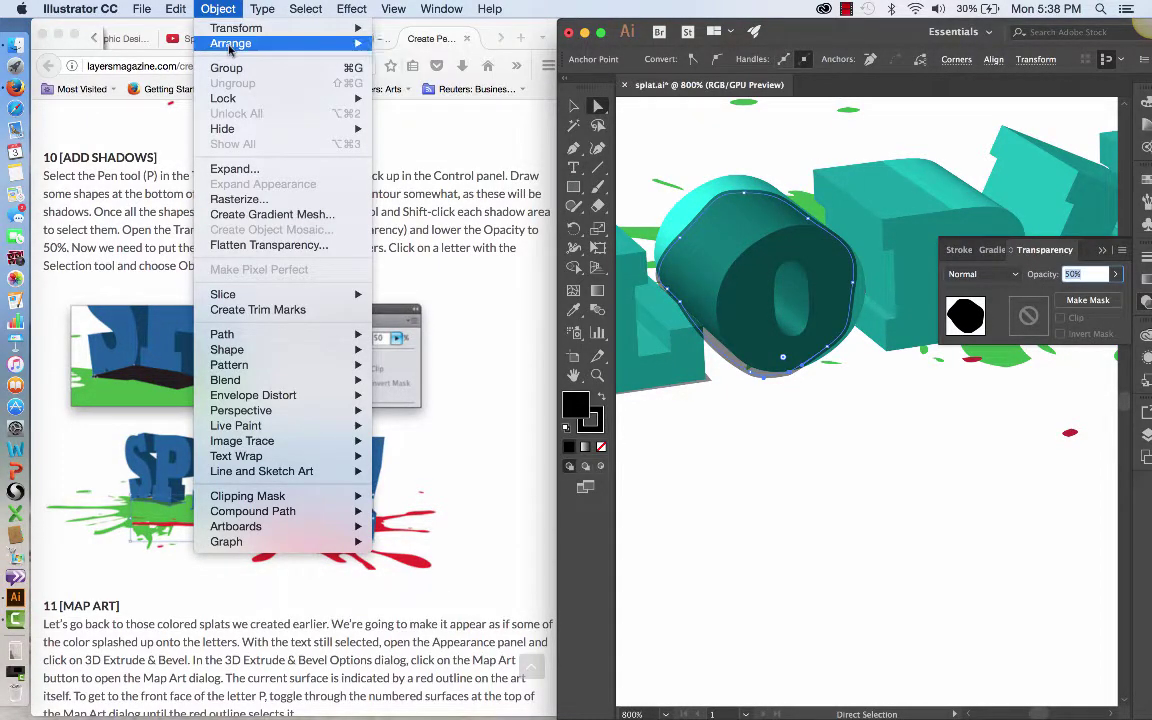
{"action": "mouse_move", "coordinate": [296, 50]}
{"action": "left_click", "coordinate": [408, 90]}
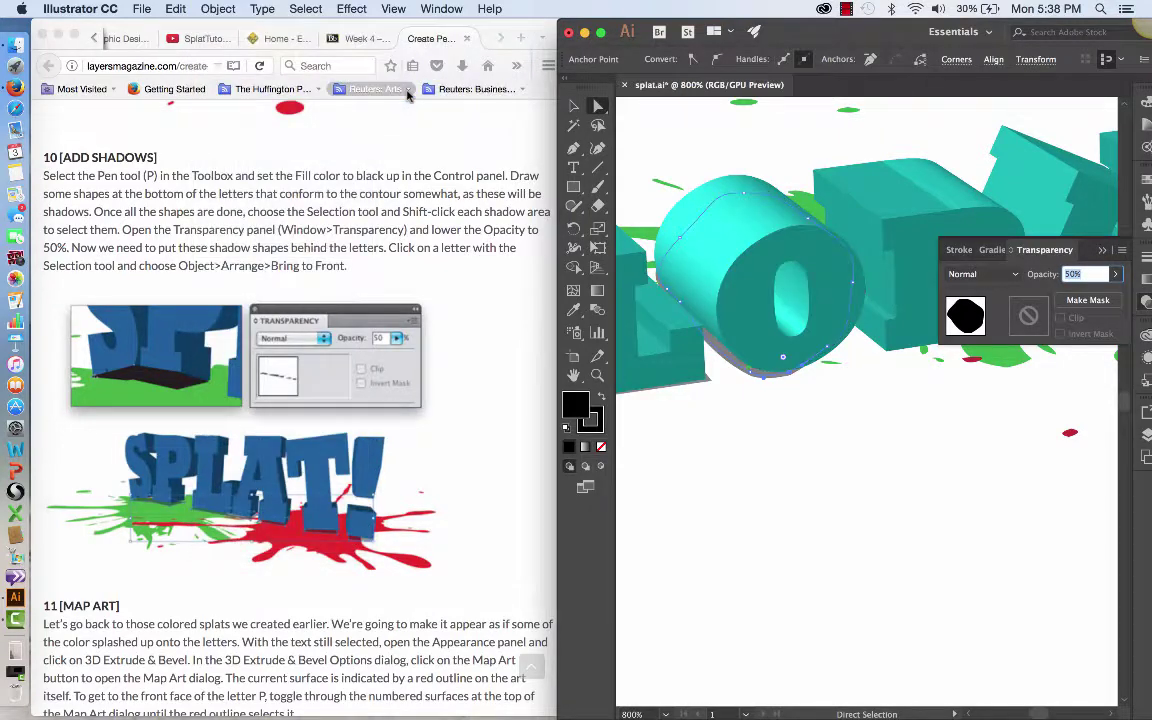
{"action": "left_click", "coordinate": [823, 401]}
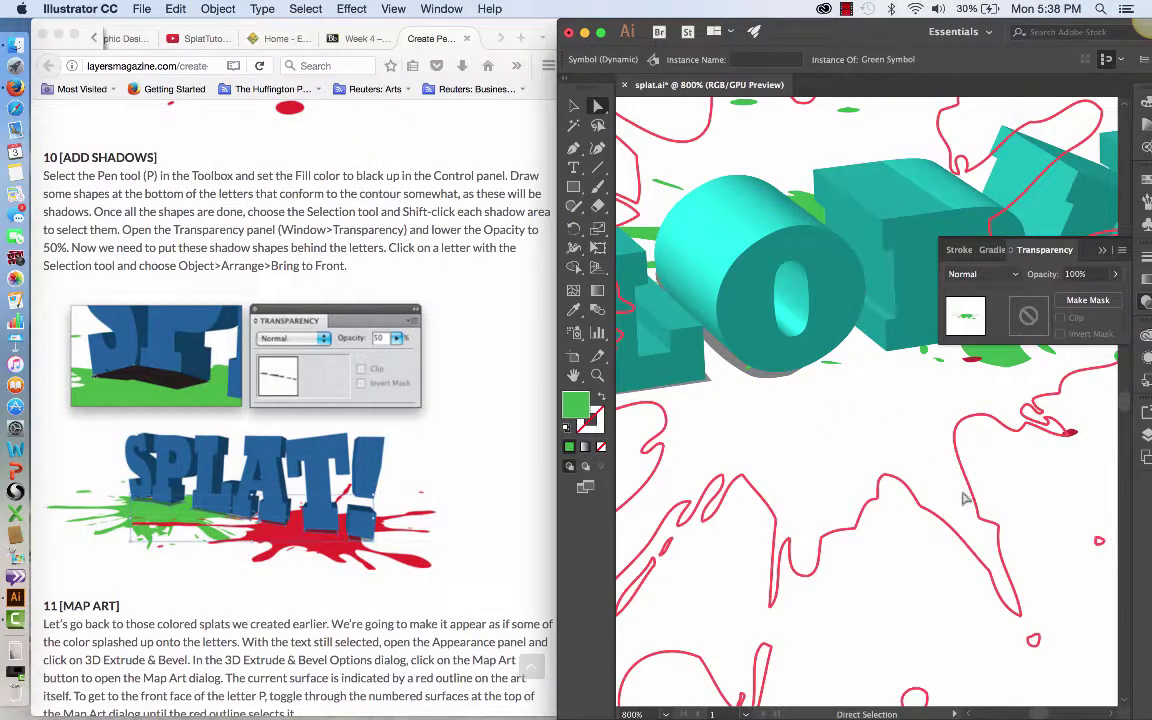
{"action": "left_click", "coordinate": [1057, 573]}
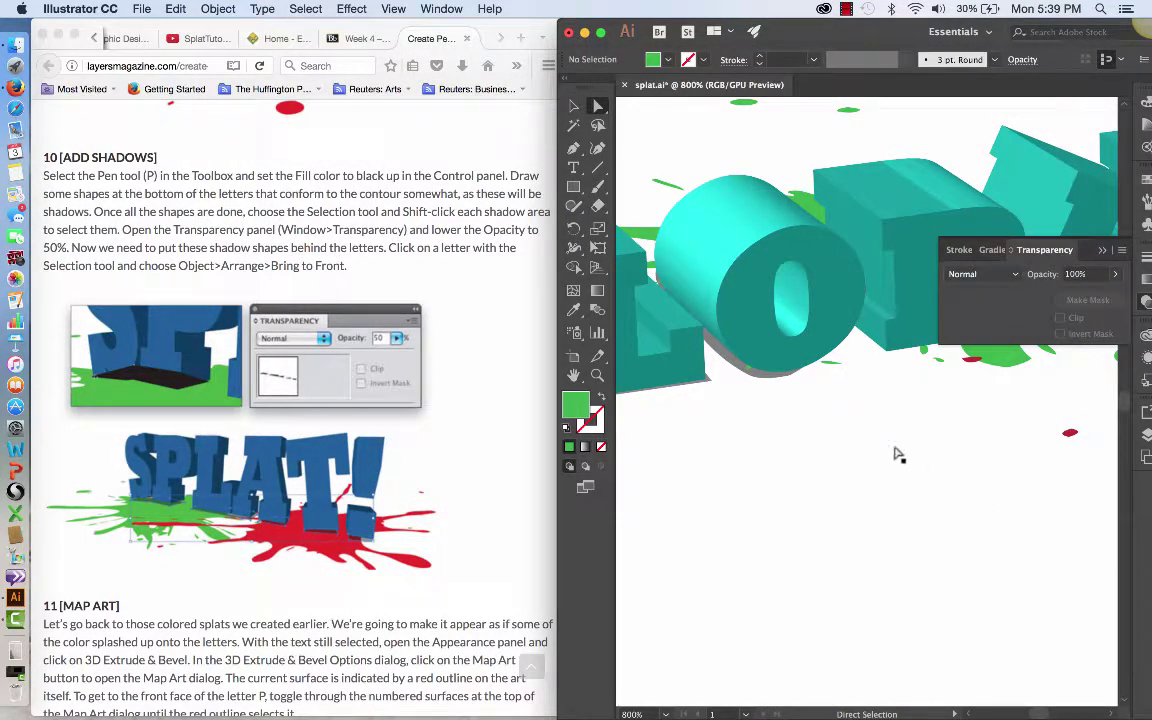
{"action": "scroll", "coordinate": [875, 428], "scroll_direction": "right", "scroll_amount": 5}
{"action": "scroll", "coordinate": [893, 430], "scroll_direction": "right", "scroll_amount": 3}
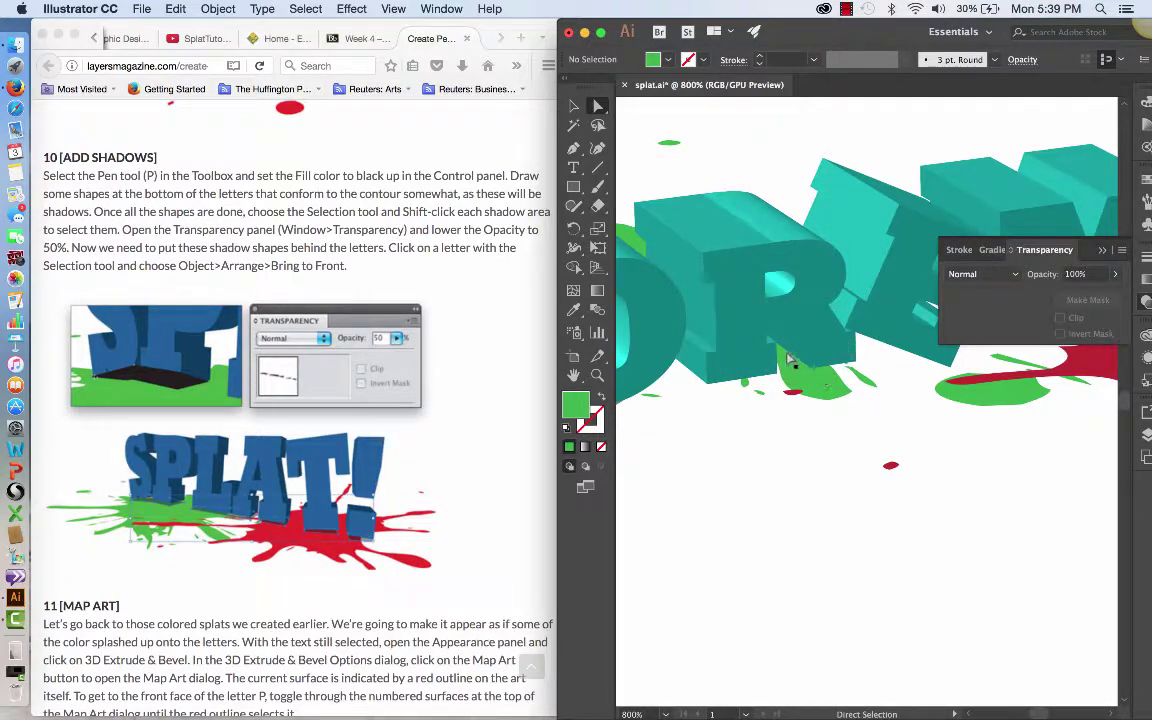
{"action": "scroll", "coordinate": [783, 375], "scroll_direction": "left", "scroll_amount": 3}
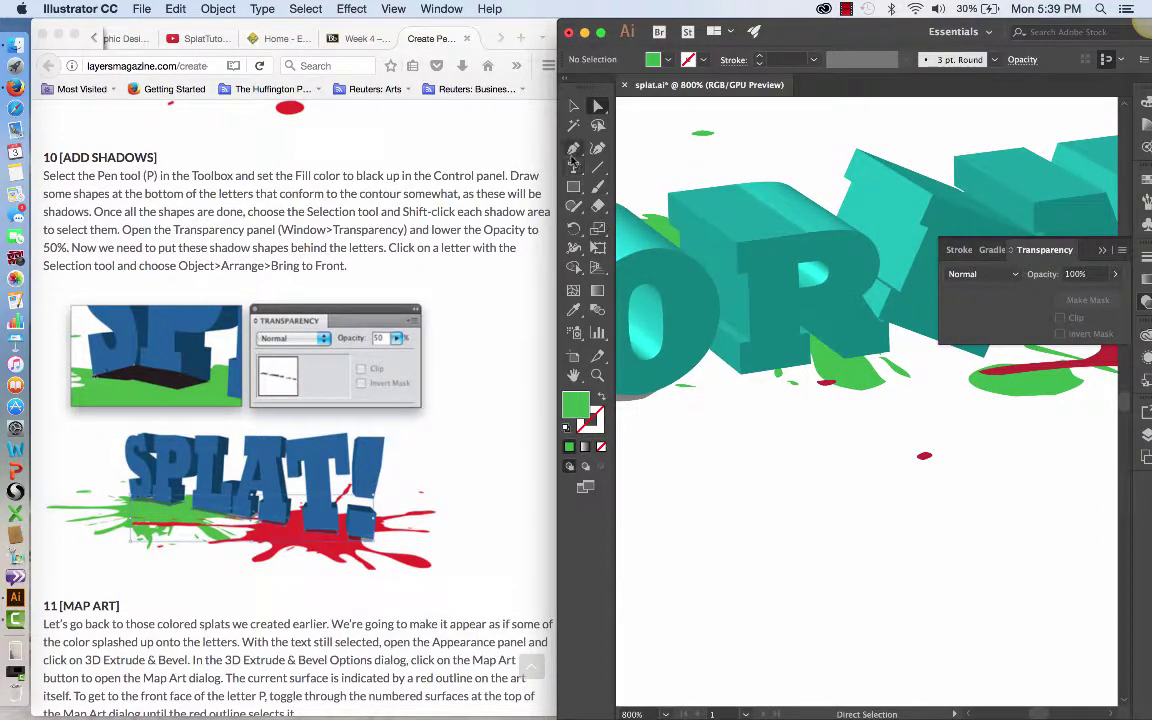
{"action": "left_click", "coordinate": [573, 147]}
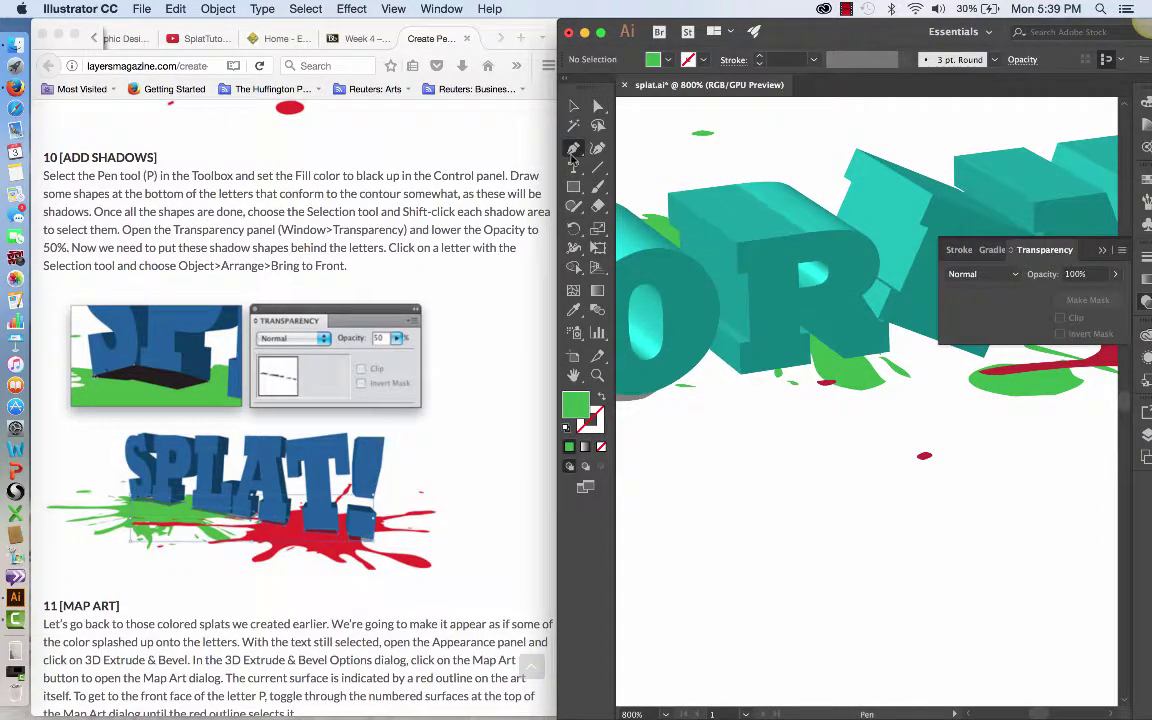
{"action": "left_click", "coordinate": [742, 374]}
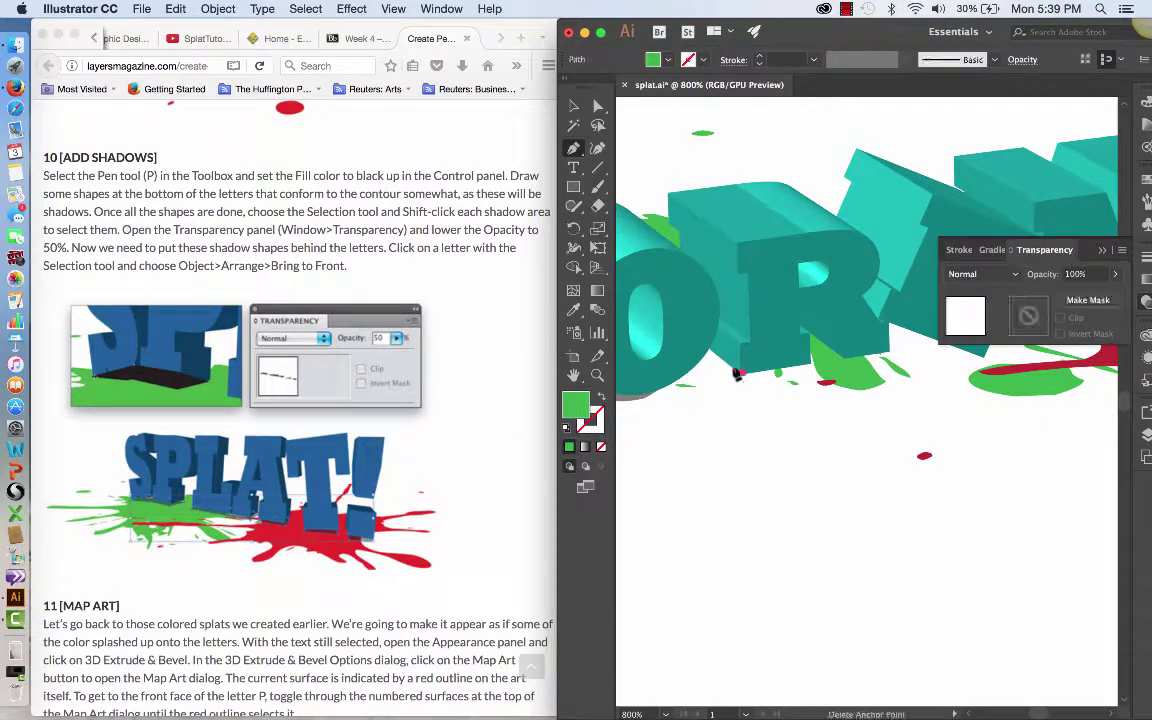
{"action": "left_click", "coordinate": [684, 312]}
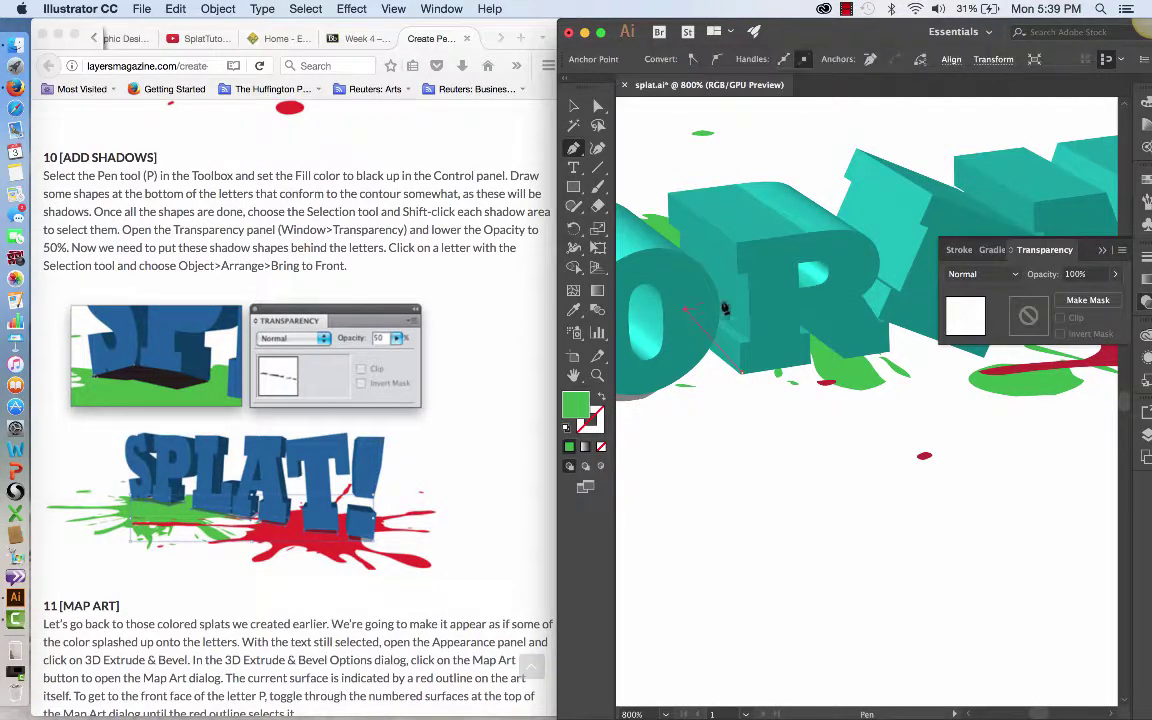
{"action": "left_click", "coordinate": [852, 298]}
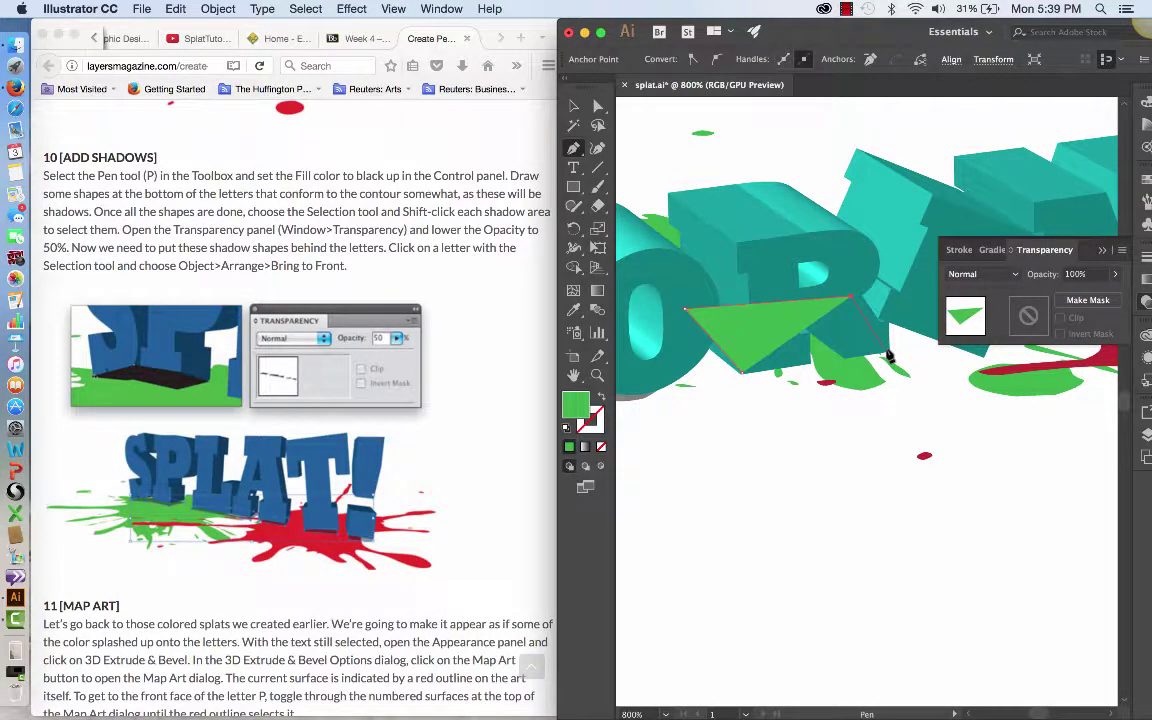
{"action": "key", "text": "super+z"}
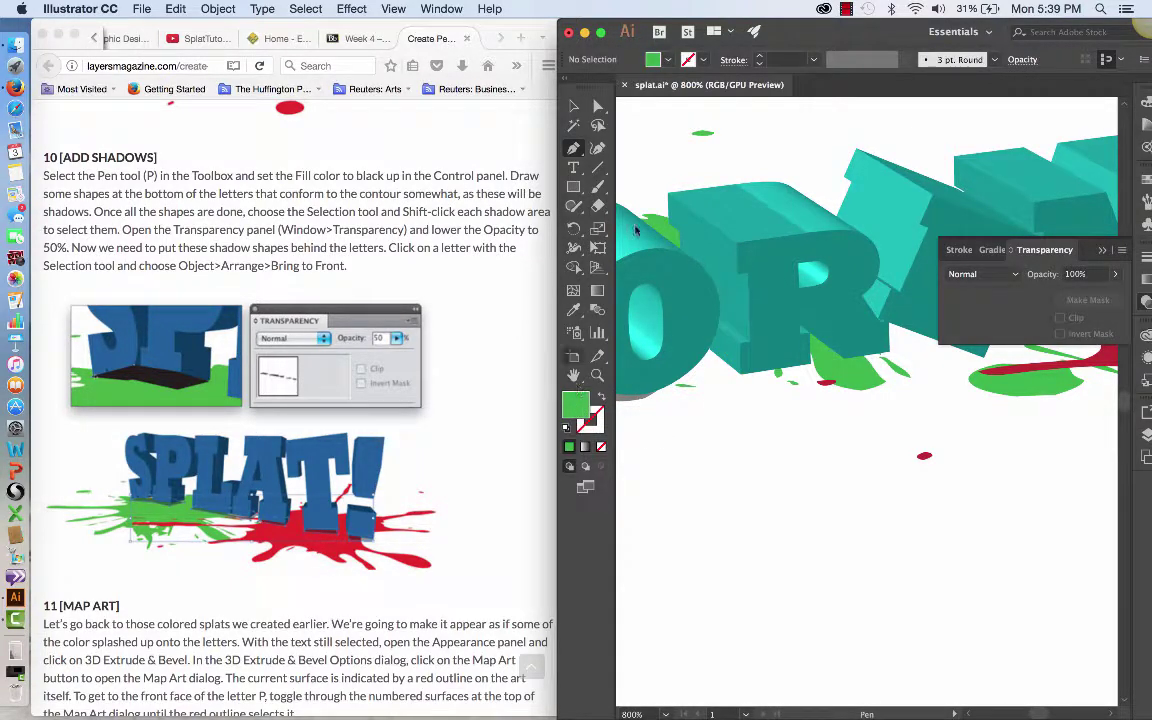
Step: Set both the fill and the stroke color to black for drawing the R's shadow
{"action": "left_click", "coordinate": [668, 61]}
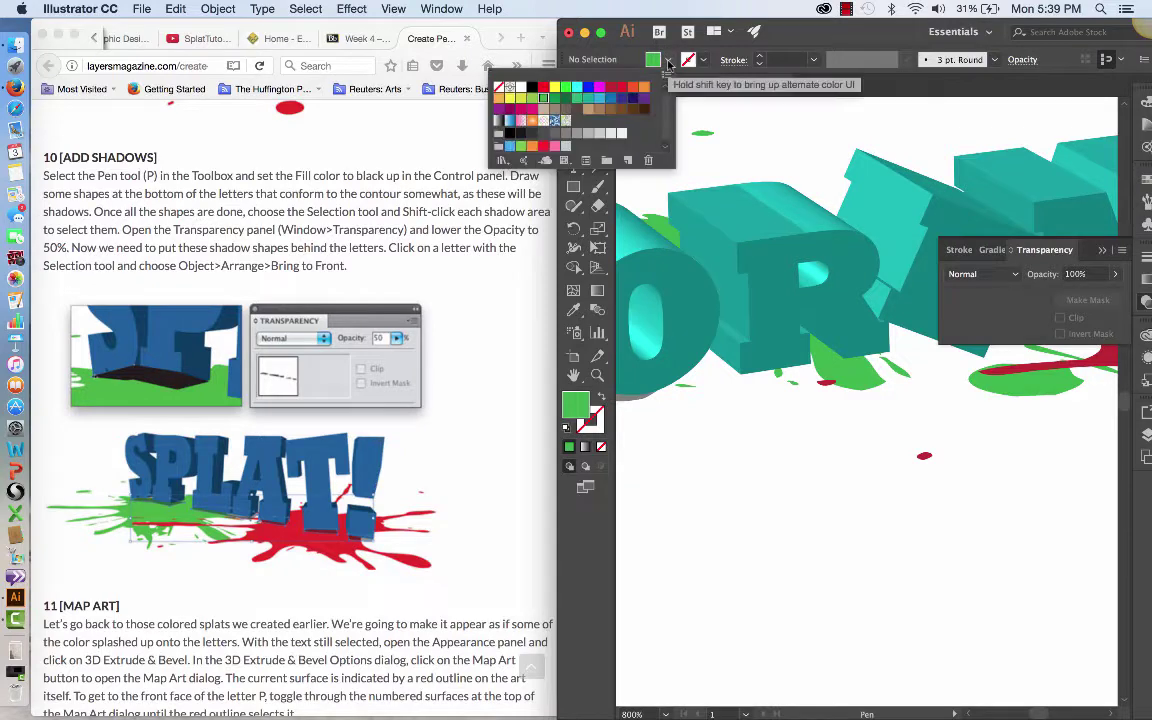
{"action": "left_click", "coordinate": [532, 87]}
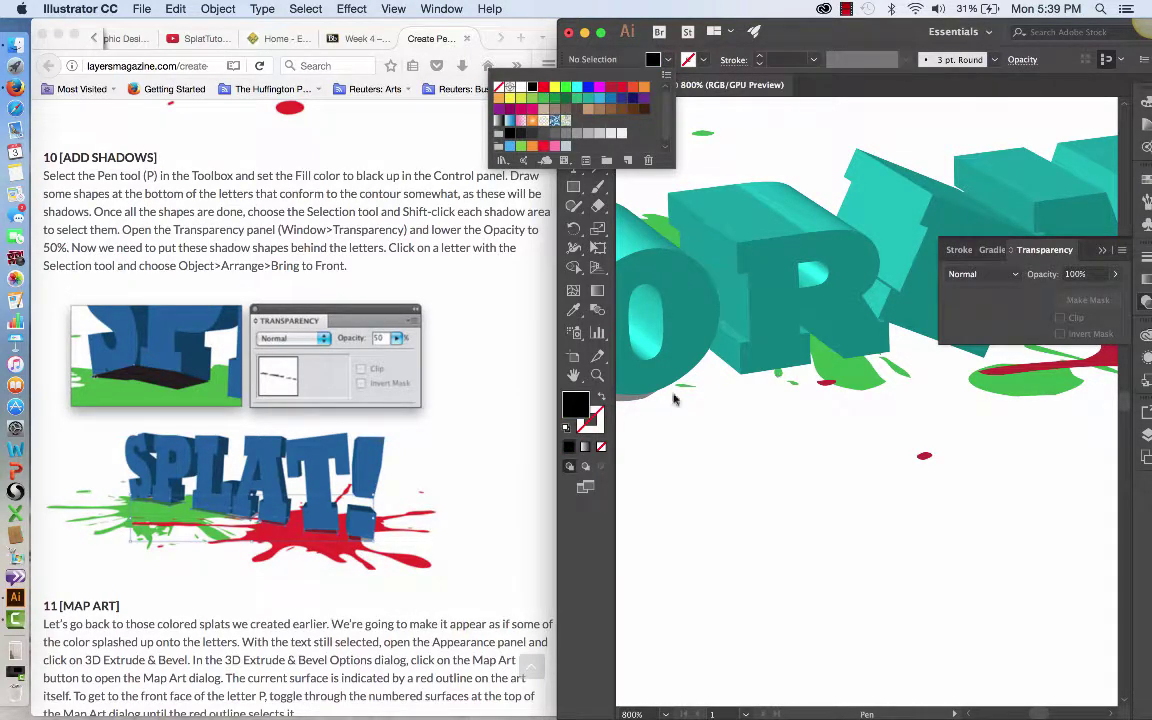
{"action": "left_click", "coordinate": [655, 60]}
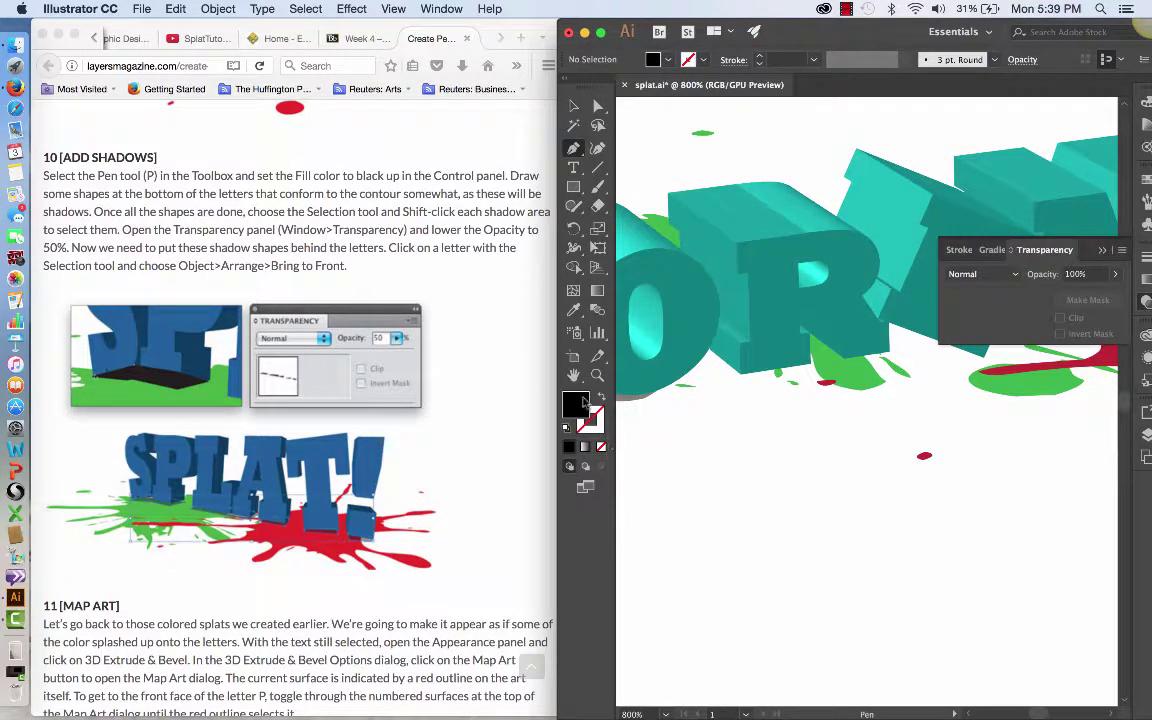
{"action": "left_click_drag", "start_coordinate": [585, 400], "coordinate": [591, 420]}
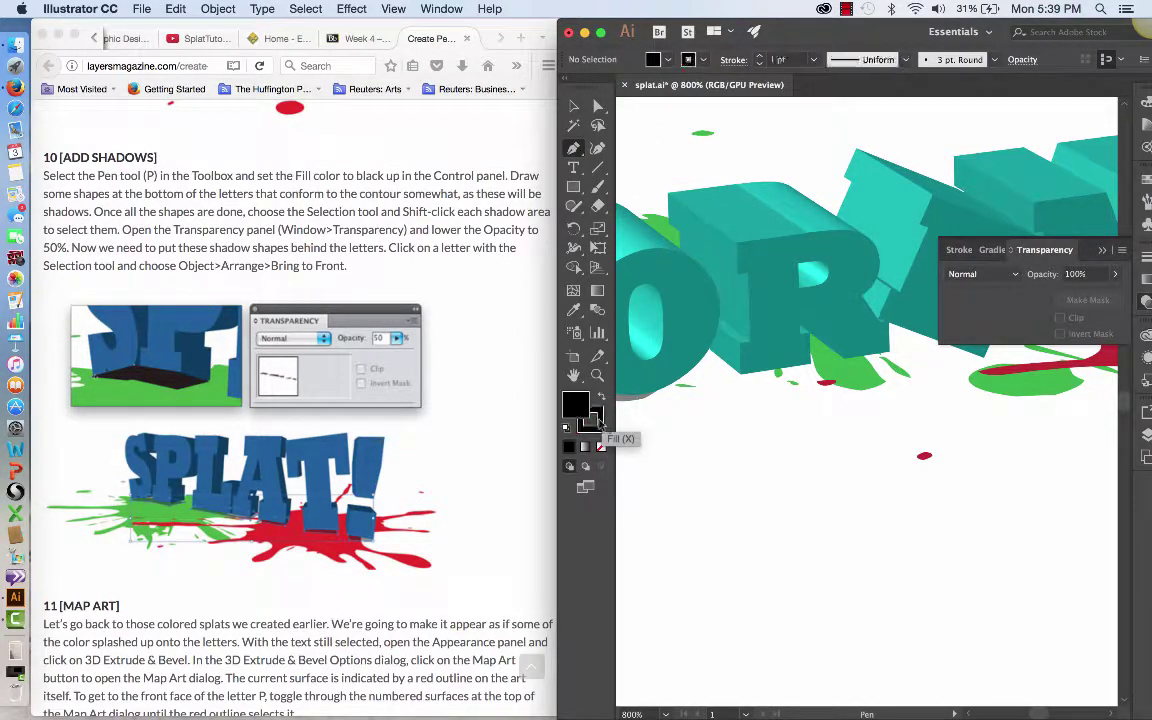
{"action": "left_click", "coordinate": [650, 340]}
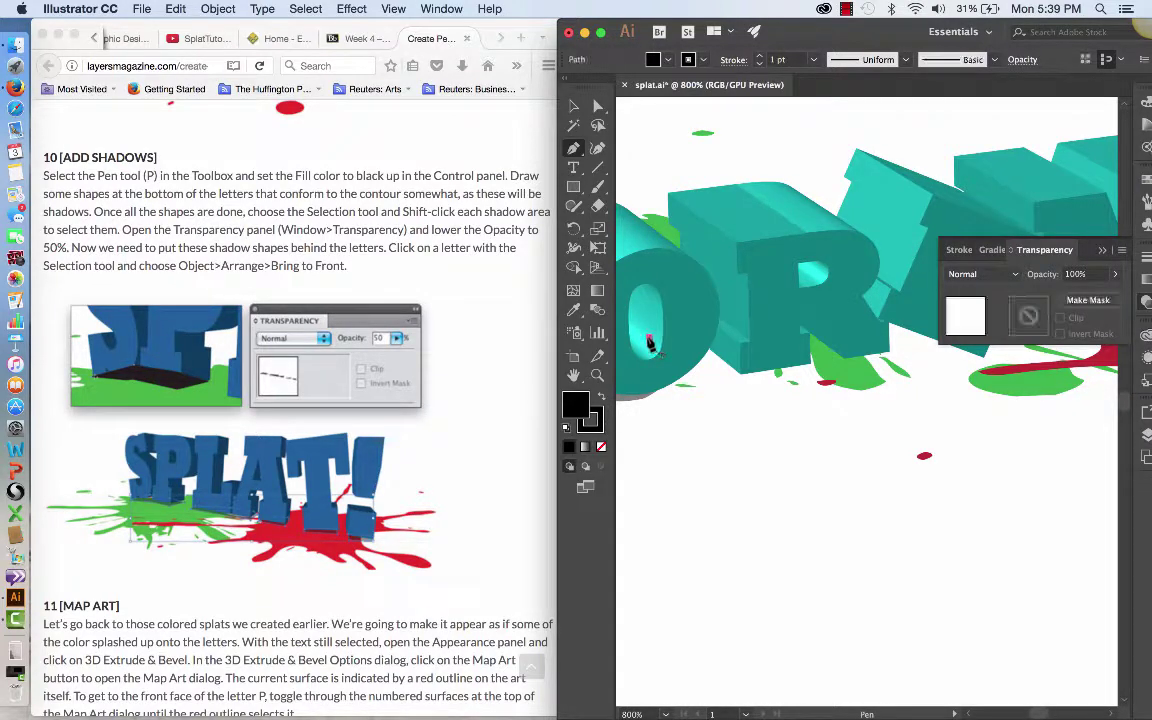
{"action": "left_click", "coordinate": [728, 396], "text": "super"}
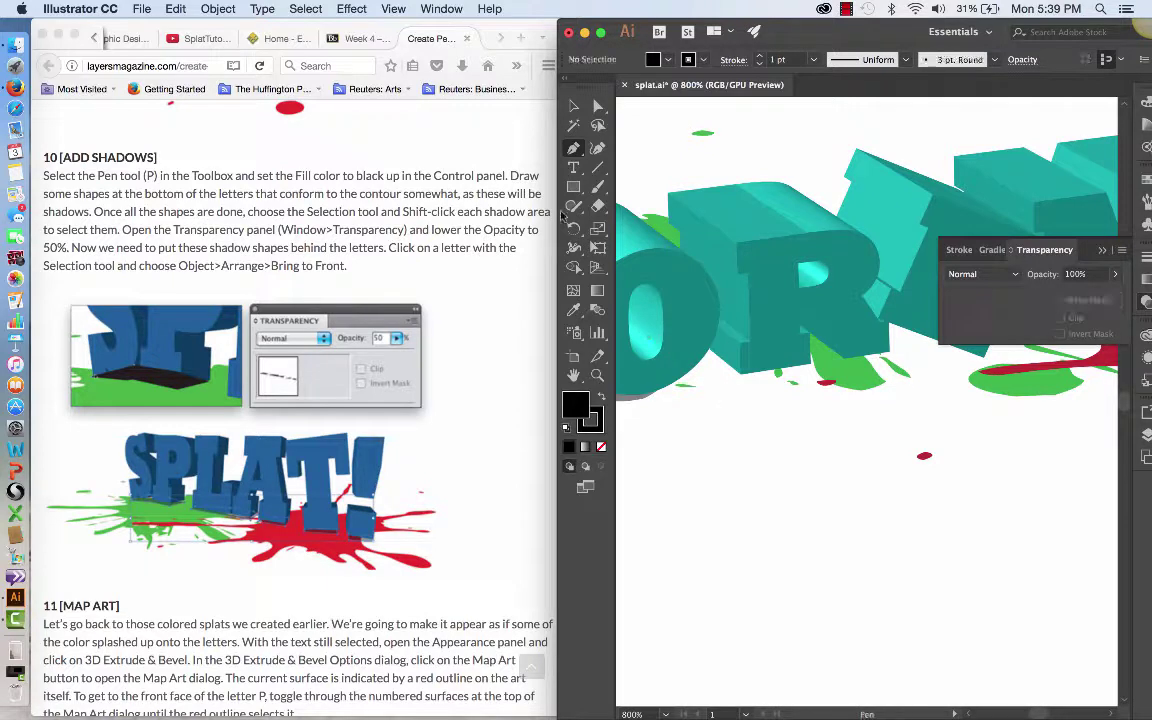
Step: Draw a closed four-sided shadow shape over the base of the letter R with the Pen tool
{"action": "left_click", "coordinate": [744, 372]}
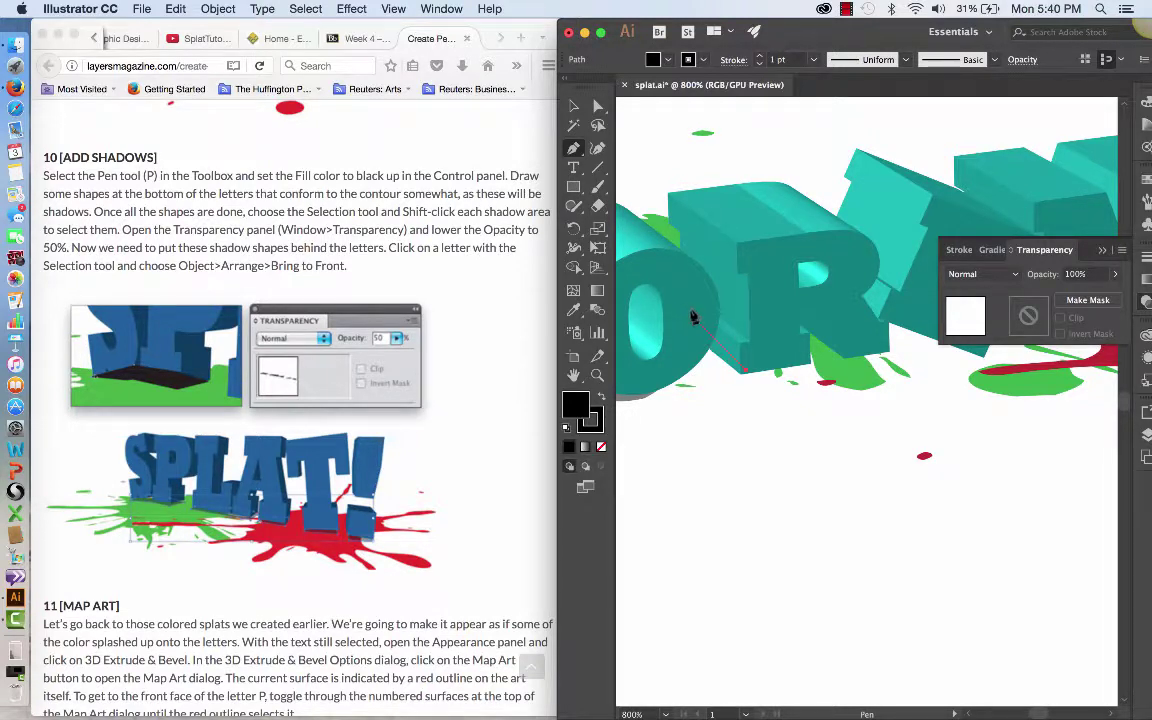
{"action": "left_click", "coordinate": [689, 322]}
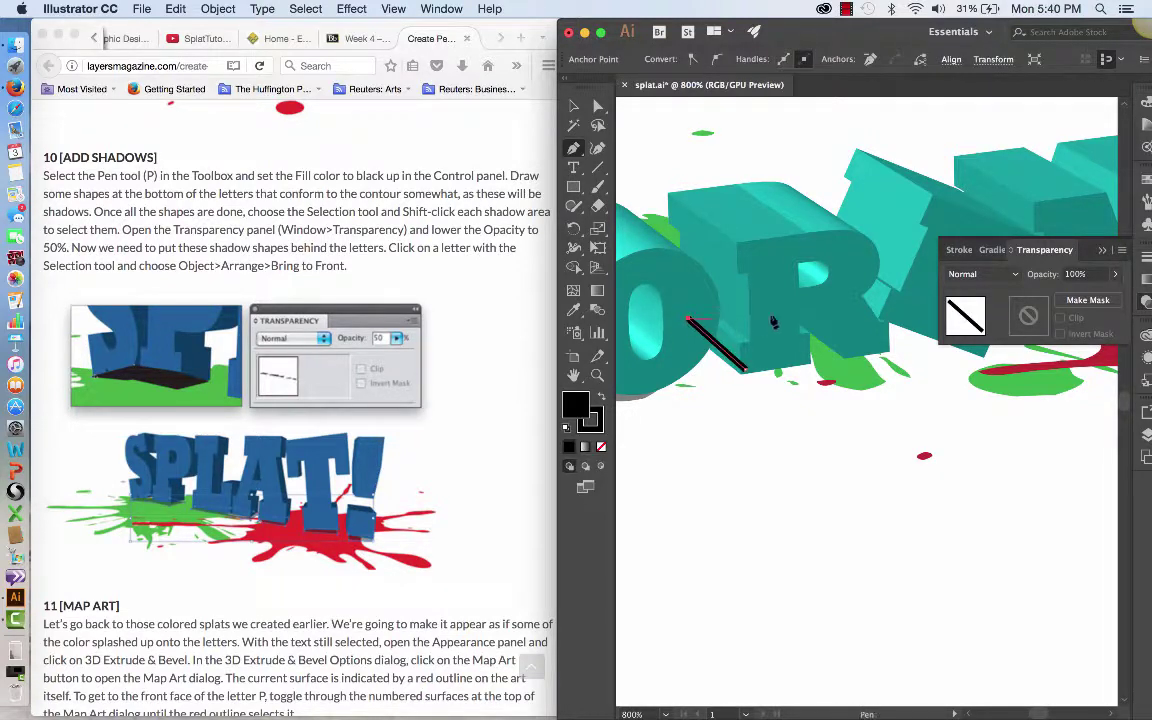
{"action": "left_click", "coordinate": [859, 308]}
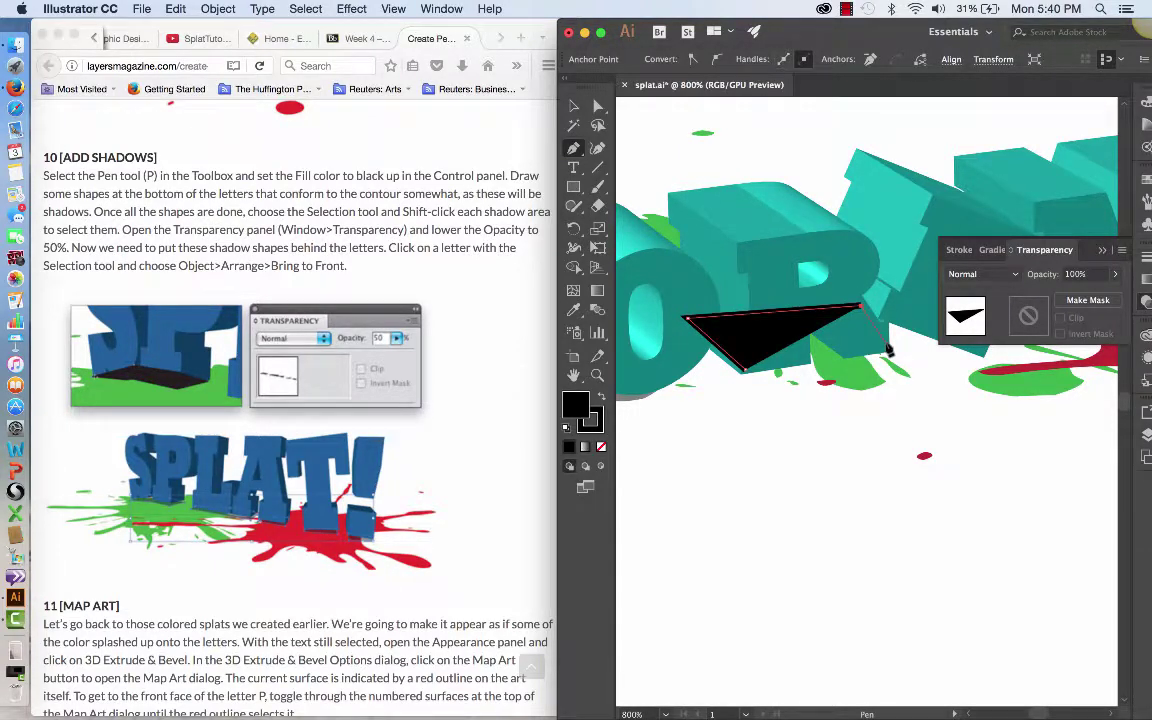
{"action": "left_click", "coordinate": [887, 347]}
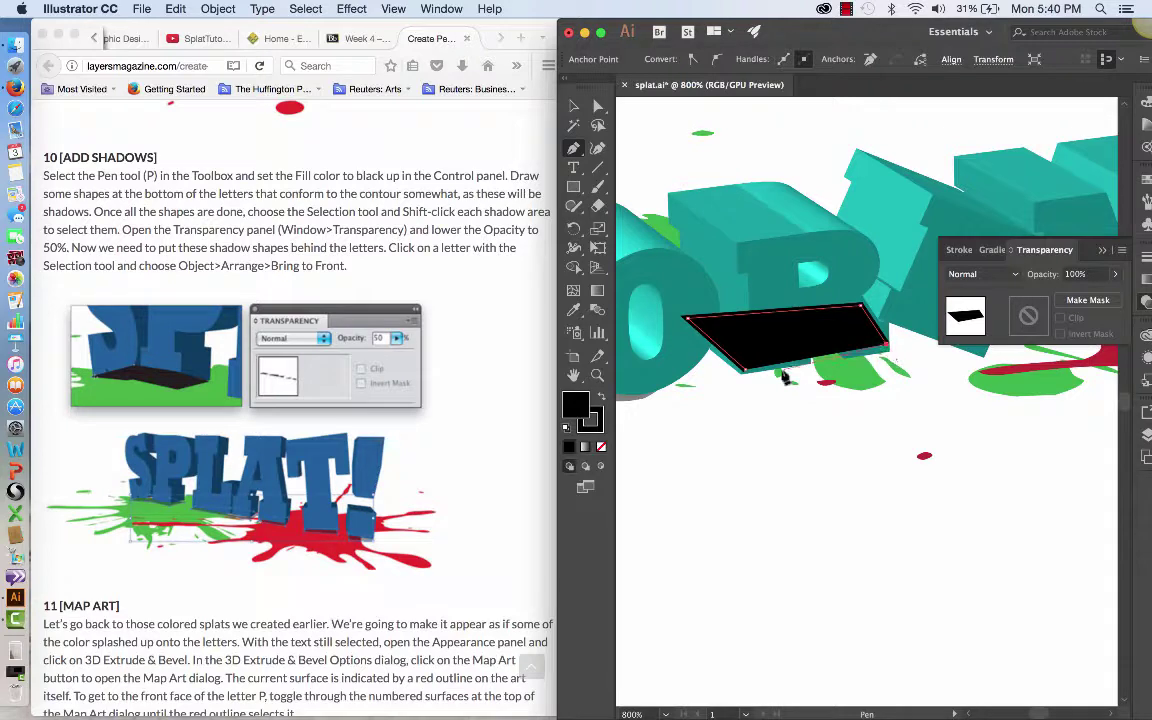
{"action": "left_click", "coordinate": [746, 371]}
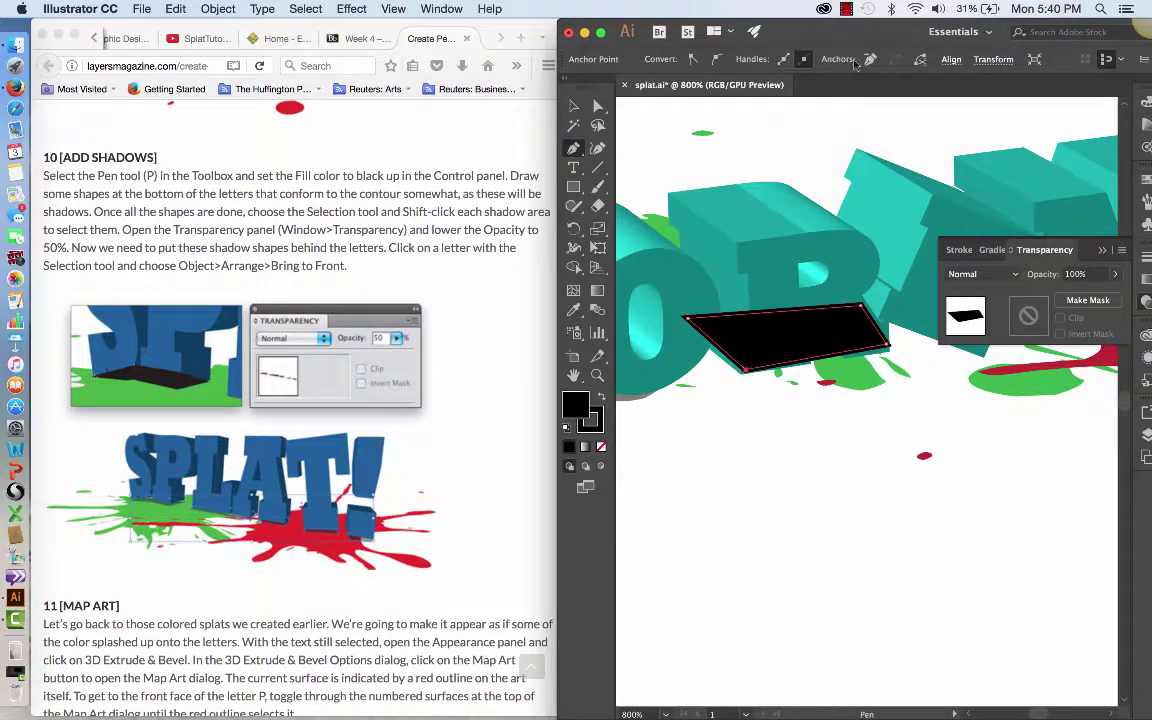
Step: Lower the R's shadow shape to 50% opacity
{"action": "left_click", "coordinate": [1117, 274]}
{"action": "left_click_drag", "start_coordinate": [1113, 298], "coordinate": [1085, 300]}
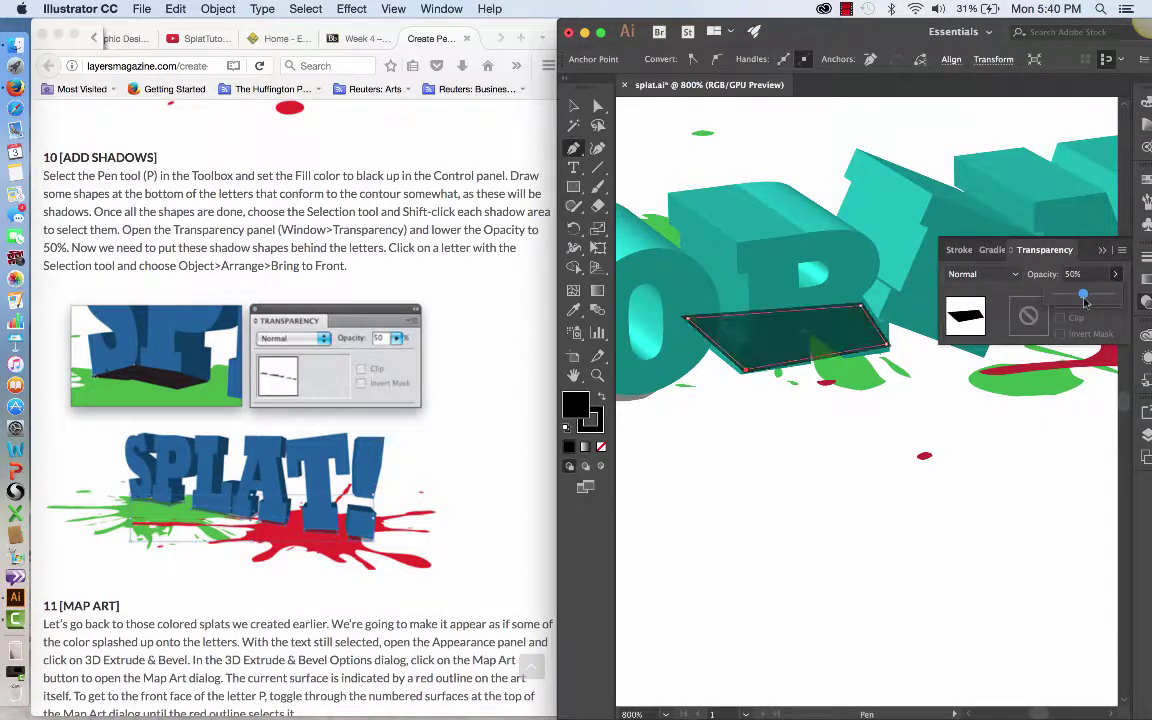
{"action": "left_click", "coordinate": [719, 102]}
{"action": "scroll", "coordinate": [691, 260], "scroll_direction": "up", "scroll_amount": 2}
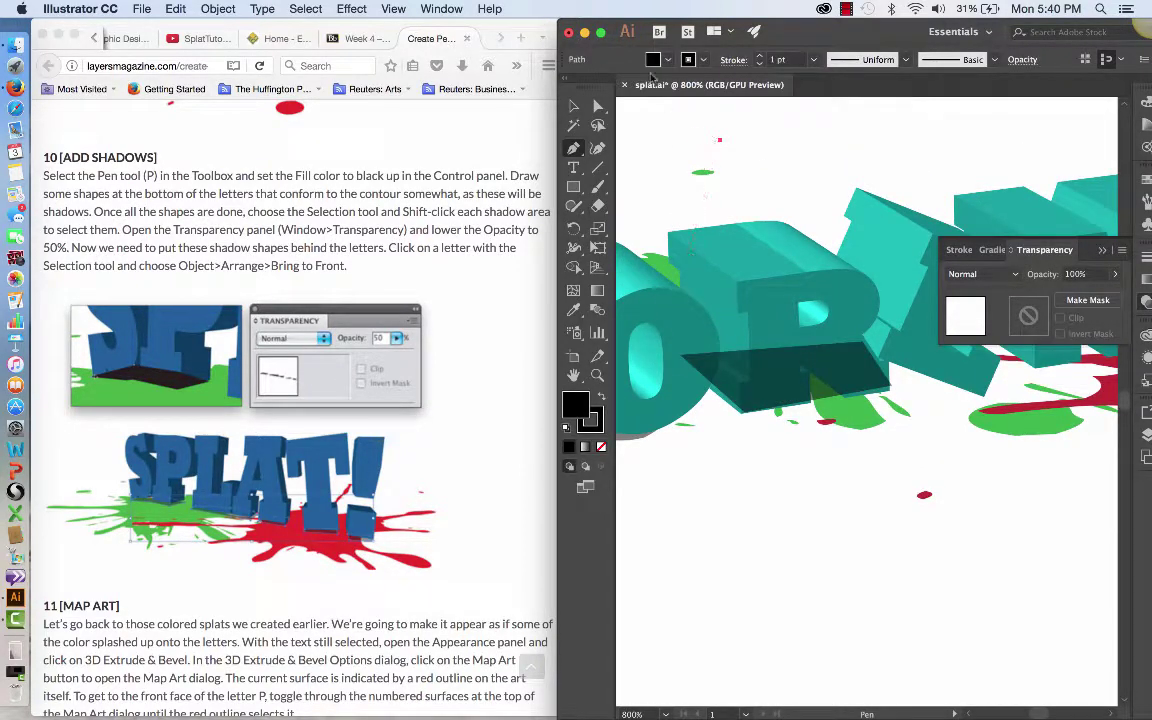
Step: Send the stray anchor point above the letters to the back and clear the selection
{"action": "left_click", "coordinate": [218, 9]}
{"action": "mouse_move", "coordinate": [228, 43]}
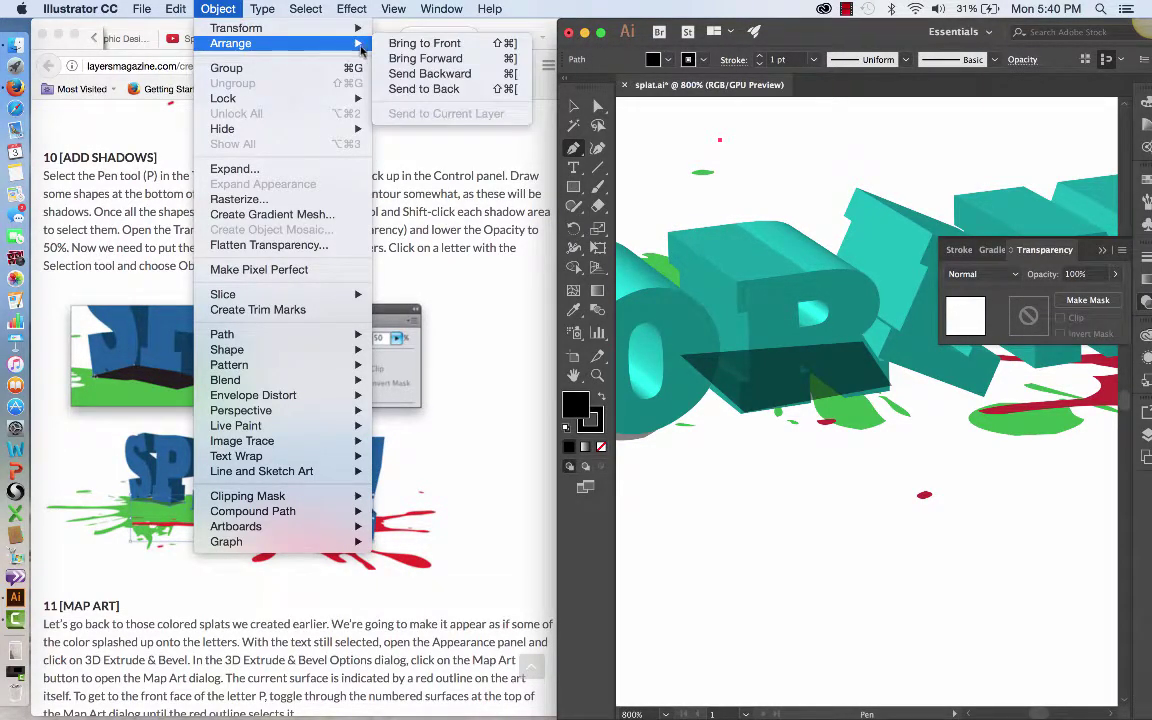
{"action": "left_click", "coordinate": [415, 90]}
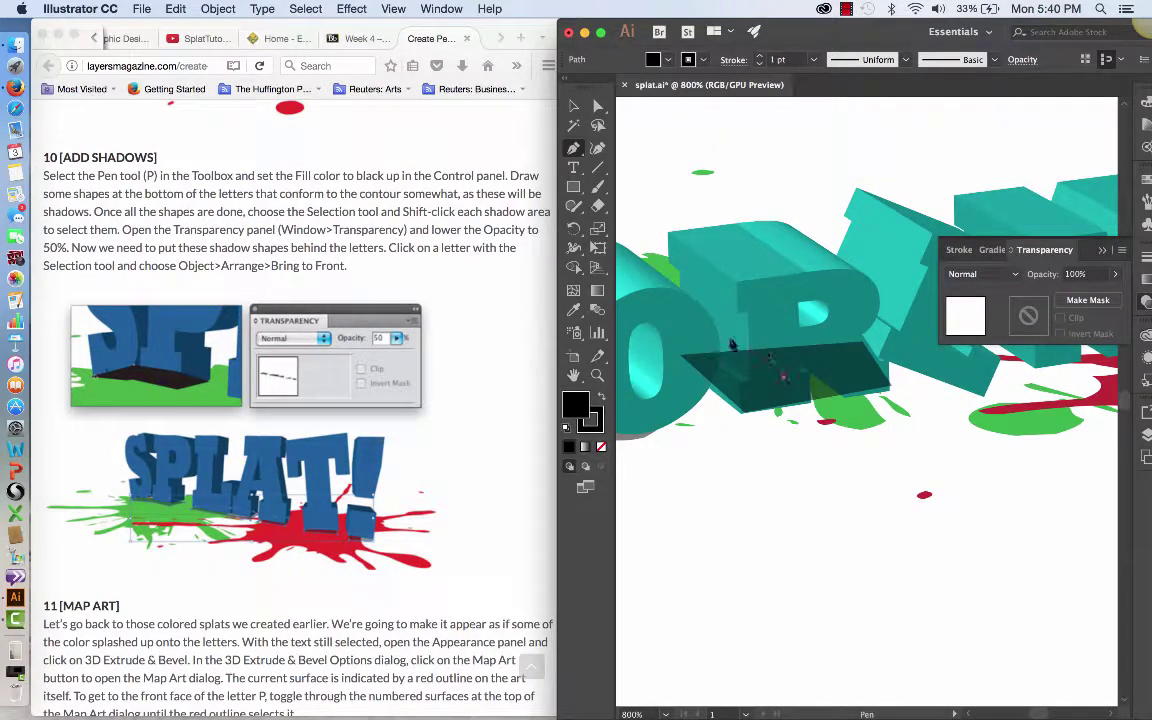
{"action": "left_click", "coordinate": [573, 105]}
{"action": "left_click", "coordinate": [720, 140]}
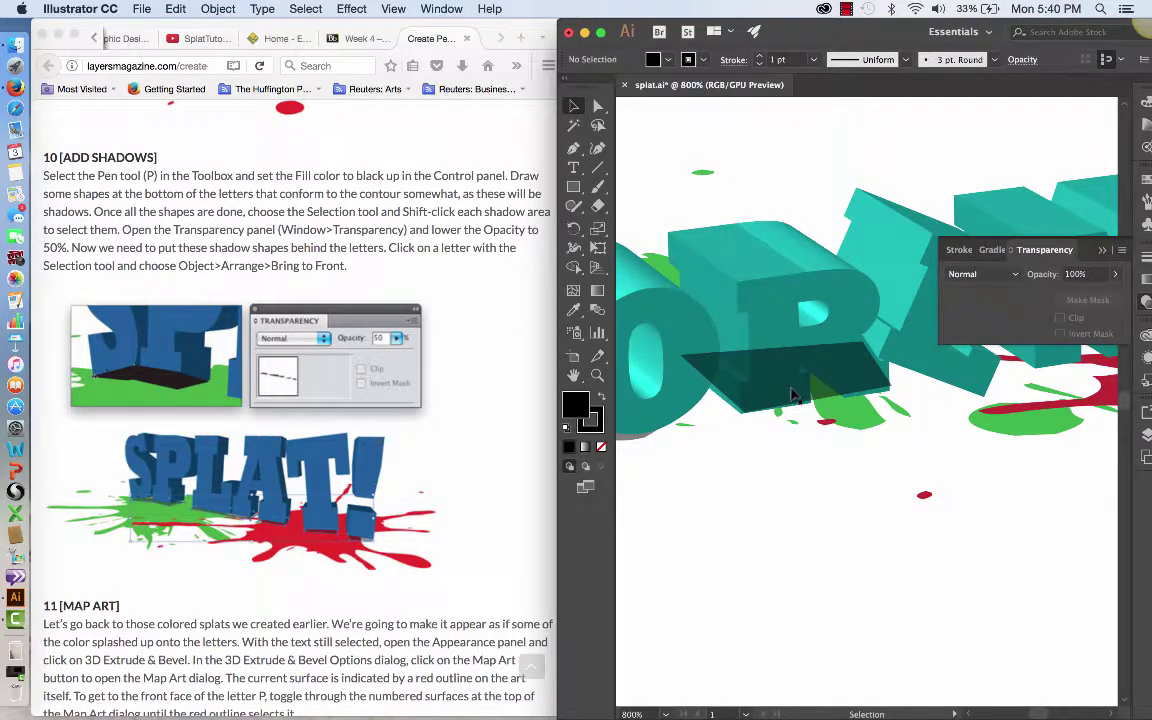
Step: Try to send the R's shadow shape to the very back of the artwork
{"action": "left_click", "coordinate": [718, 362]}
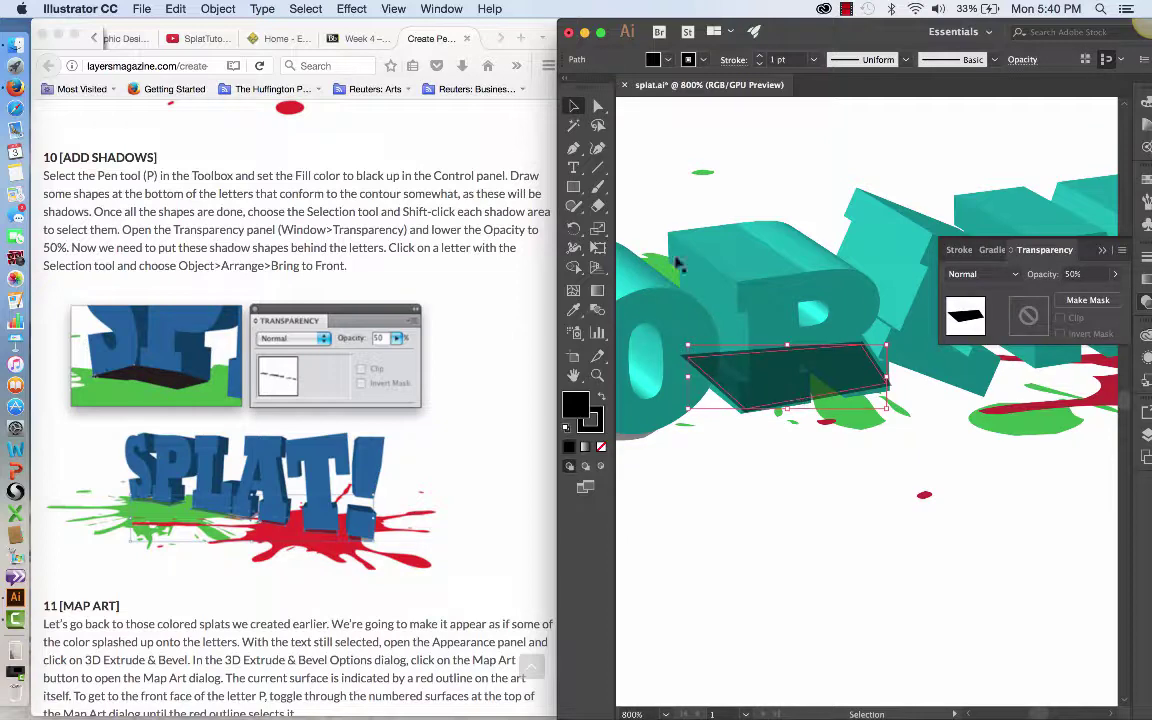
{"action": "left_click", "coordinate": [216, 9]}
{"action": "mouse_move", "coordinate": [226, 49]}
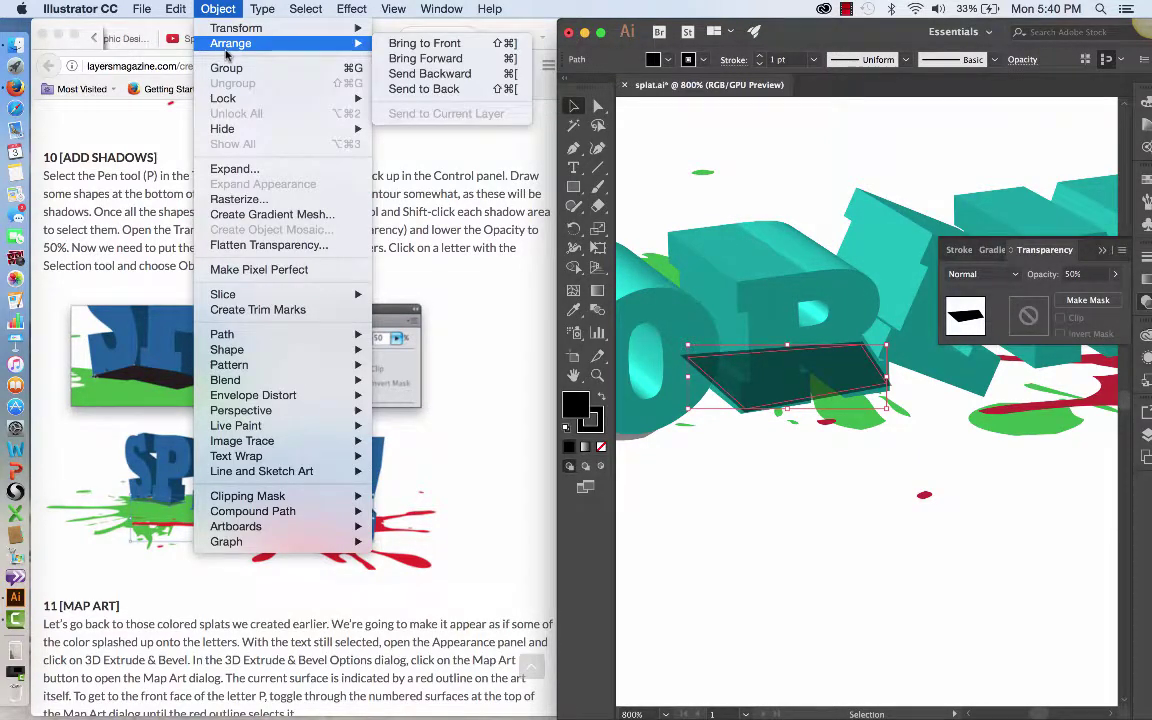
{"action": "left_click", "coordinate": [430, 90]}
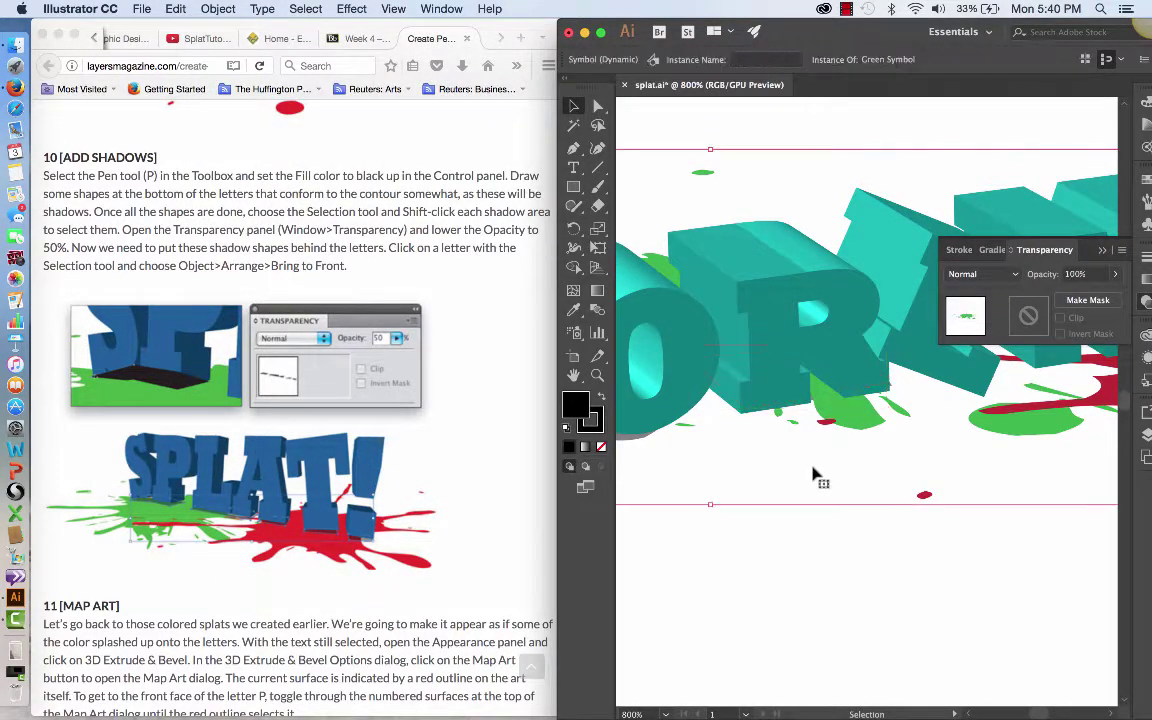
{"action": "left_click", "coordinate": [780, 396]}
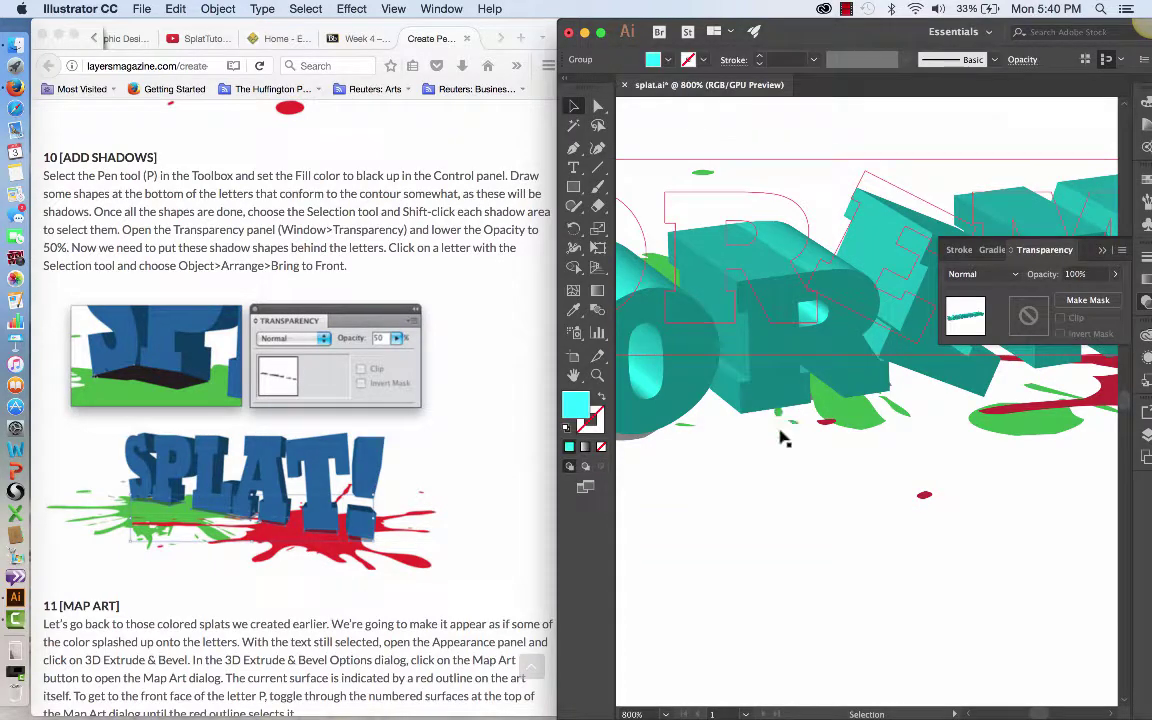
{"action": "key", "text": "super+z"}
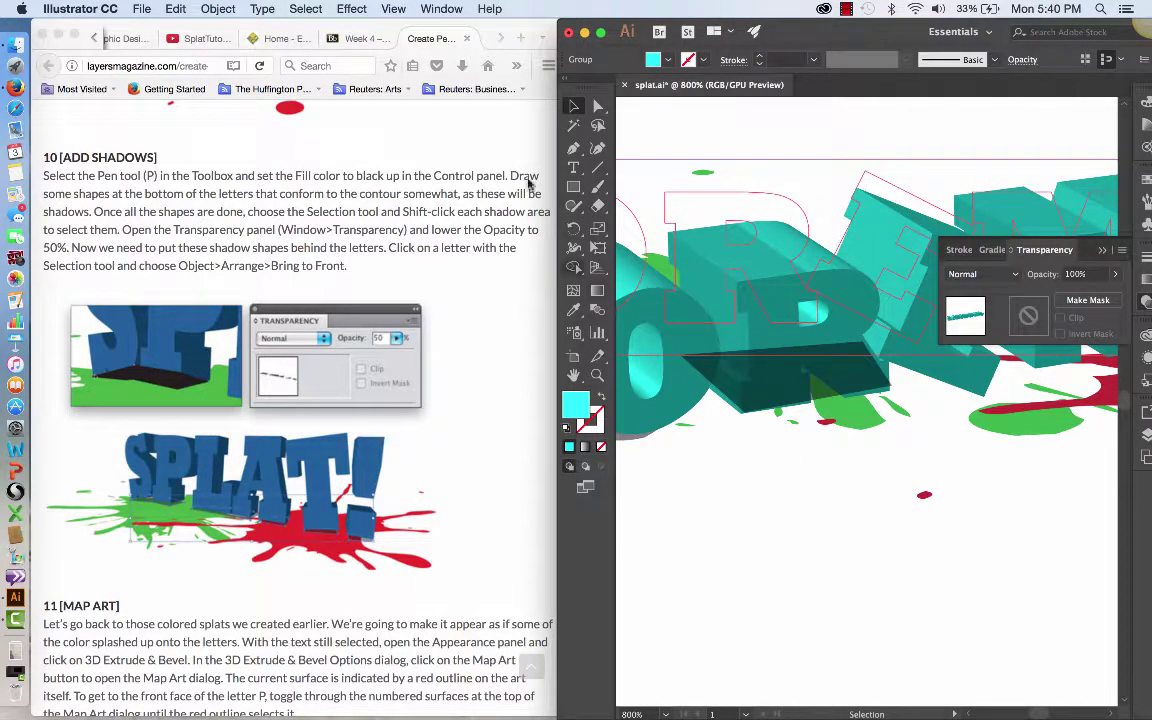
Step: Try to send the 3D letter group backward one level
{"action": "left_click", "coordinate": [217, 9]}
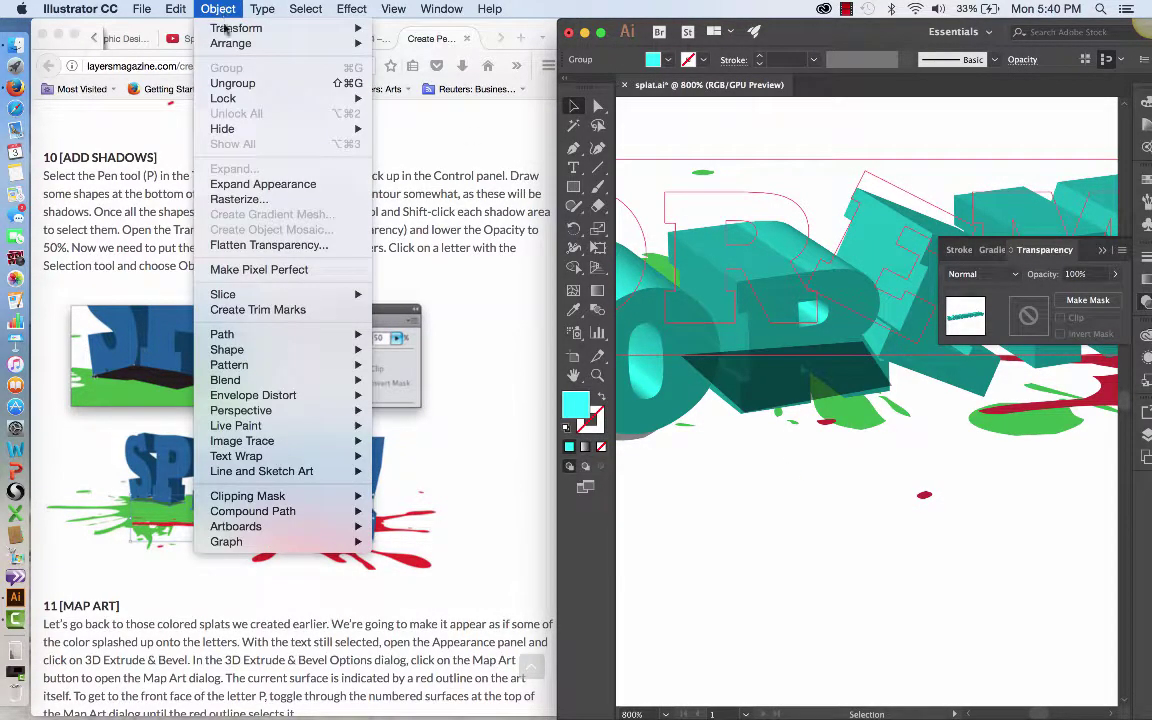
{"action": "mouse_move", "coordinate": [210, 43]}
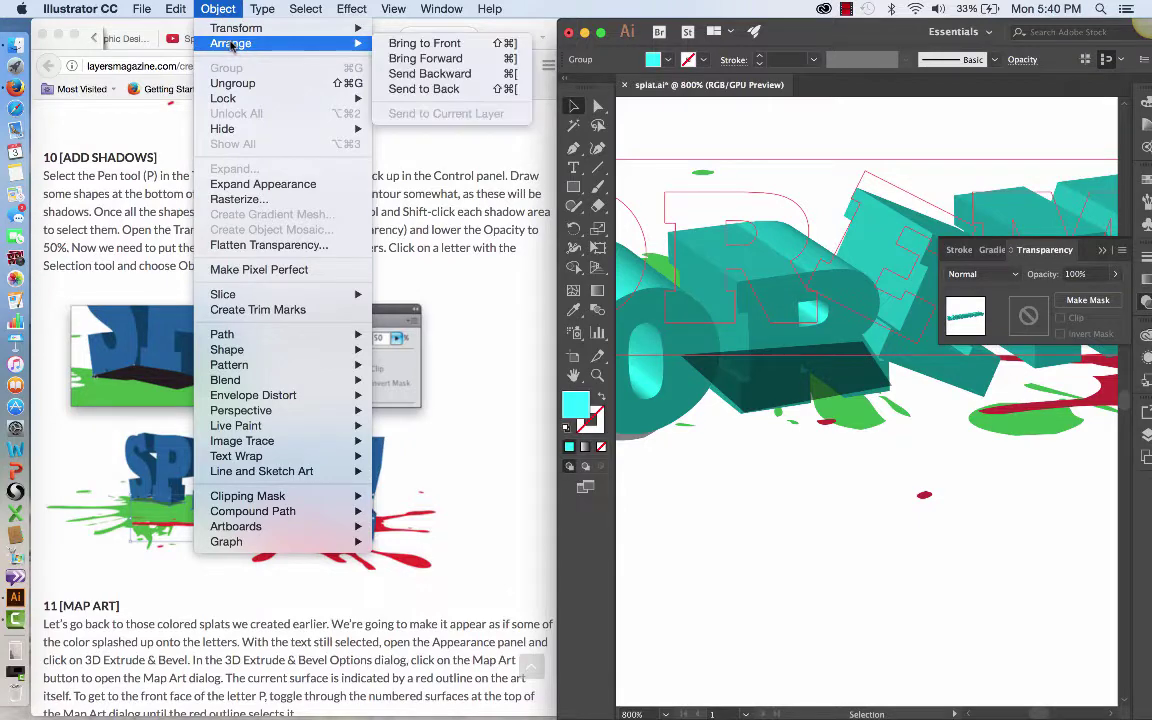
{"action": "left_click", "coordinate": [394, 76]}
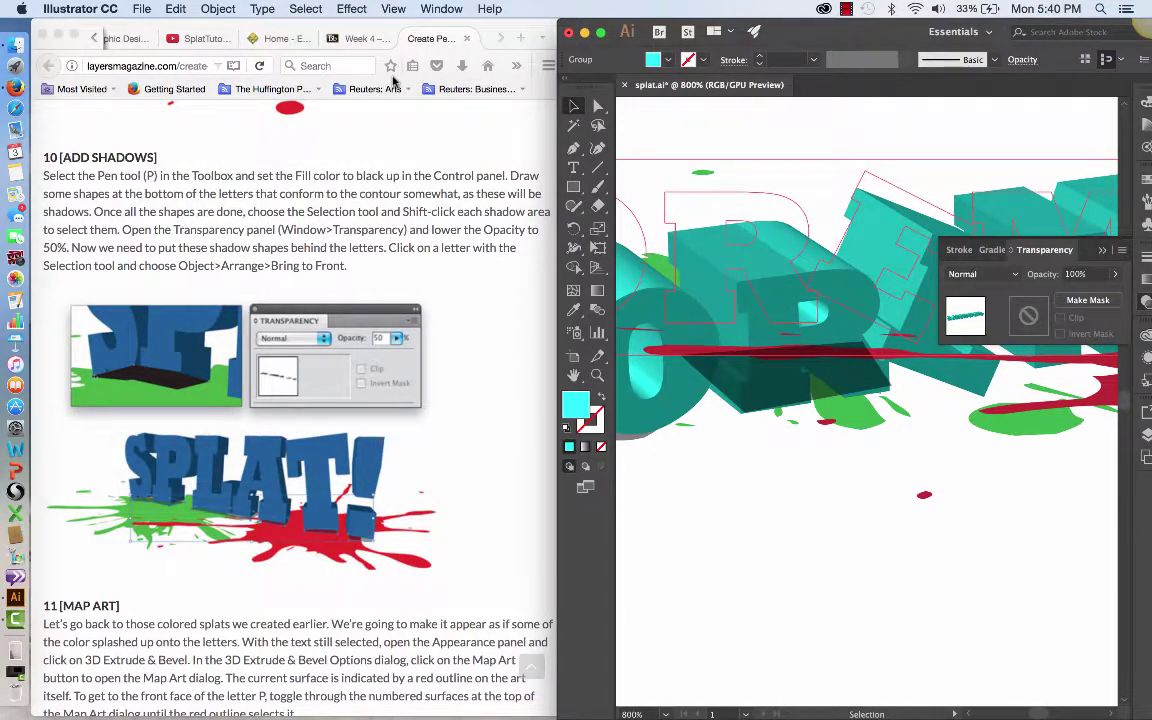
{"action": "left_click", "coordinate": [727, 500]}
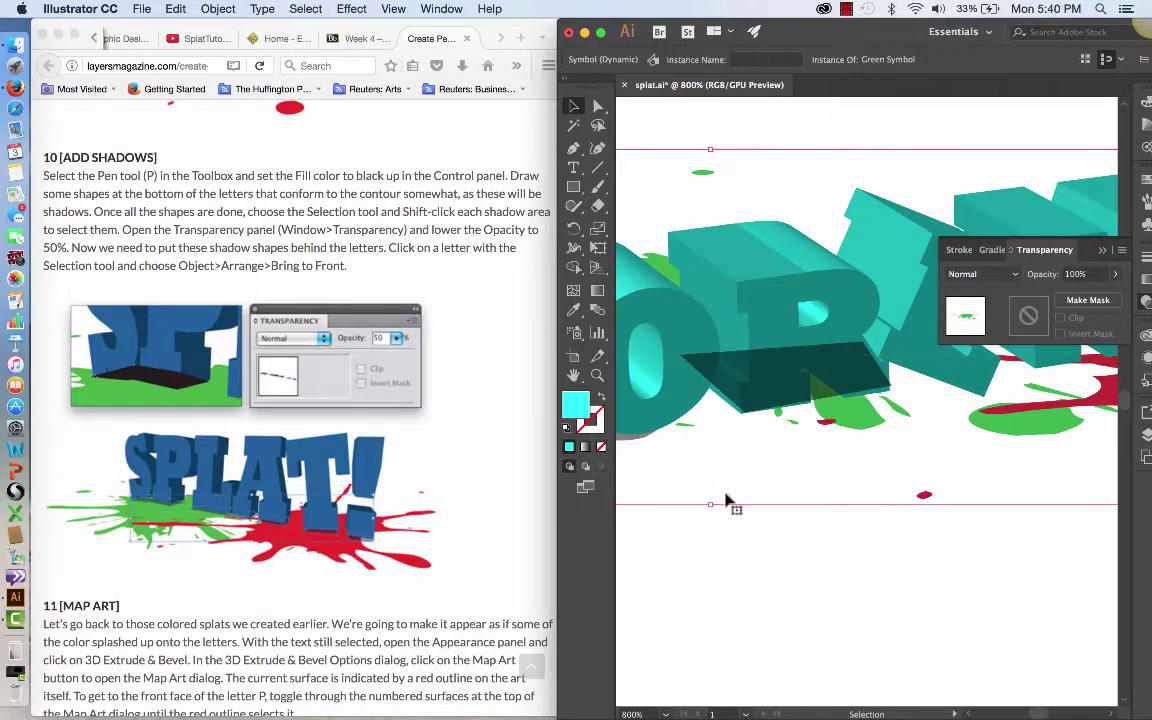
Step: Send the R's shadow shape backward one level, behind the letters, and clear the selection
{"action": "left_click", "coordinate": [764, 383]}
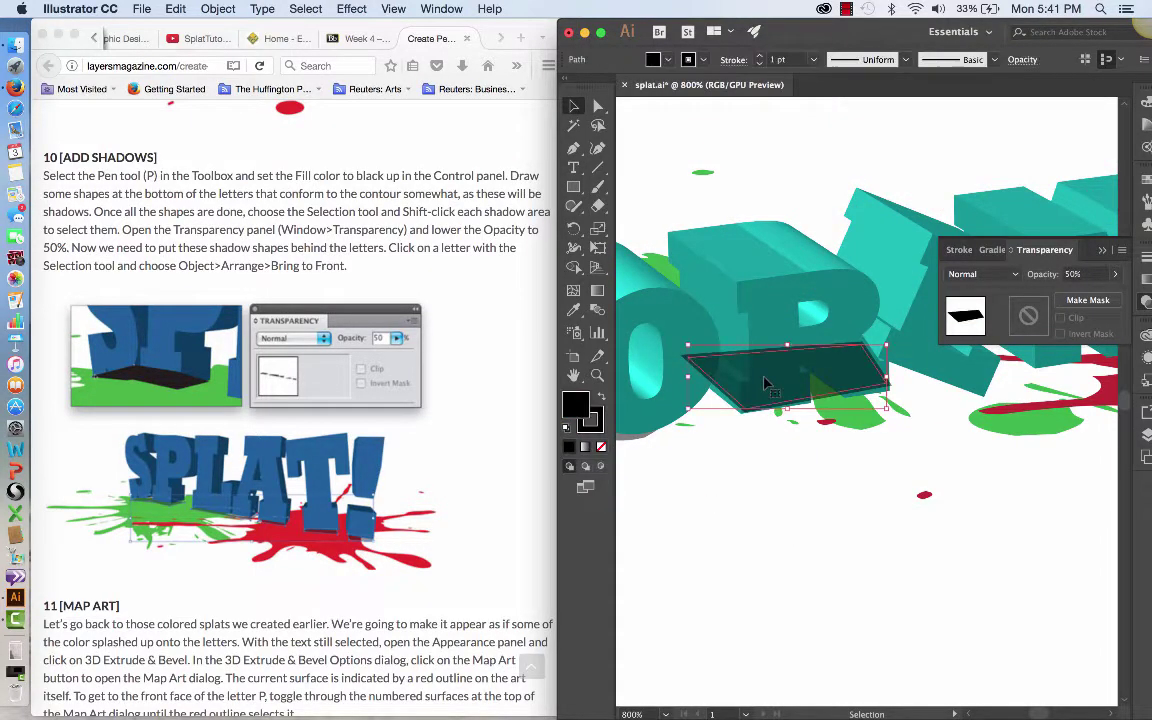
{"action": "left_click", "coordinate": [216, 9]}
{"action": "mouse_move", "coordinate": [225, 44]}
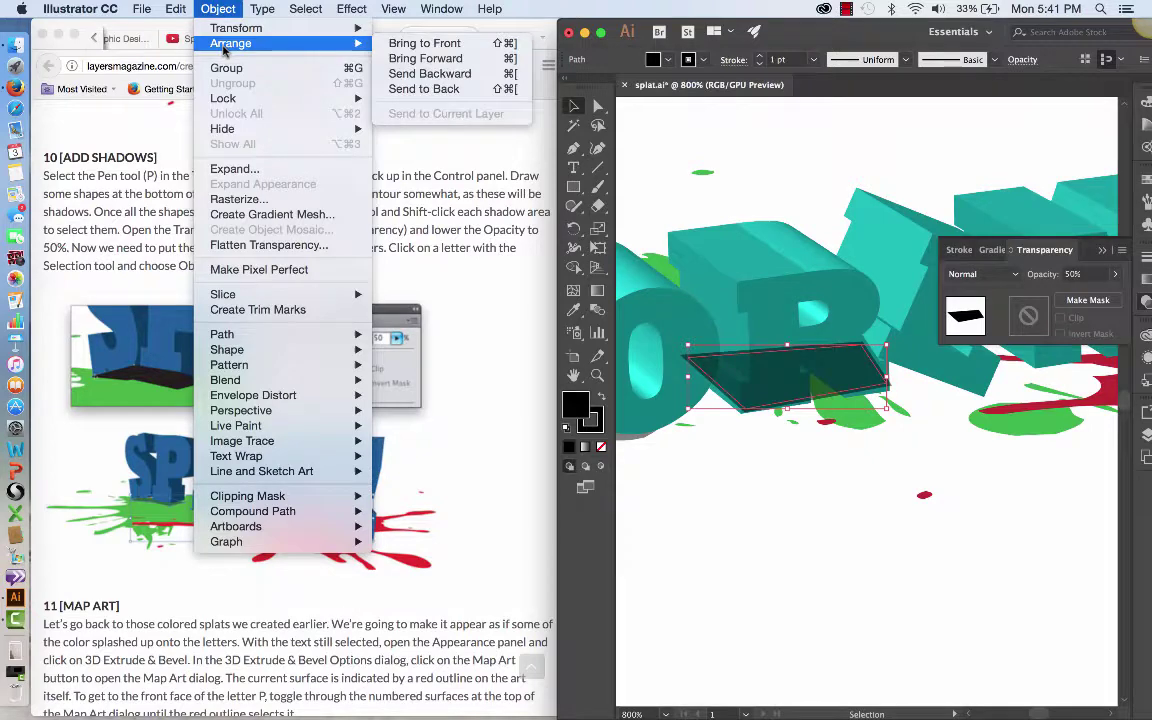
{"action": "left_click", "coordinate": [433, 76]}
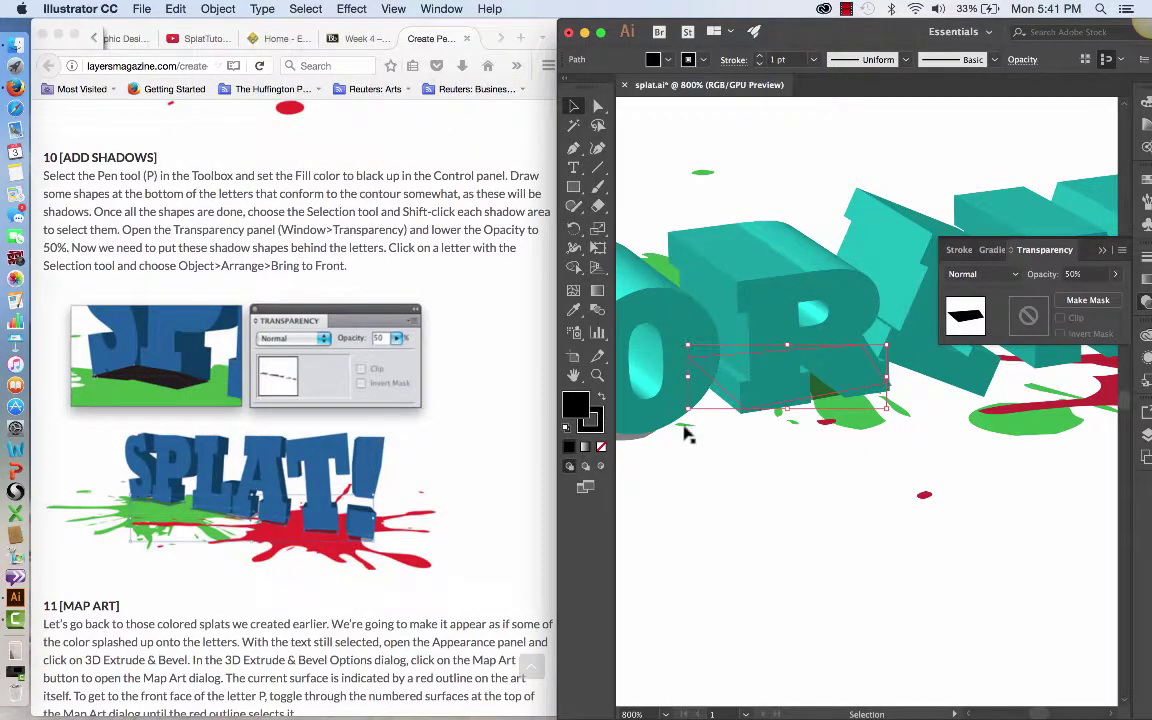
{"action": "left_click", "coordinate": [758, 566]}
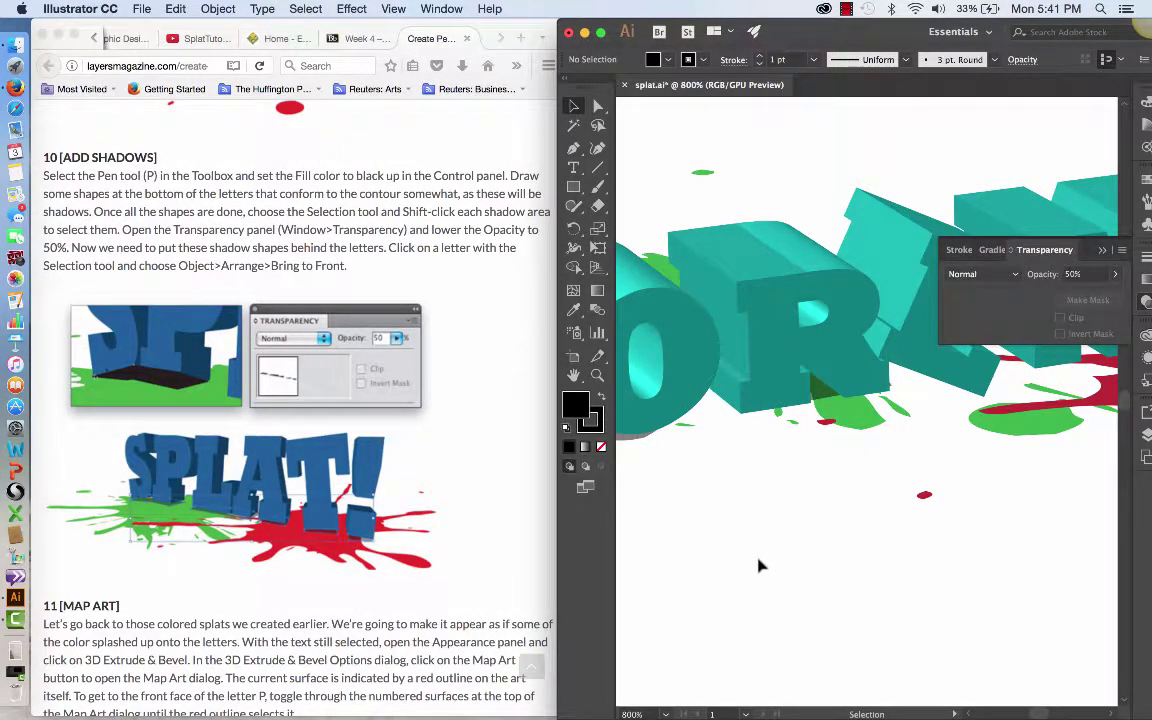
Step: Examine the shadows beneath the 3D letters along the whole word, from the full artboard to a 400% close-up
{"action": "key", "text": "super+0"}
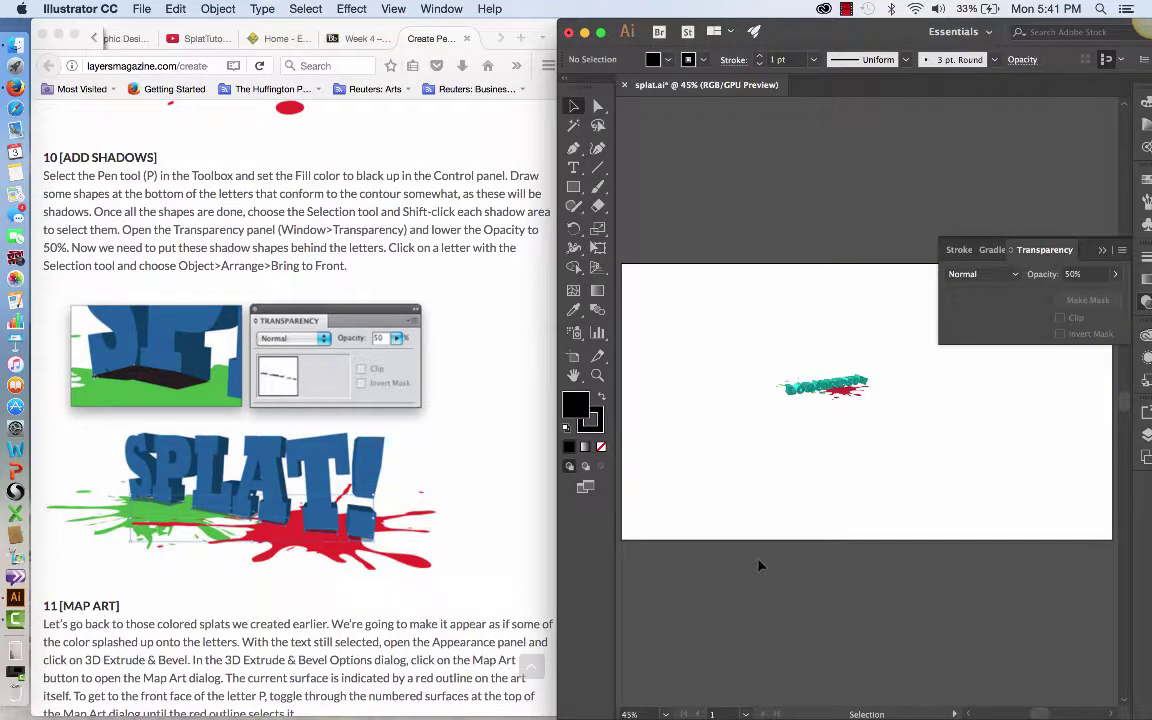
{"action": "key", "text": "z"}
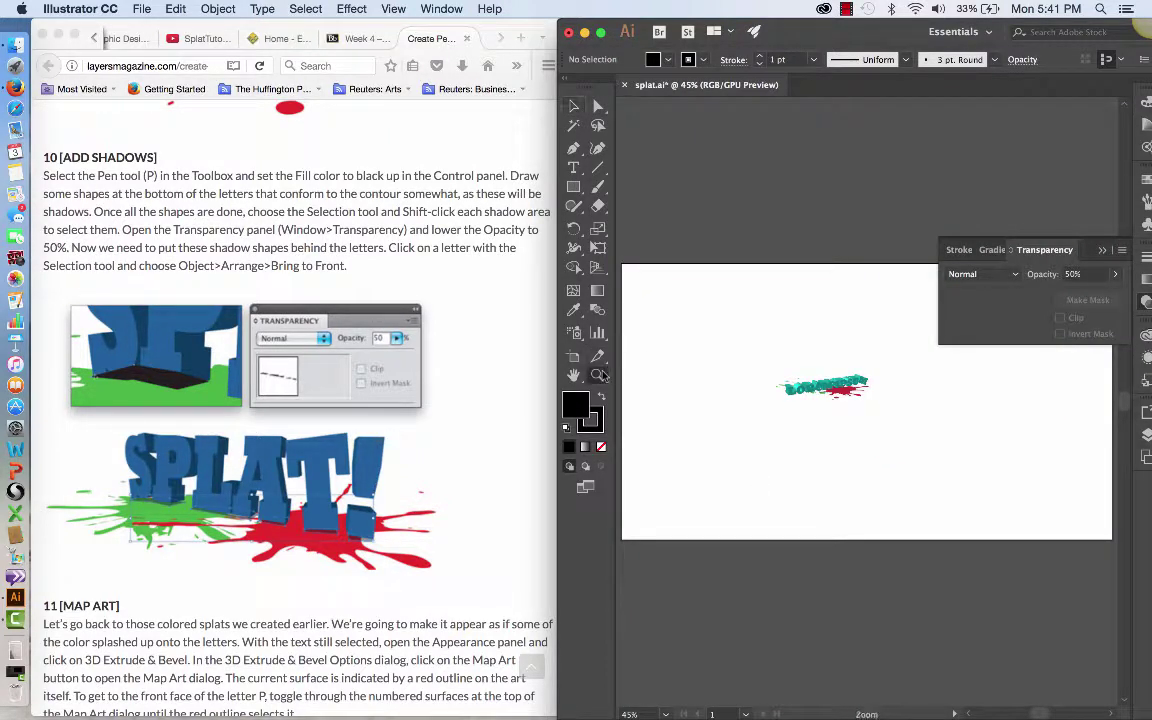
{"action": "left_click", "coordinate": [872, 395]}
{"action": "left_click", "coordinate": [870, 405]}
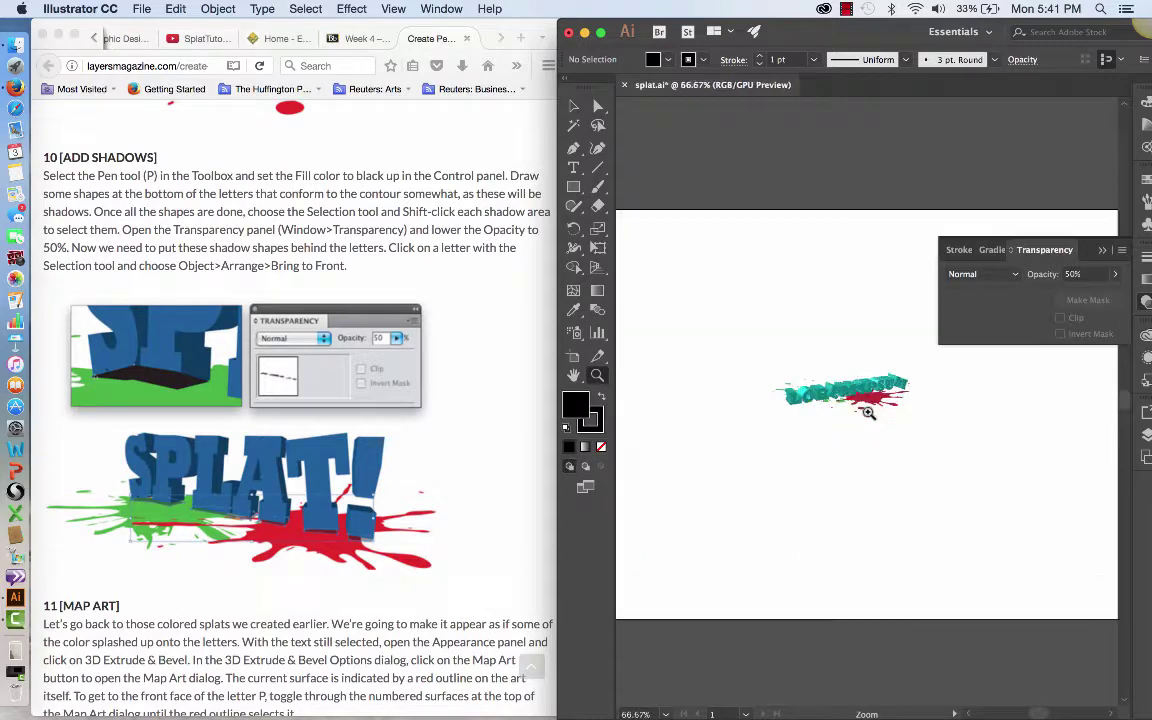
{"action": "left_click", "coordinate": [869, 413]}
{"action": "left_click", "coordinate": [856, 357]}
{"action": "left_click", "coordinate": [856, 357]}
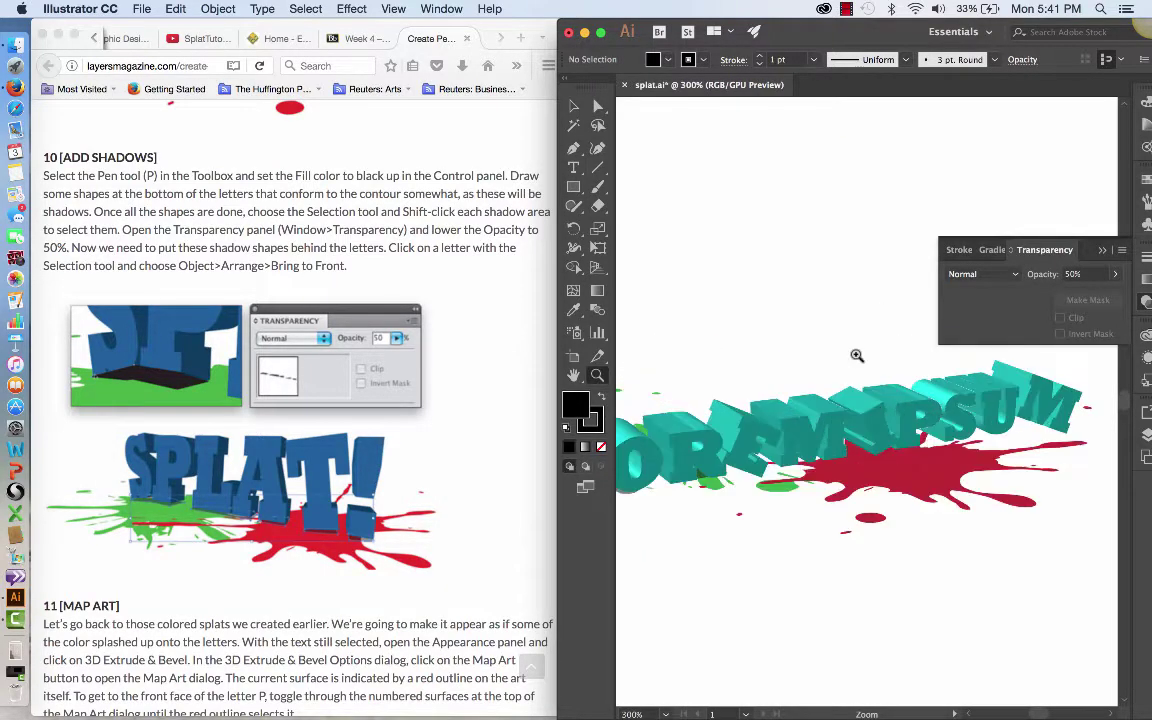
{"action": "left_click", "coordinate": [854, 450]}
{"action": "scroll", "coordinate": [854, 450], "scroll_direction": "left", "scroll_amount": 5}
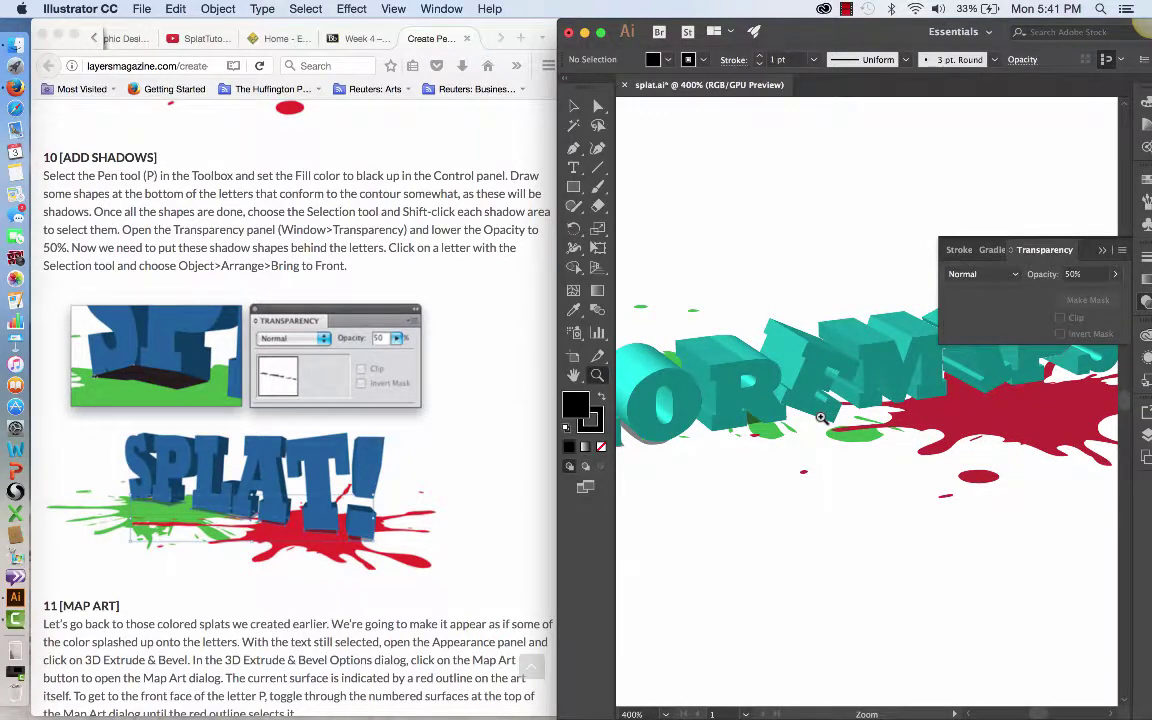
{"action": "scroll", "coordinate": [820, 417], "scroll_direction": "left", "scroll_amount": 5}
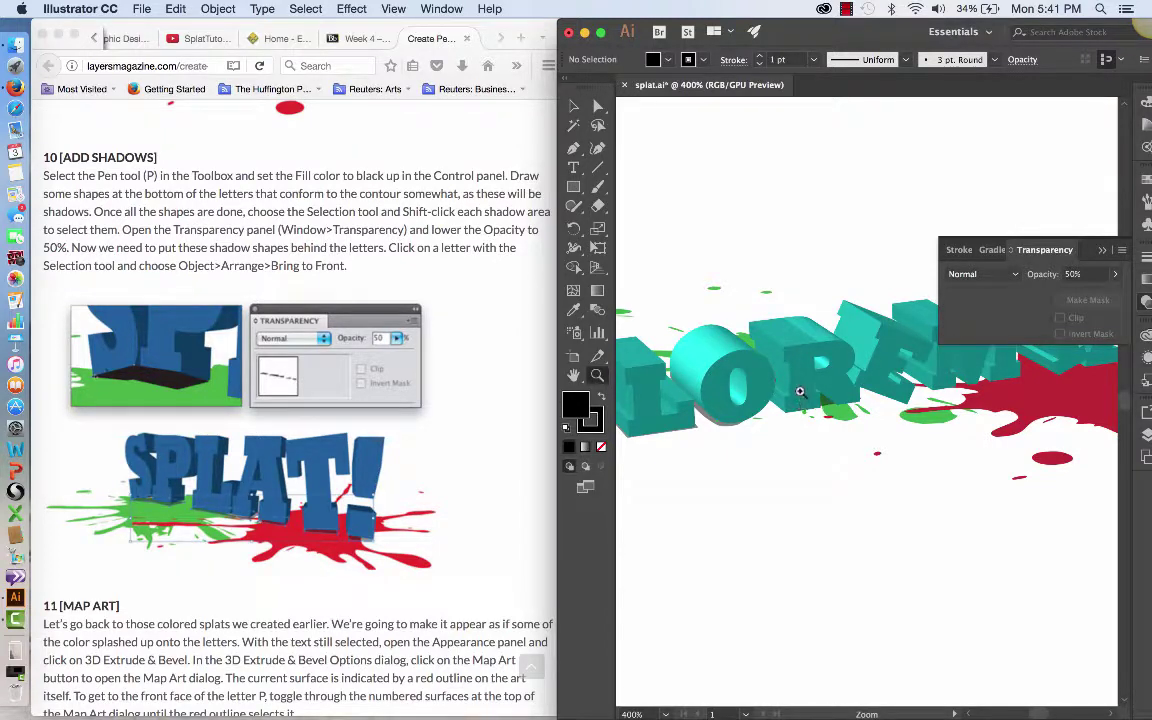
{"action": "scroll", "coordinate": [813, 411], "scroll_direction": "left", "scroll_amount": 4}
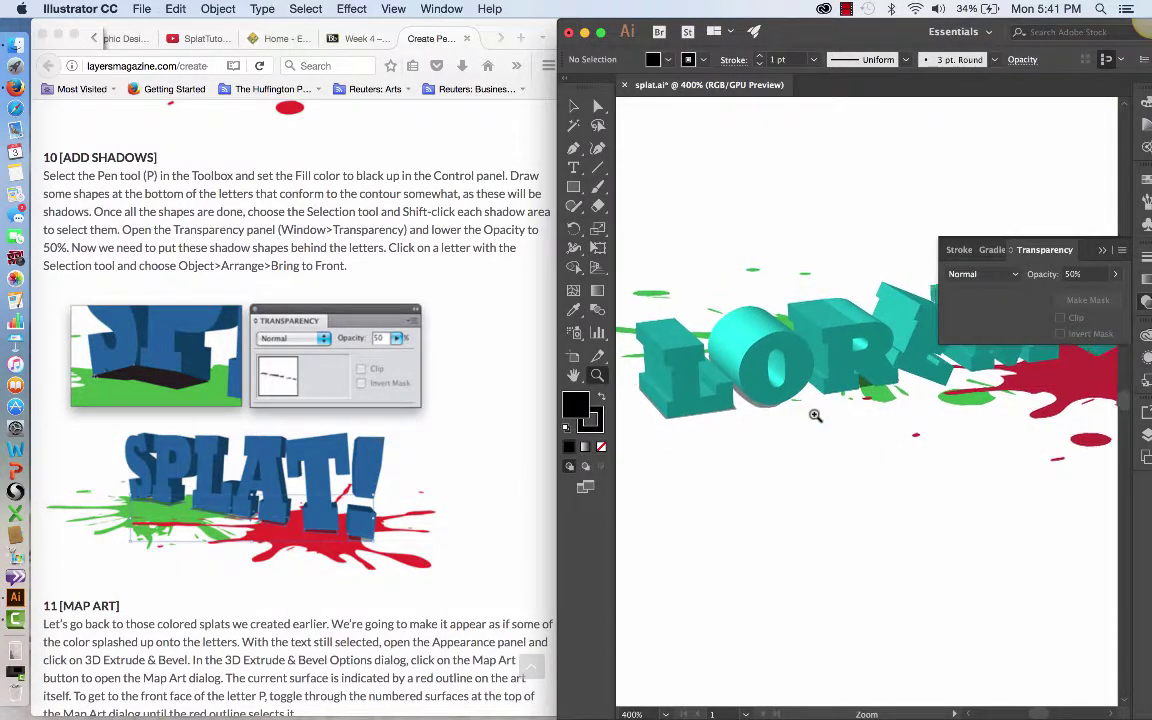
{"action": "scroll", "coordinate": [815, 415], "scroll_direction": "right", "scroll_amount": 8}
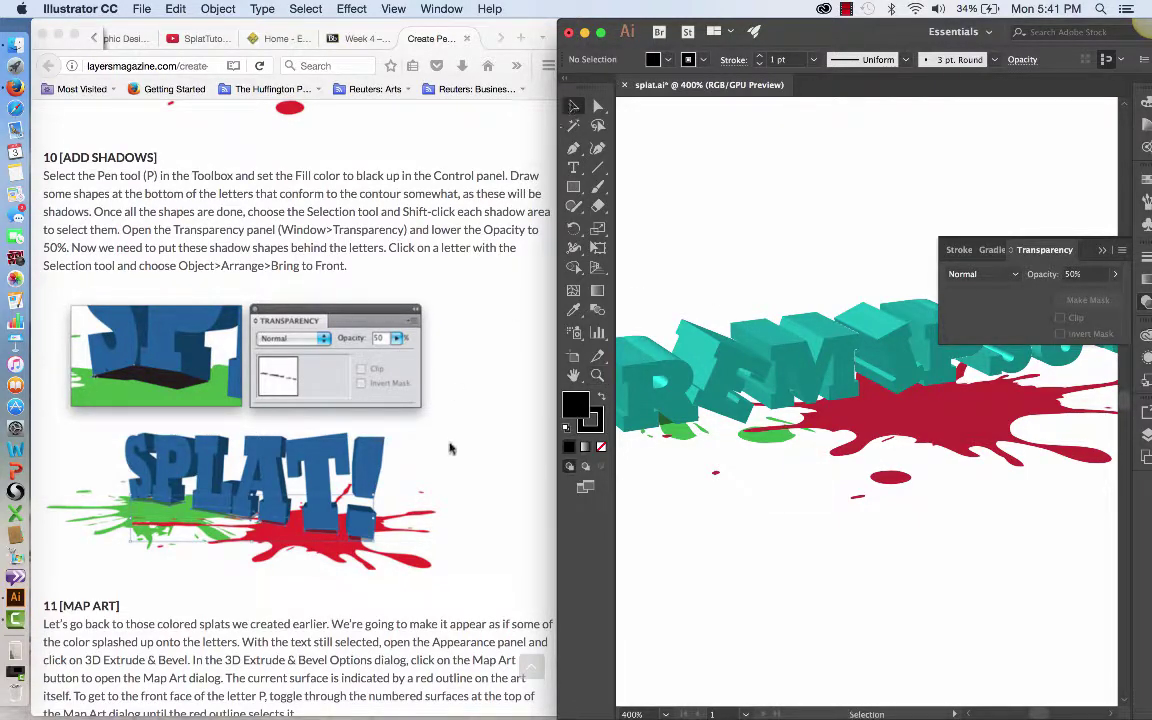
Step: Read tutorial step 11 on mapping art and display the appearance attributes of the 3D letter group
{"action": "scroll", "coordinate": [450, 460], "scroll_direction": "down", "scroll_amount": 3}
{"action": "scroll", "coordinate": [450, 460], "scroll_direction": "down", "scroll_amount": 5}
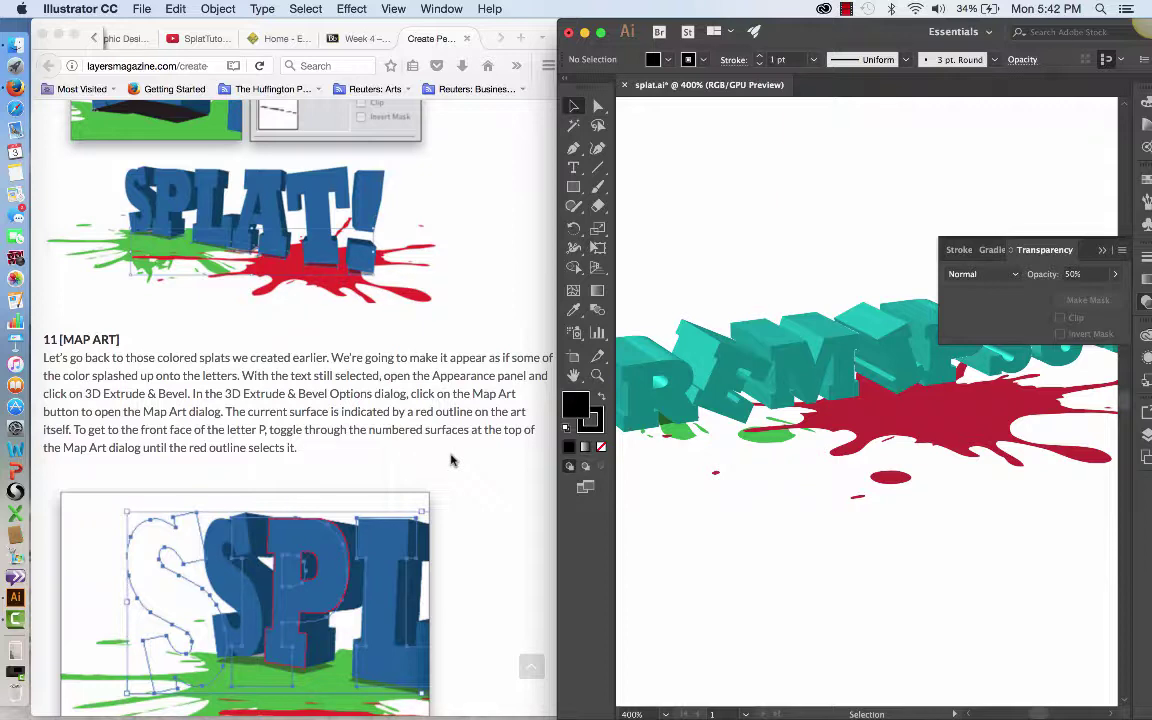
{"action": "left_click", "coordinate": [669, 410]}
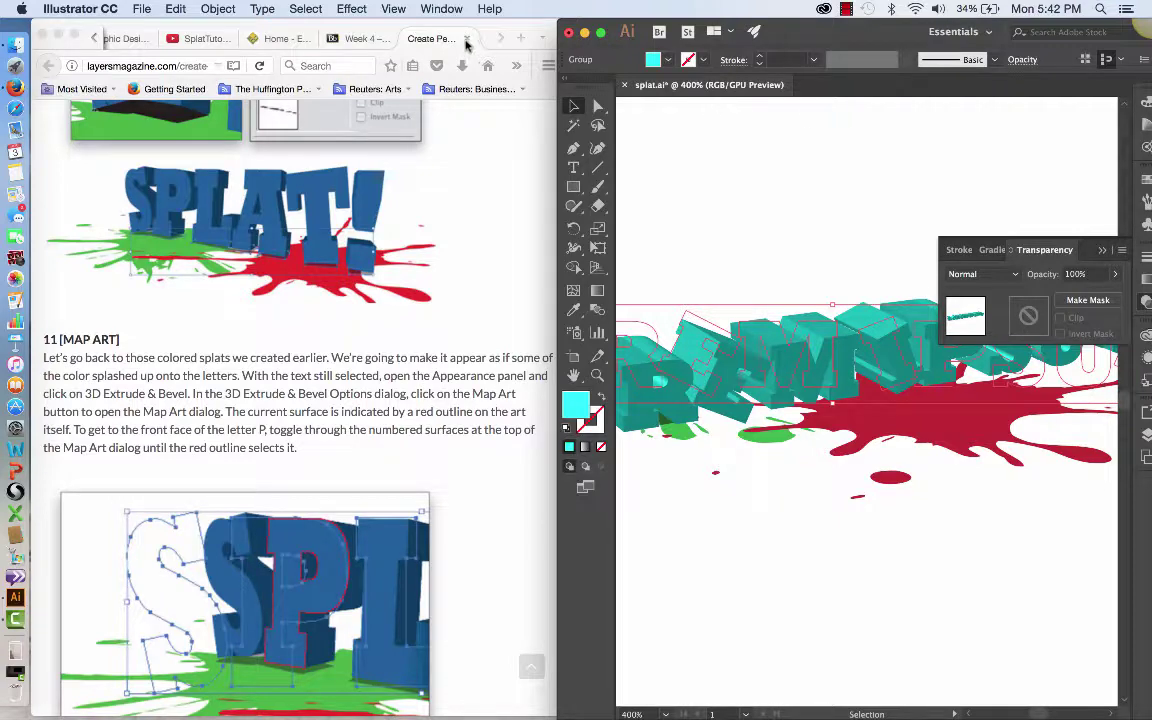
{"action": "left_click", "coordinate": [444, 8]}
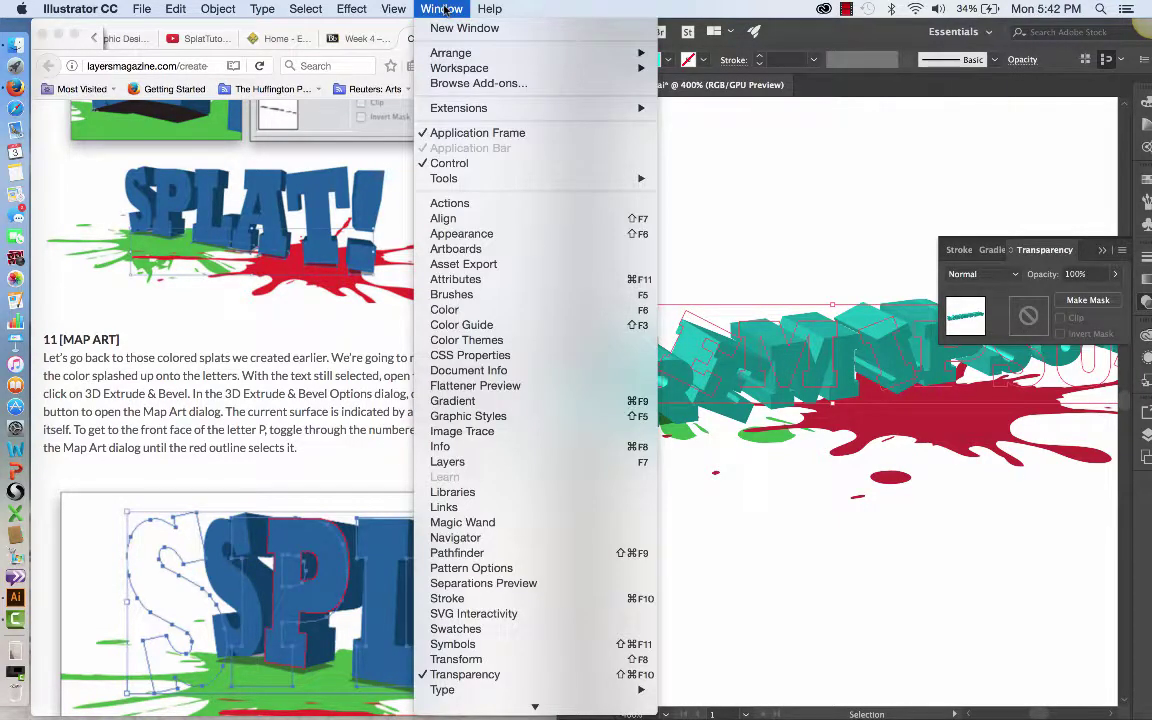
{"action": "left_click", "coordinate": [464, 234]}
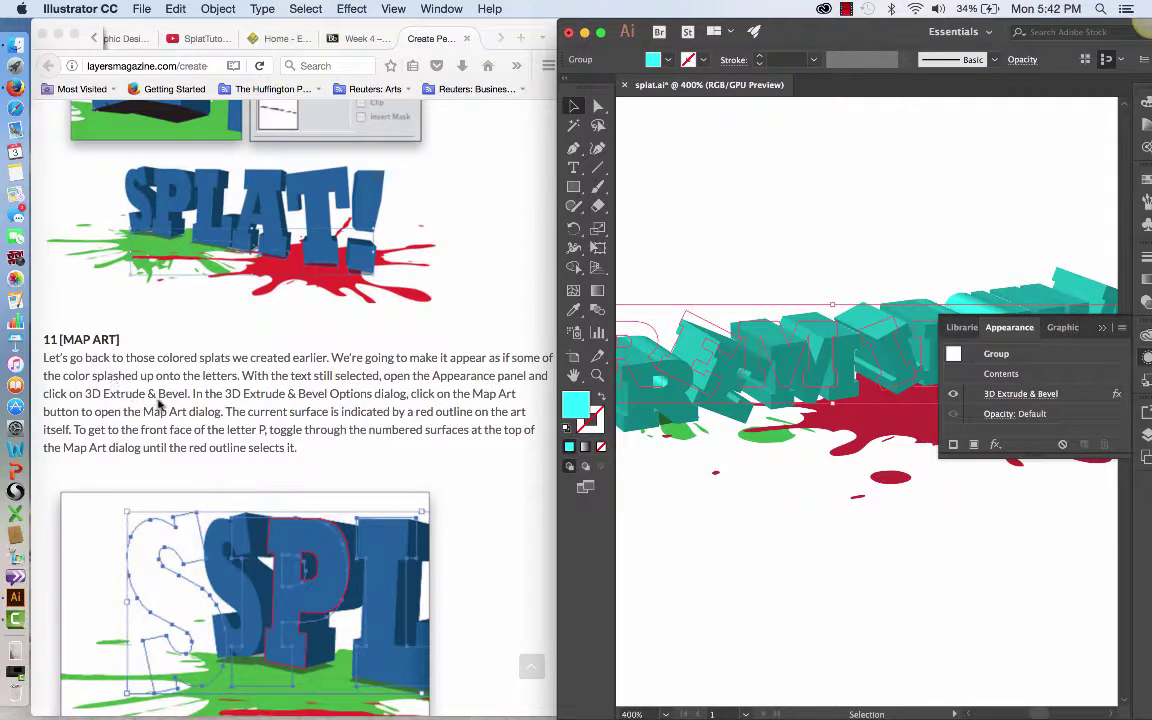
{"action": "left_click", "coordinate": [1030, 396]}
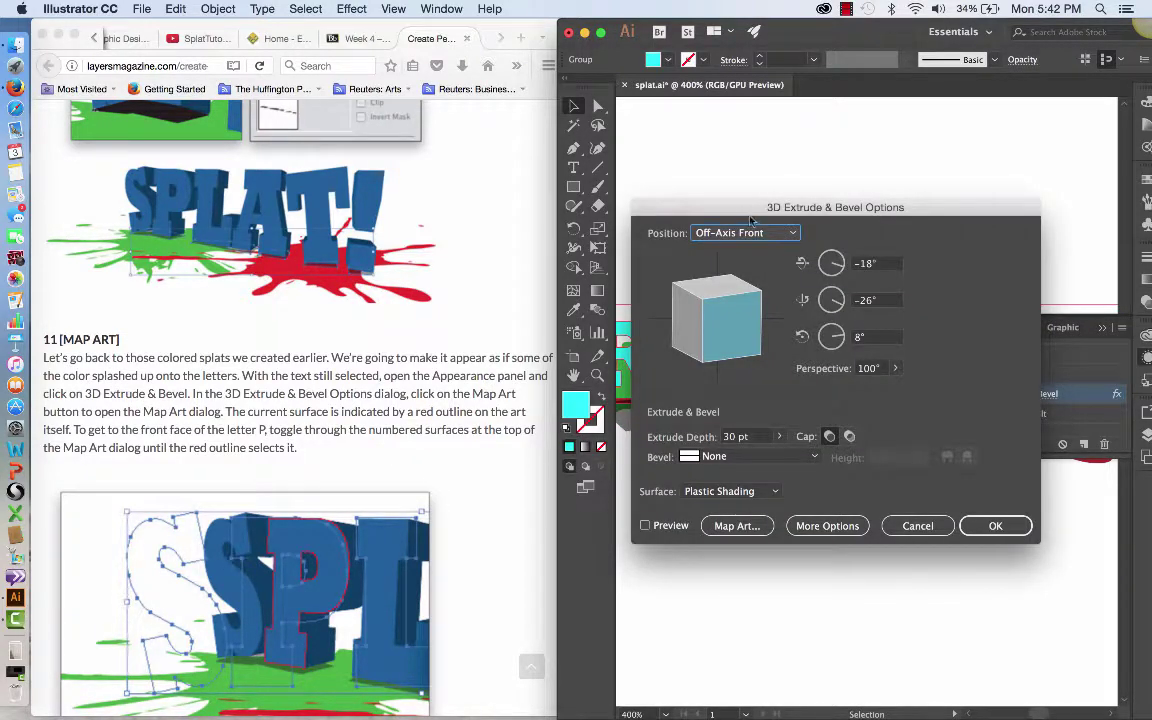
{"action": "left_click_drag", "start_coordinate": [749, 215], "coordinate": [775, 135]}
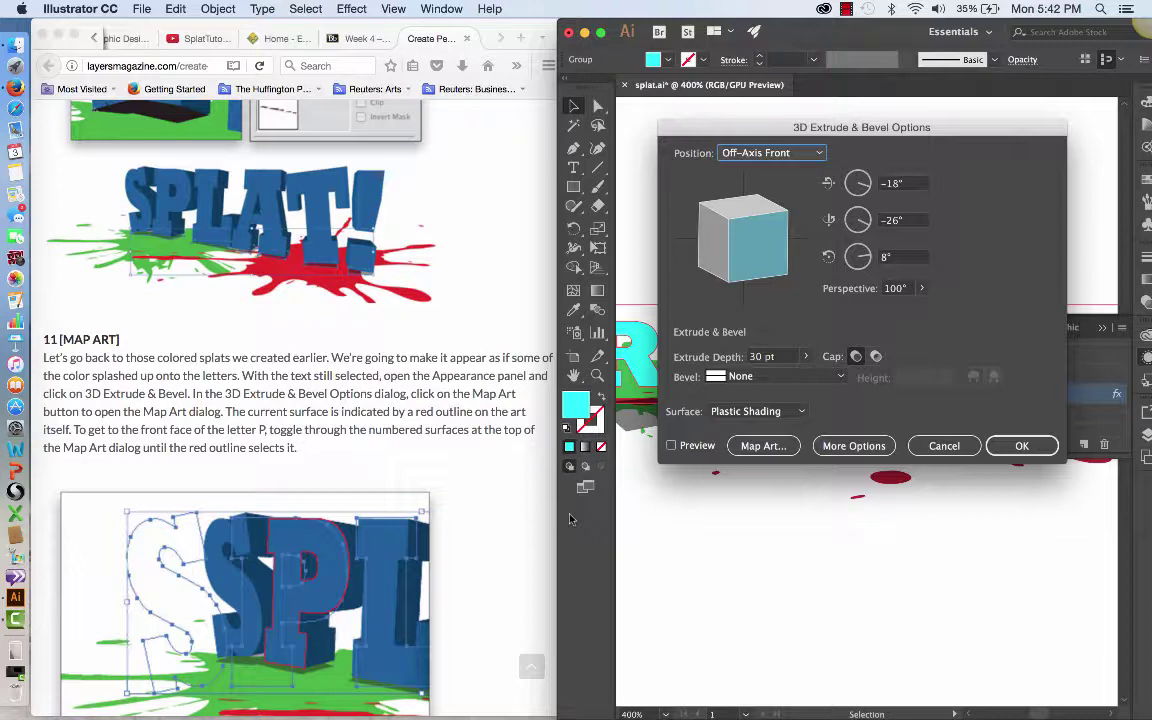
{"action": "left_click", "coordinate": [763, 446]}
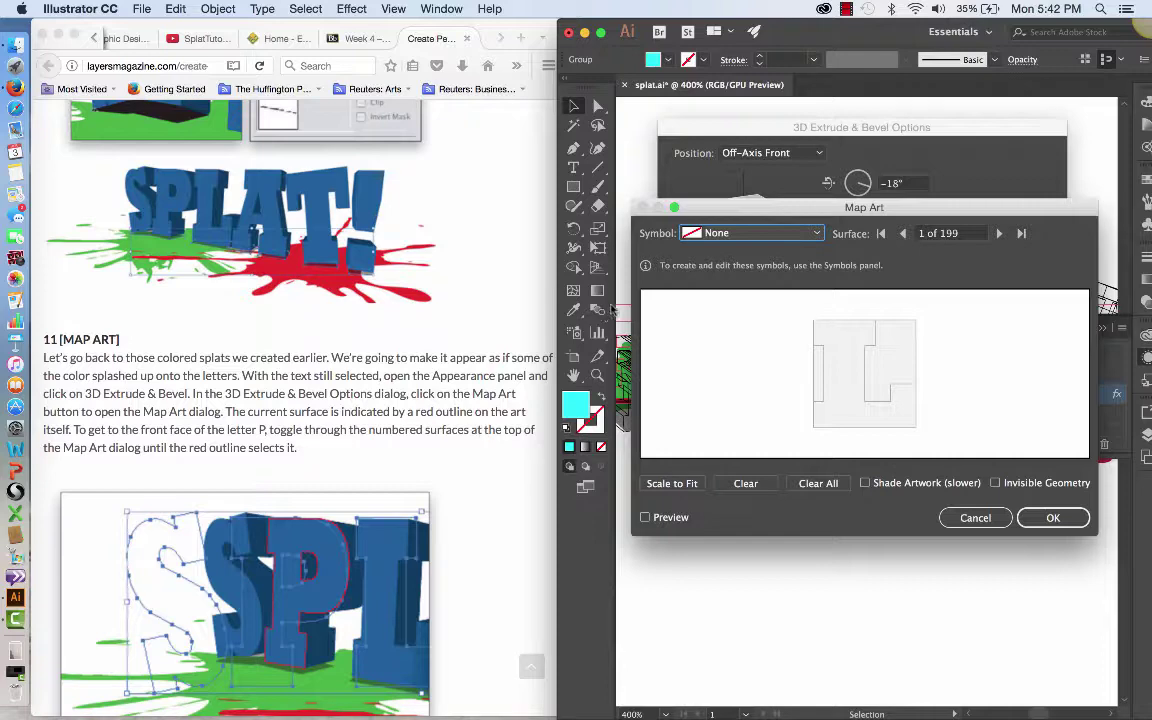
{"action": "left_click_drag", "start_coordinate": [815, 210], "coordinate": [840, 476]}
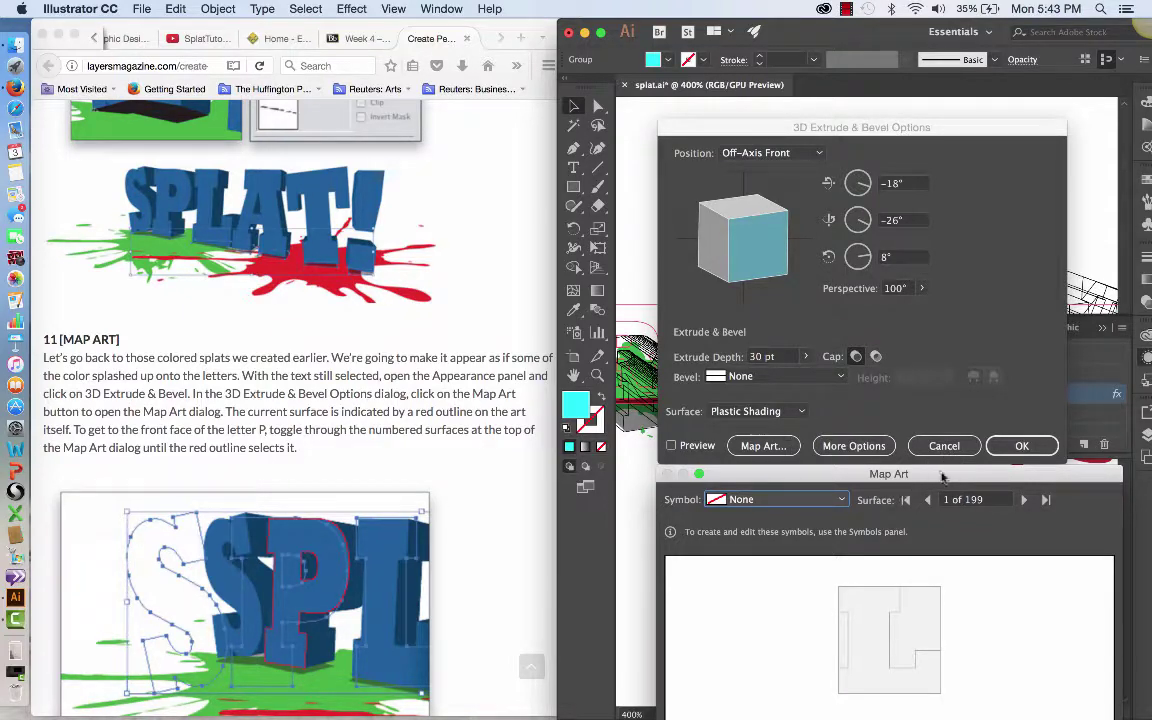
{"action": "left_click_drag", "start_coordinate": [941, 477], "coordinate": [917, 195]}
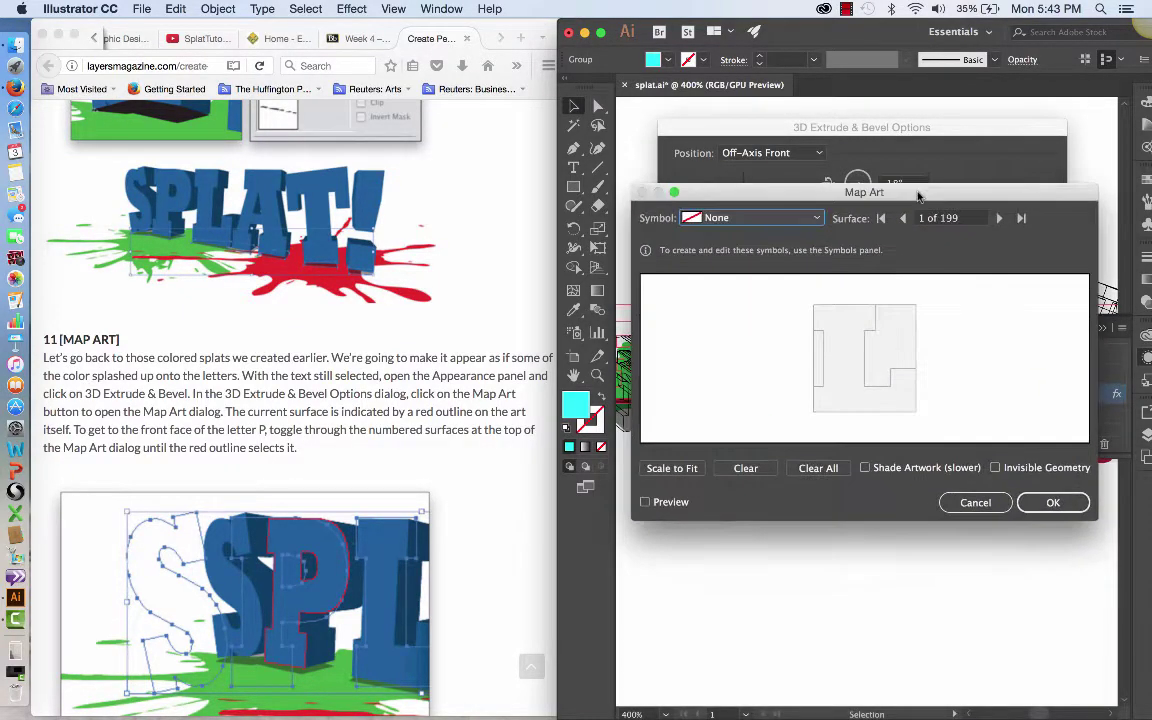
{"action": "left_click", "coordinate": [977, 504]}
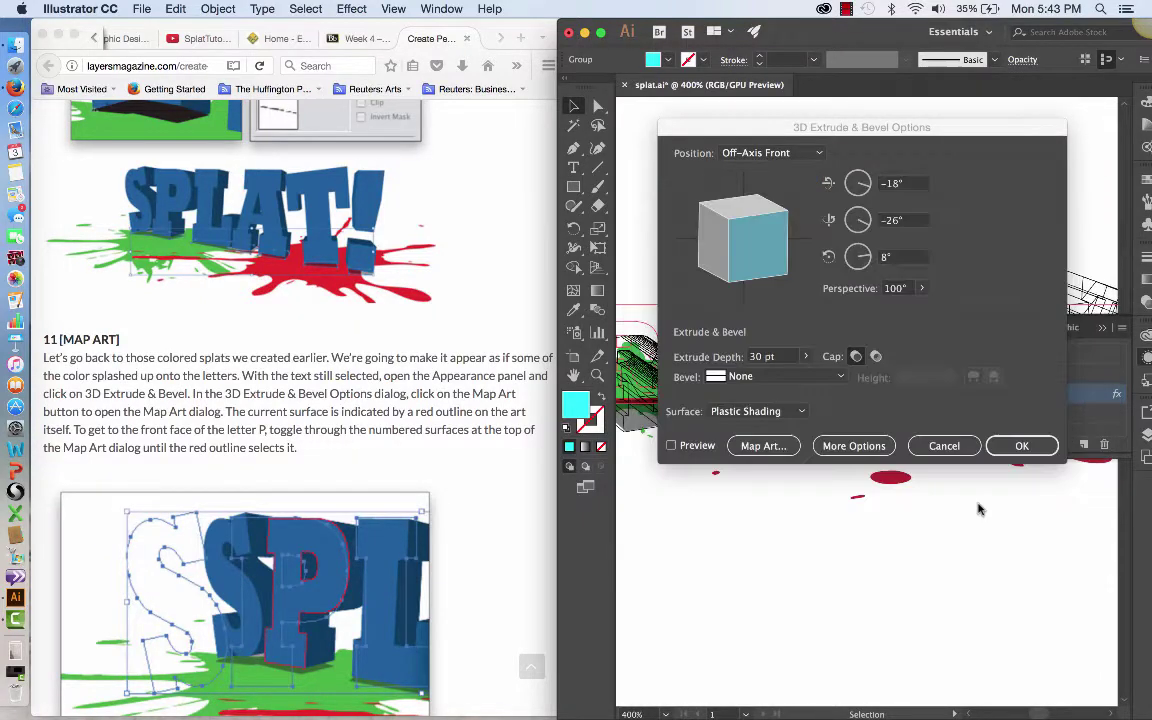
{"action": "left_click", "coordinate": [942, 443]}
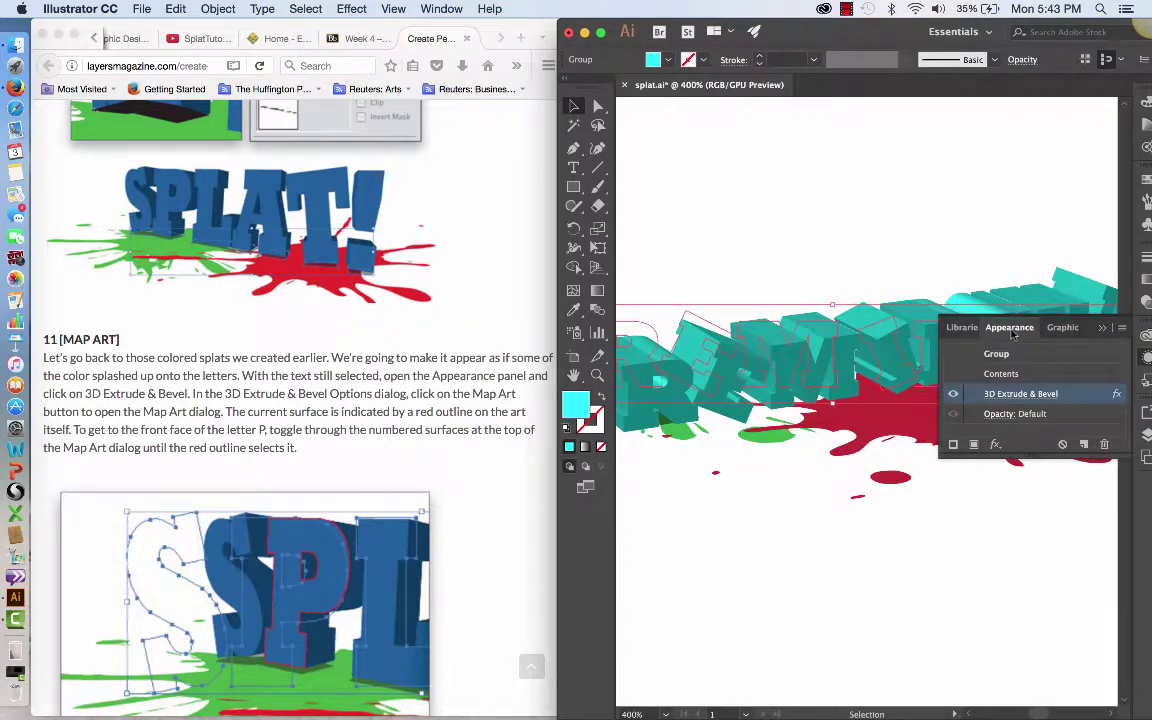
Step: Arrange the workspace so the letters stay visible and open Map Art for the letter group's 3D Extrude & Bevel effect
{"action": "left_click_drag", "start_coordinate": [1042, 333], "coordinate": [642, 114]}
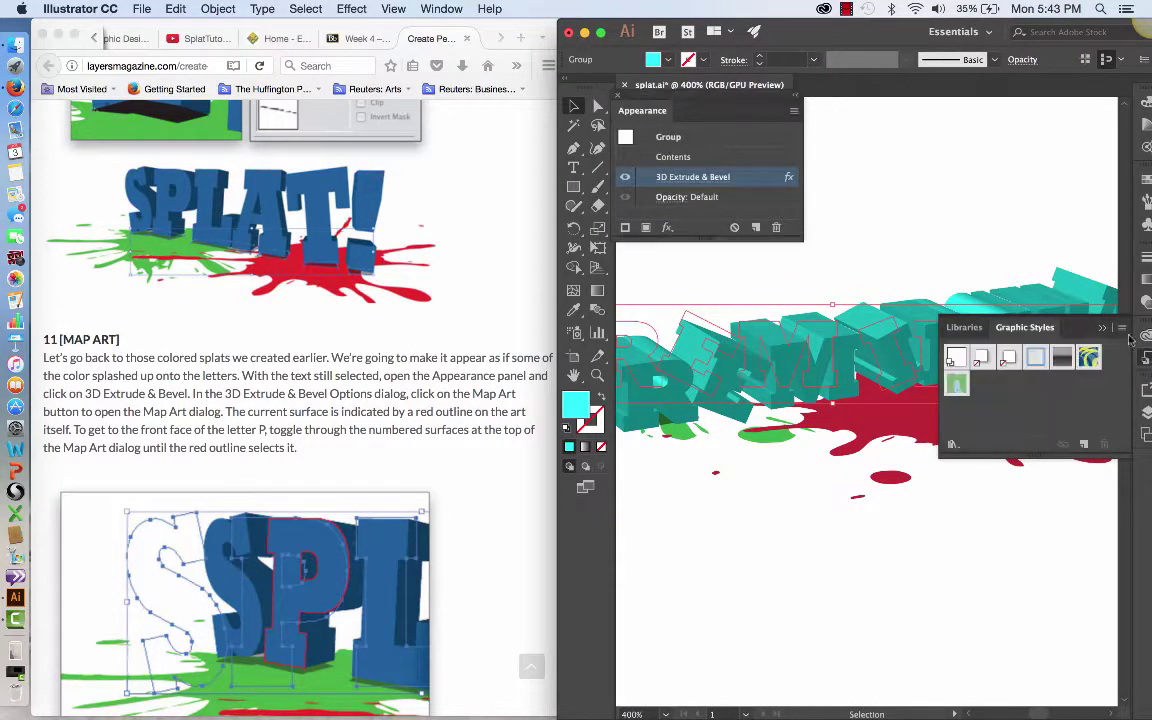
{"action": "left_click", "coordinate": [1101, 329]}
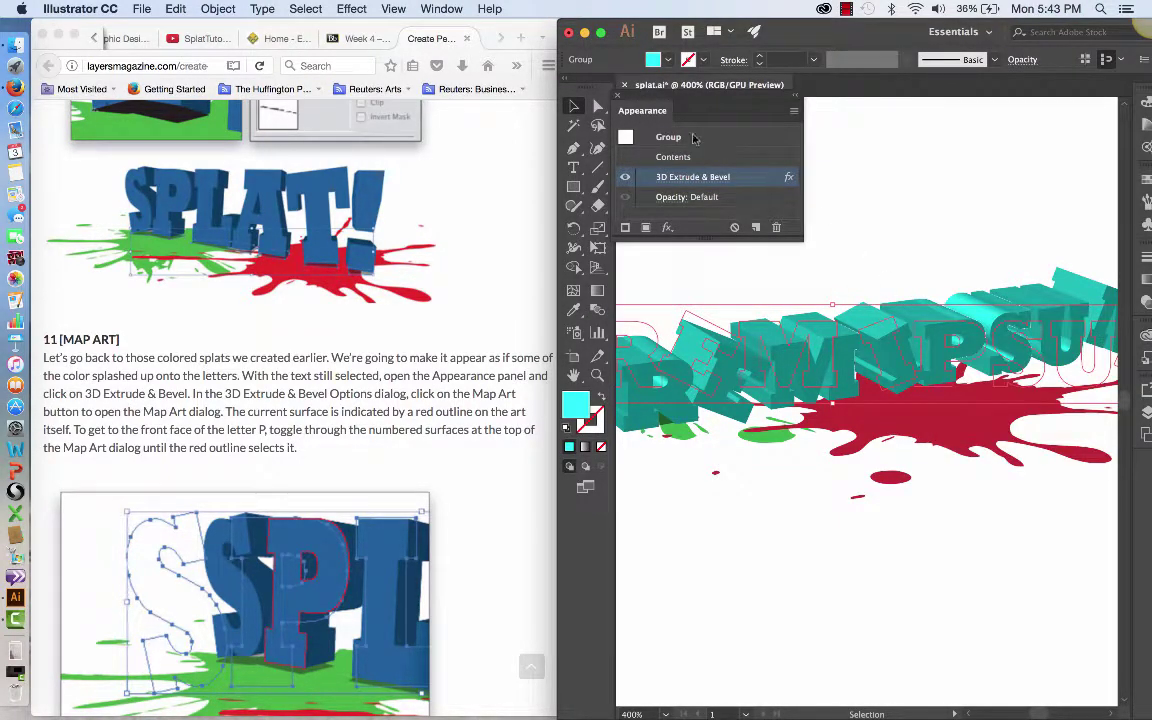
{"action": "left_click", "coordinate": [700, 178]}
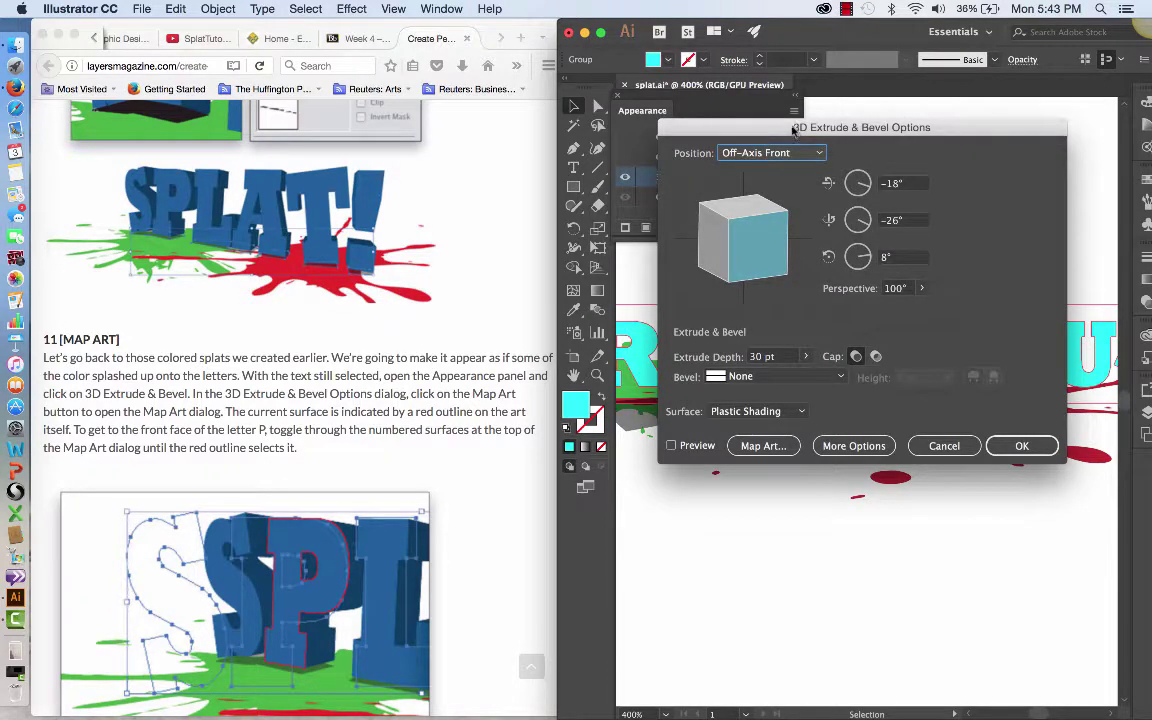
{"action": "left_click_drag", "start_coordinate": [792, 123], "coordinate": [219, 6]}
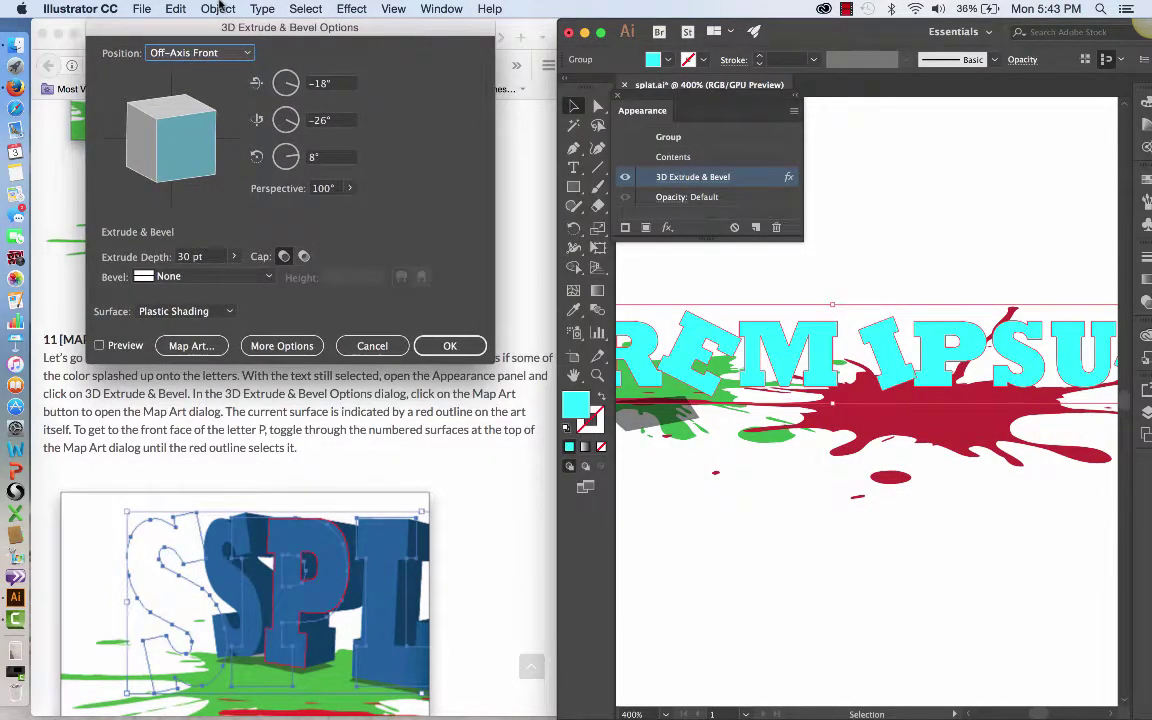
{"action": "left_click", "coordinate": [193, 346]}
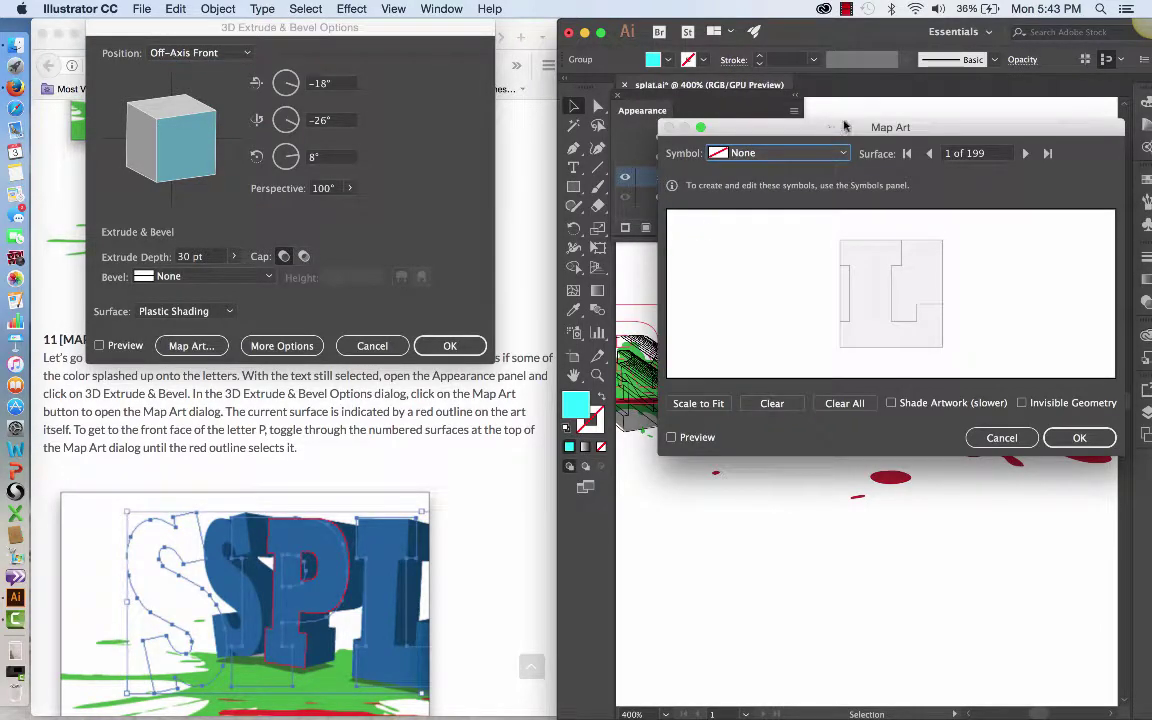
{"action": "left_click_drag", "start_coordinate": [841, 133], "coordinate": [860, 40]}
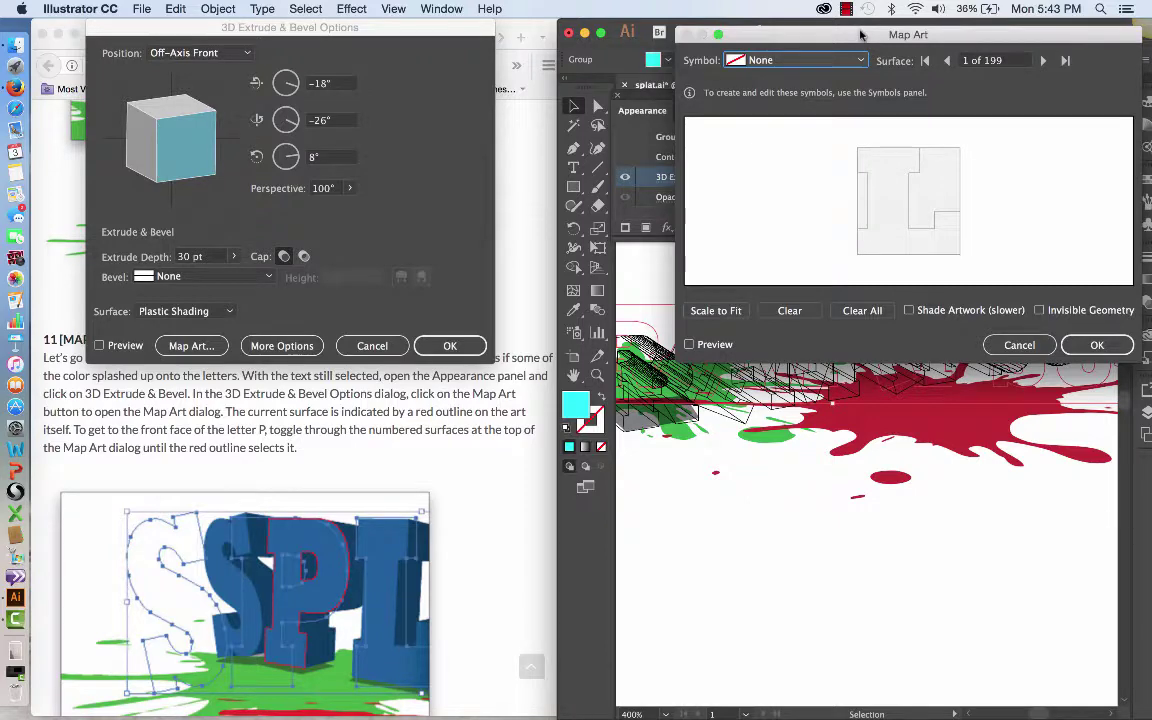
{"action": "left_click_drag", "start_coordinate": [860, 40], "coordinate": [813, 449]}
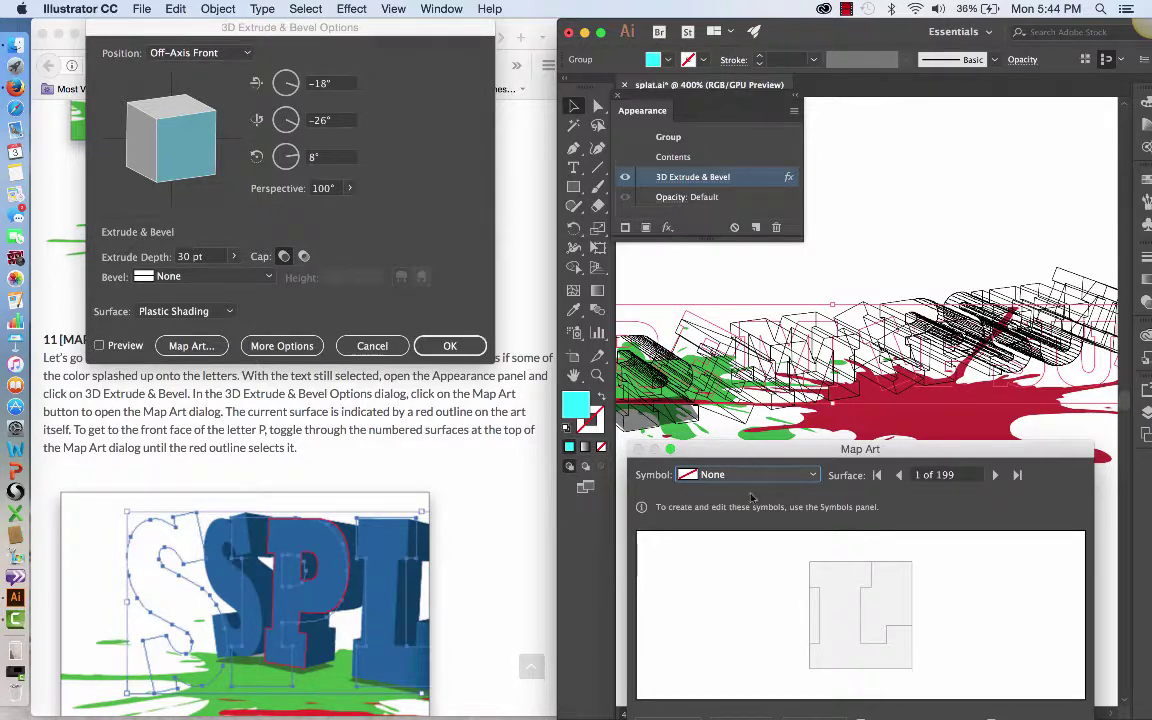
Step: Look through the symbols available for mapping and preview the letter L's surfaces up to surface 3, returning to surface 1
{"action": "left_click", "coordinate": [815, 481]}
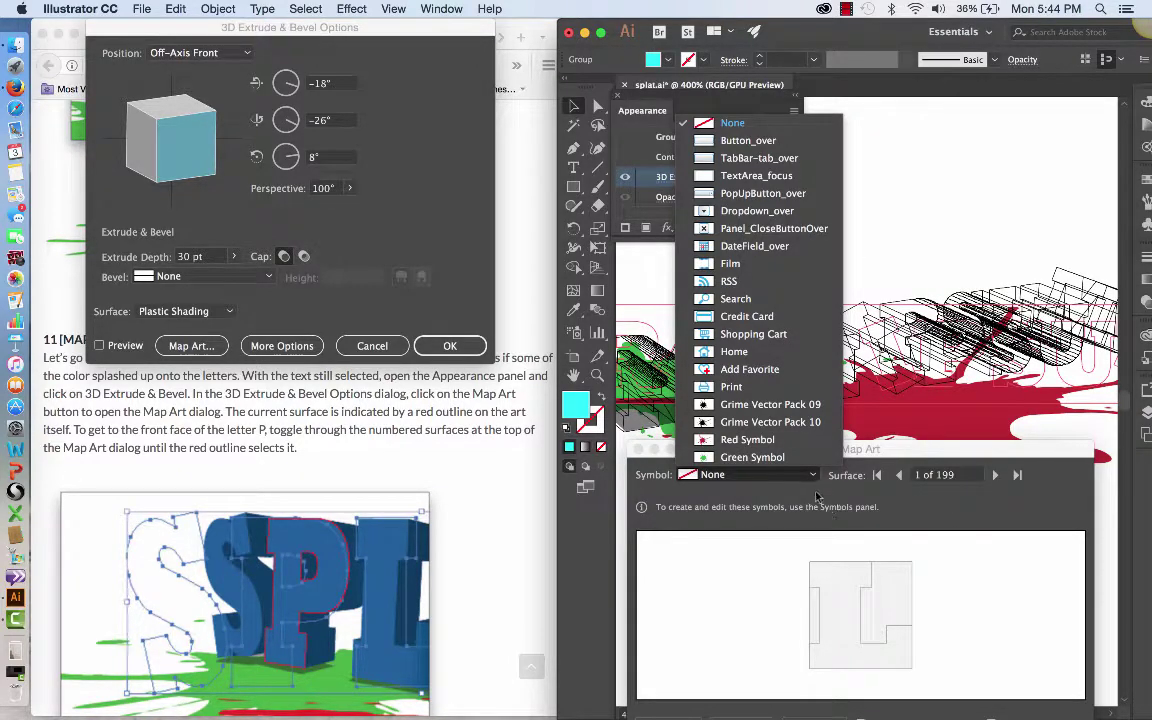
{"action": "left_click", "coordinate": [858, 507]}
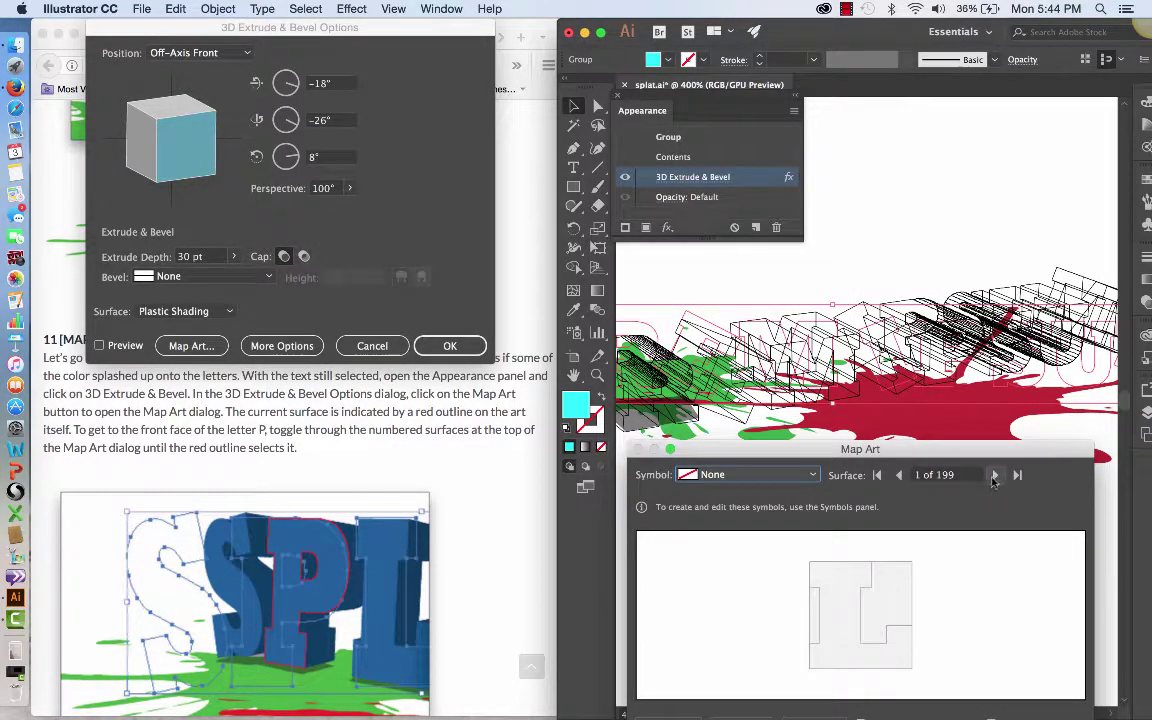
{"action": "left_click", "coordinate": [995, 476]}
{"action": "left_click", "coordinate": [995, 476]}
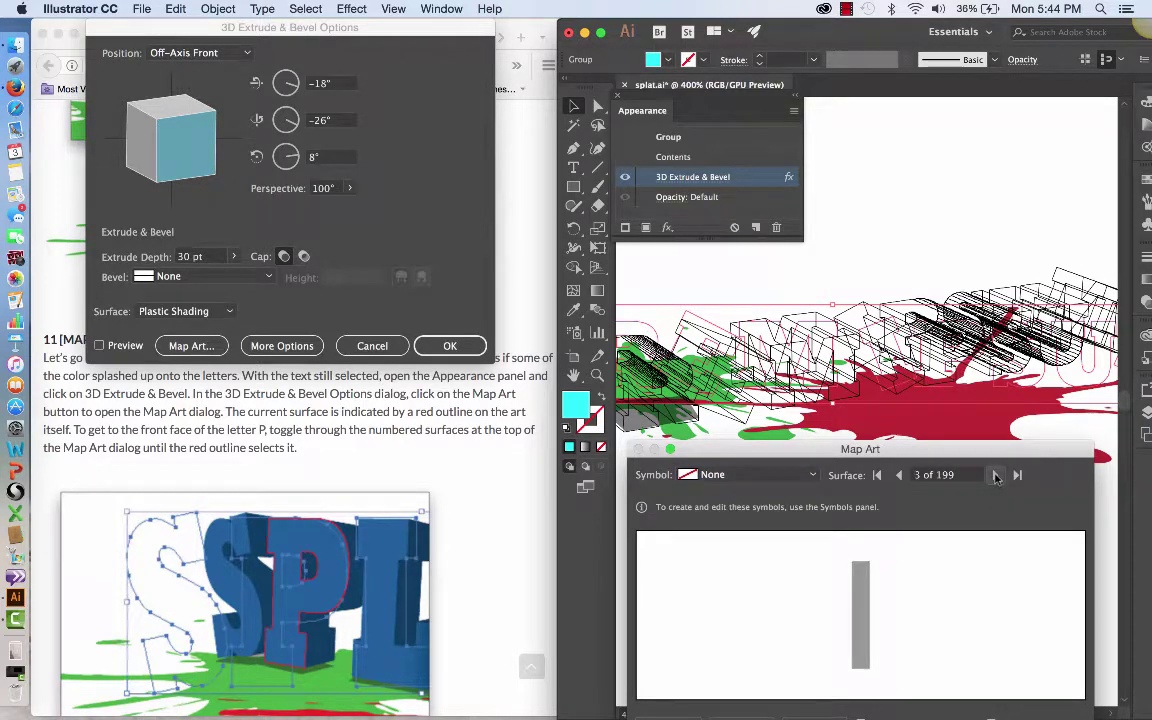
{"action": "left_click", "coordinate": [899, 476]}
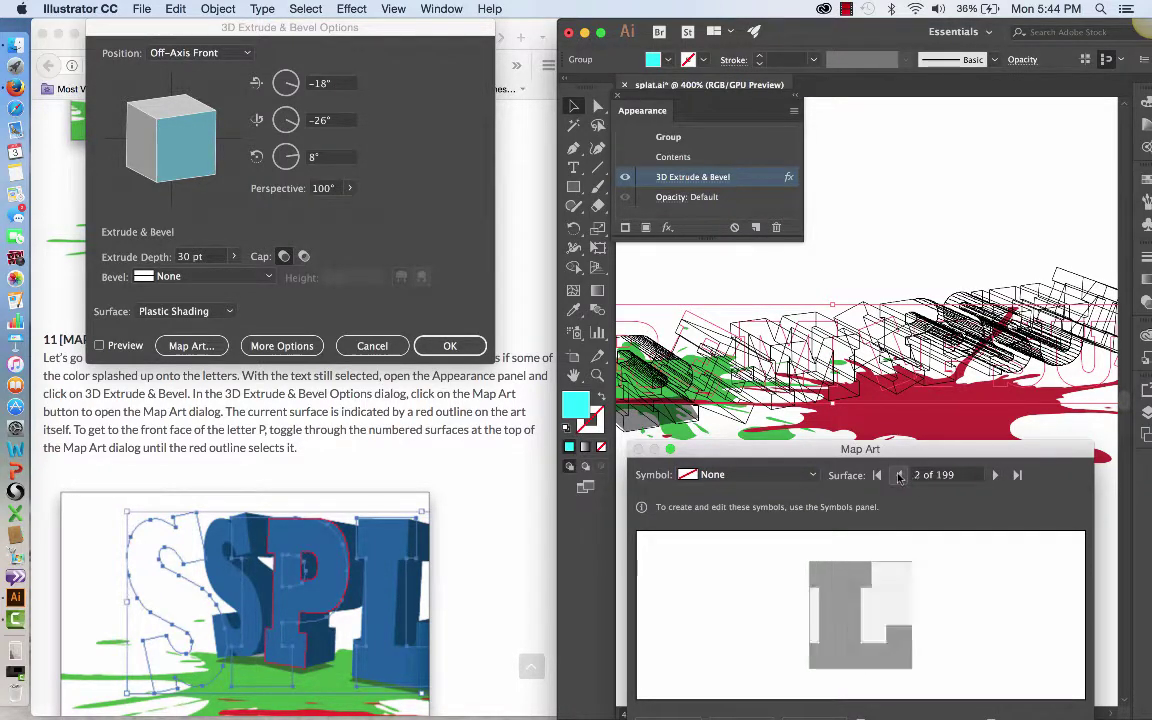
{"action": "left_click", "coordinate": [899, 476]}
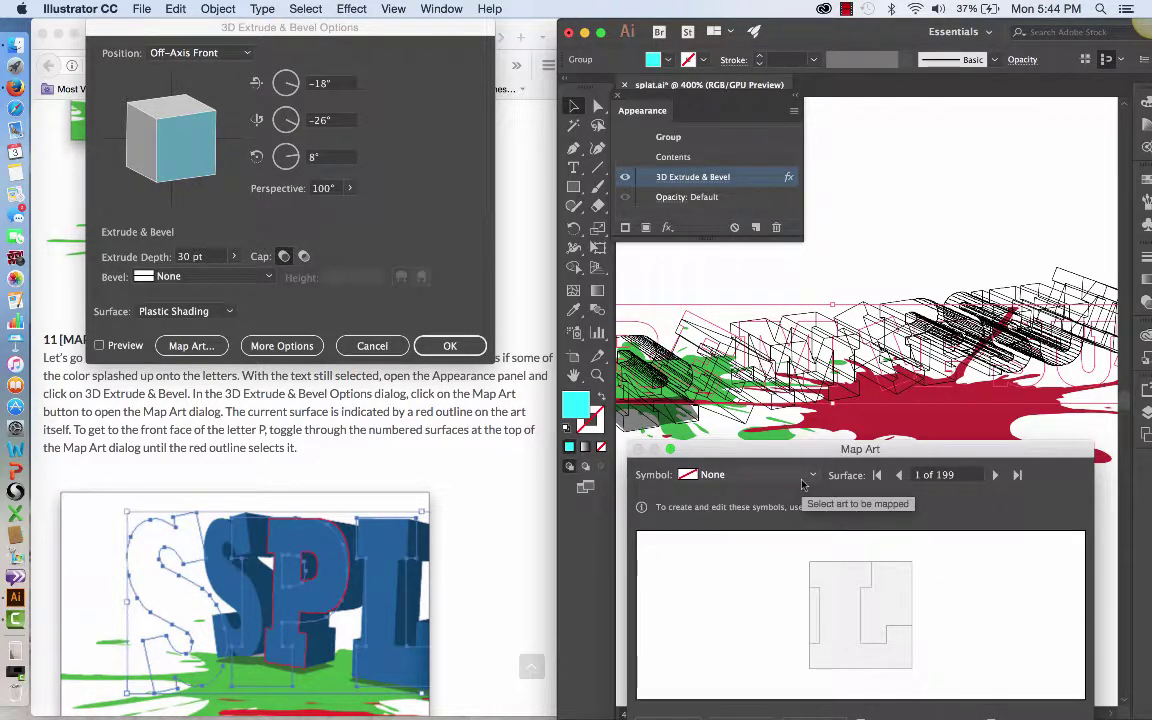
Step: Read tutorial step 12 on adding splat colors and assign Green Symbol to surface 1, the face of the letter L
{"action": "scroll", "coordinate": [545, 600], "scroll_direction": "down", "scroll_amount": 5}
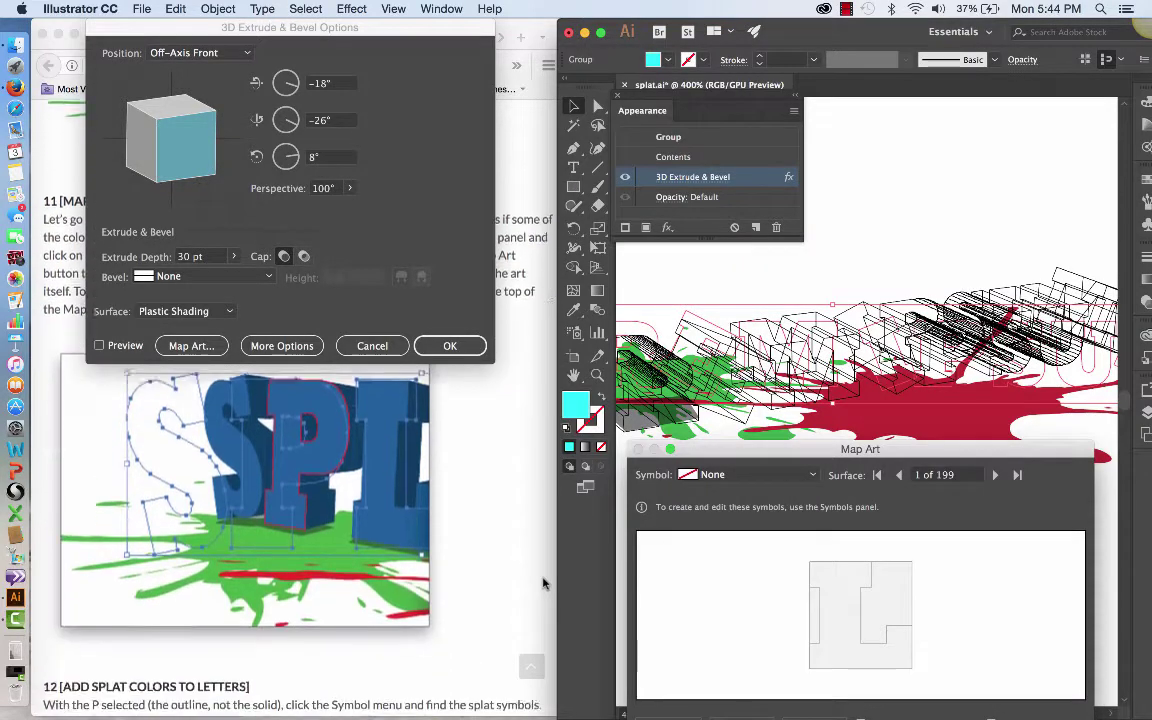
{"action": "scroll", "coordinate": [543, 583], "scroll_direction": "down", "scroll_amount": 3}
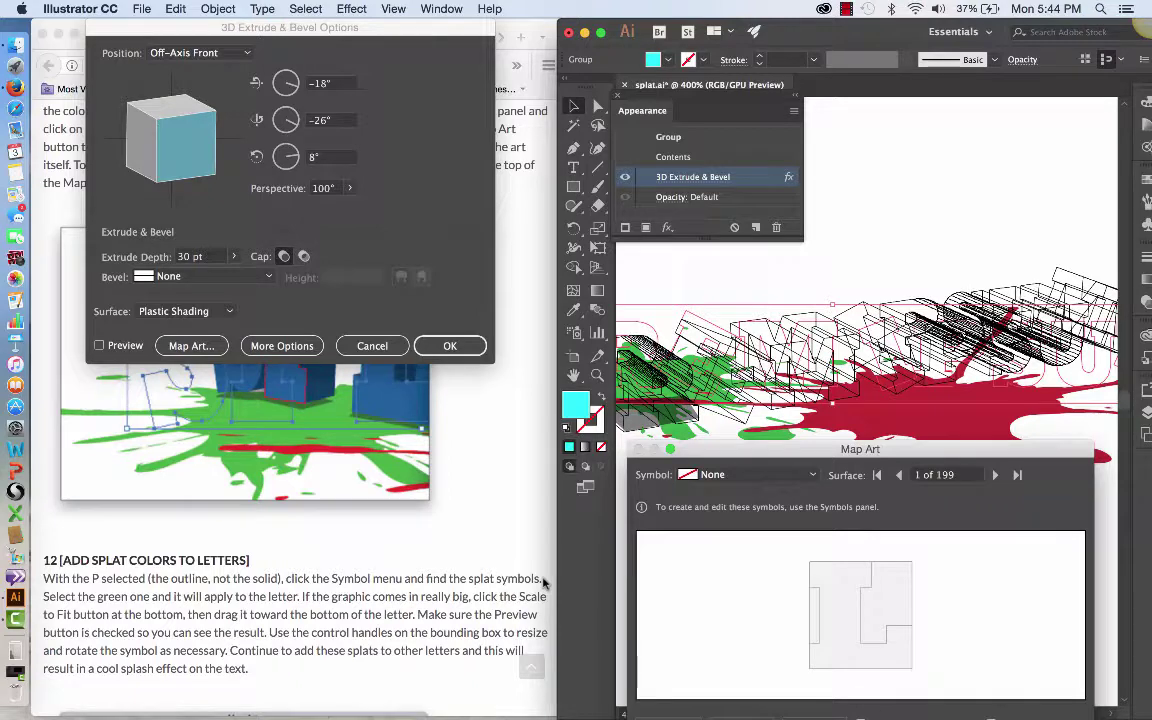
{"action": "scroll", "coordinate": [543, 583], "scroll_direction": "down", "scroll_amount": 1}
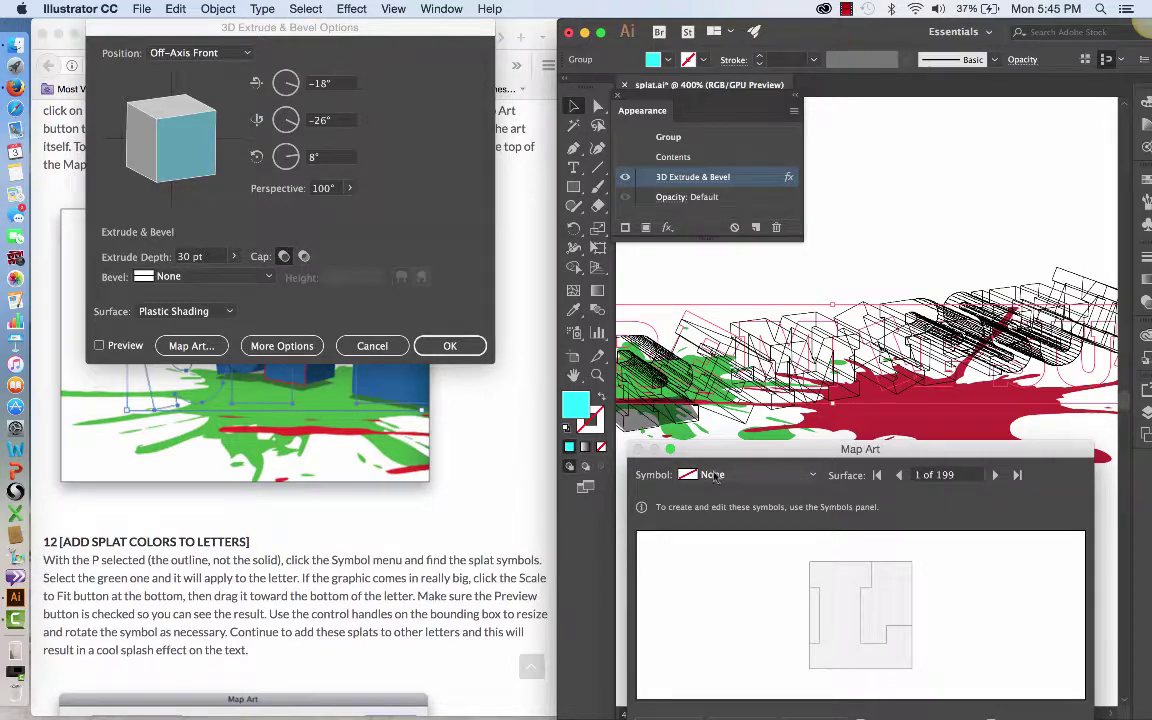
{"action": "left_click", "coordinate": [812, 478]}
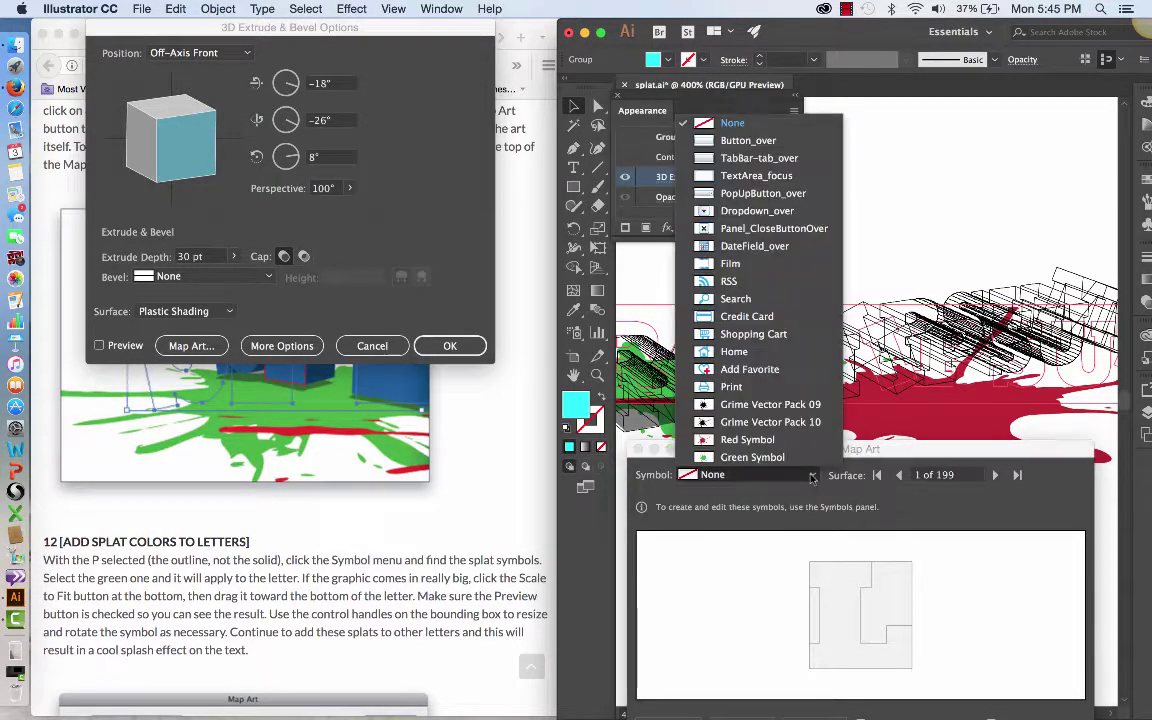
{"action": "left_click", "coordinate": [776, 458]}
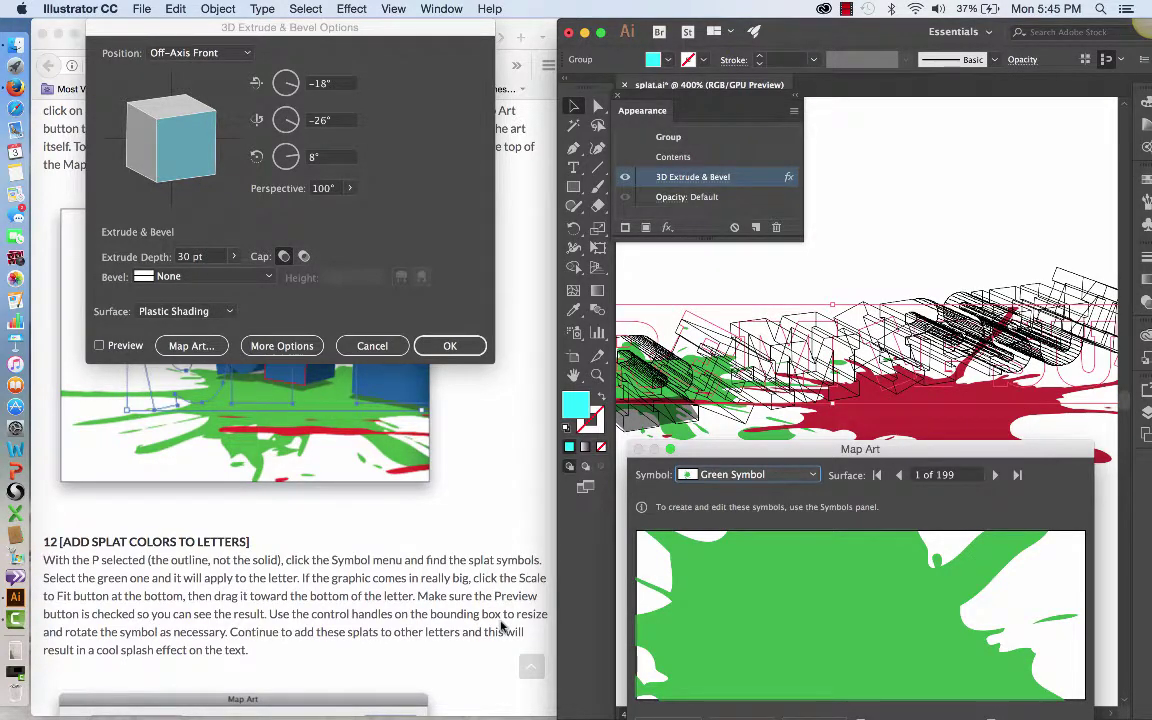
{"action": "scroll", "coordinate": [501, 625], "scroll_direction": "down", "scroll_amount": 5}
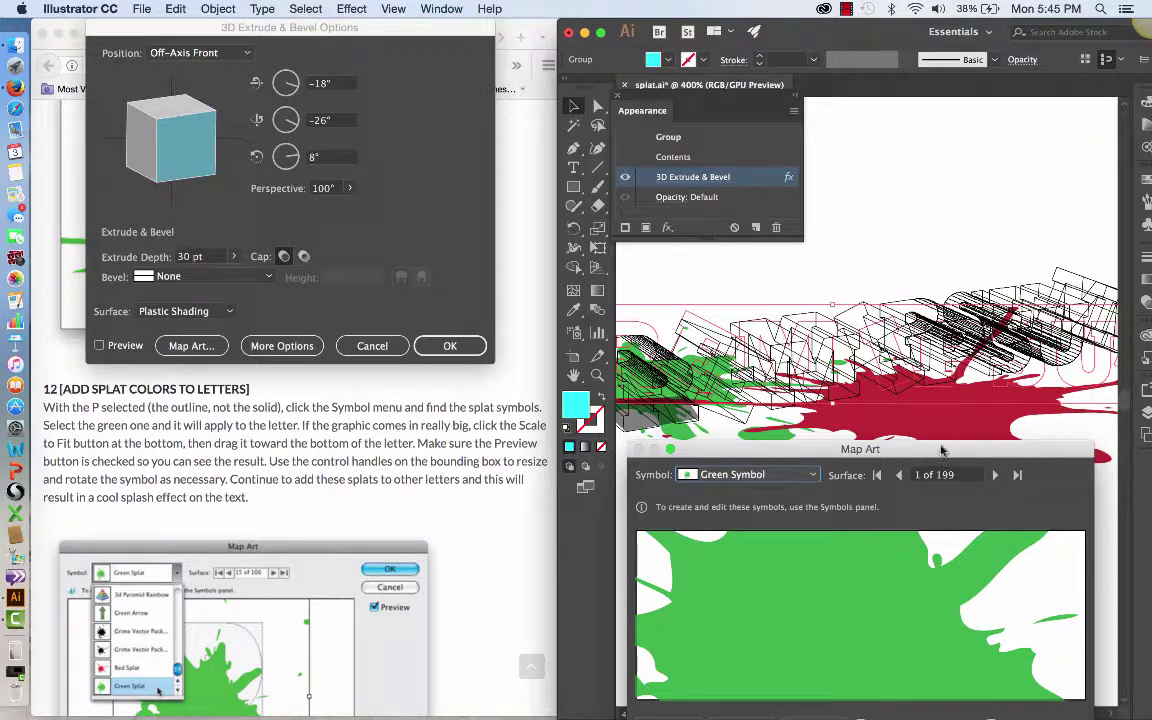
Step: Scale the green splat to fit the L's face, preview it on the letters, and apply the mapped art to the 3D effect
{"action": "left_click_drag", "start_coordinate": [941, 449], "coordinate": [973, 332]}
{"action": "left_click", "coordinate": [700, 608]}
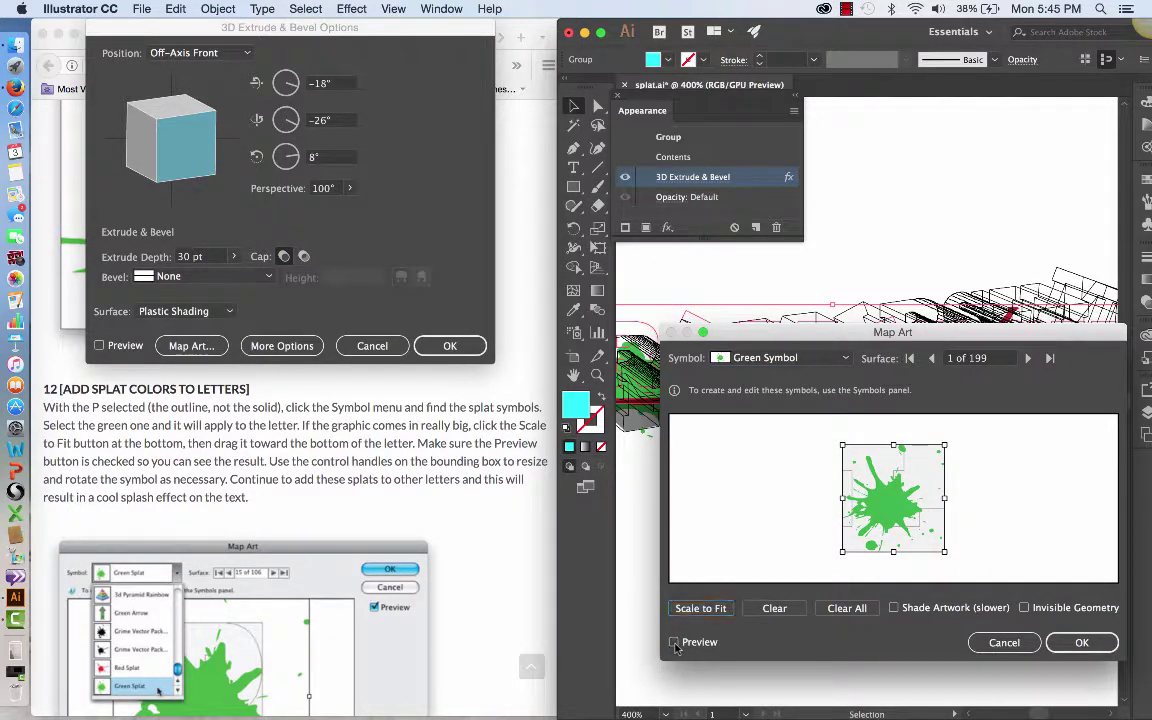
{"action": "left_click", "coordinate": [674, 642]}
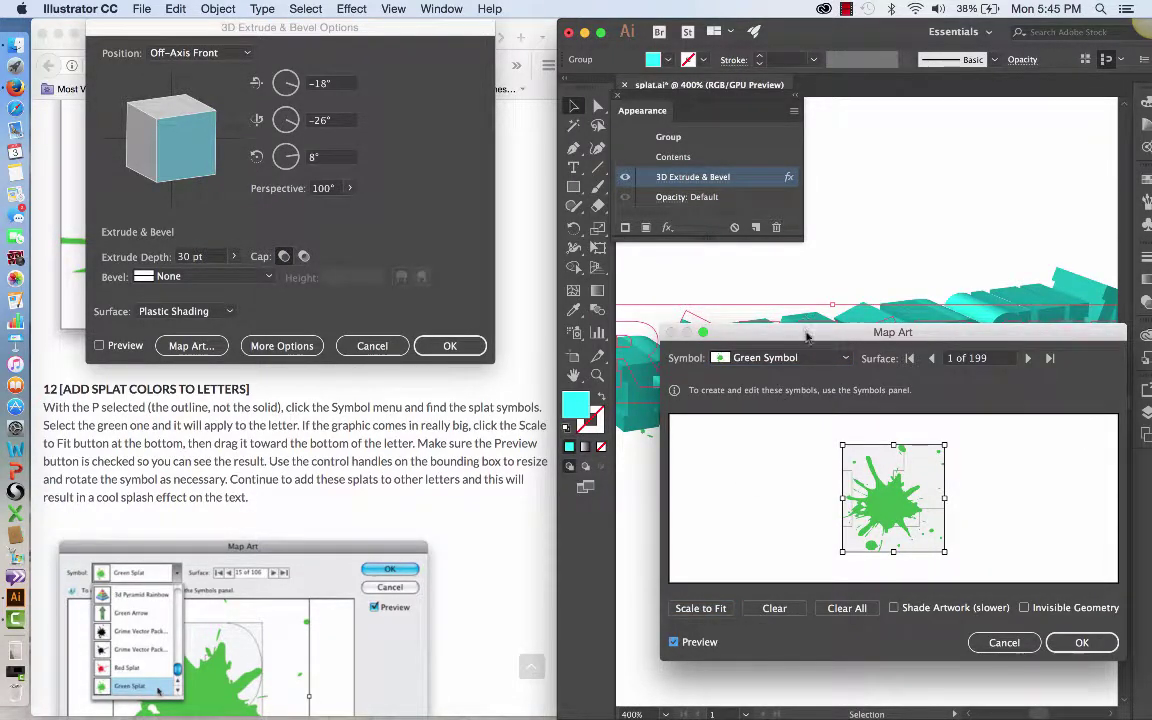
{"action": "left_click_drag", "start_coordinate": [808, 338], "coordinate": [812, 275]}
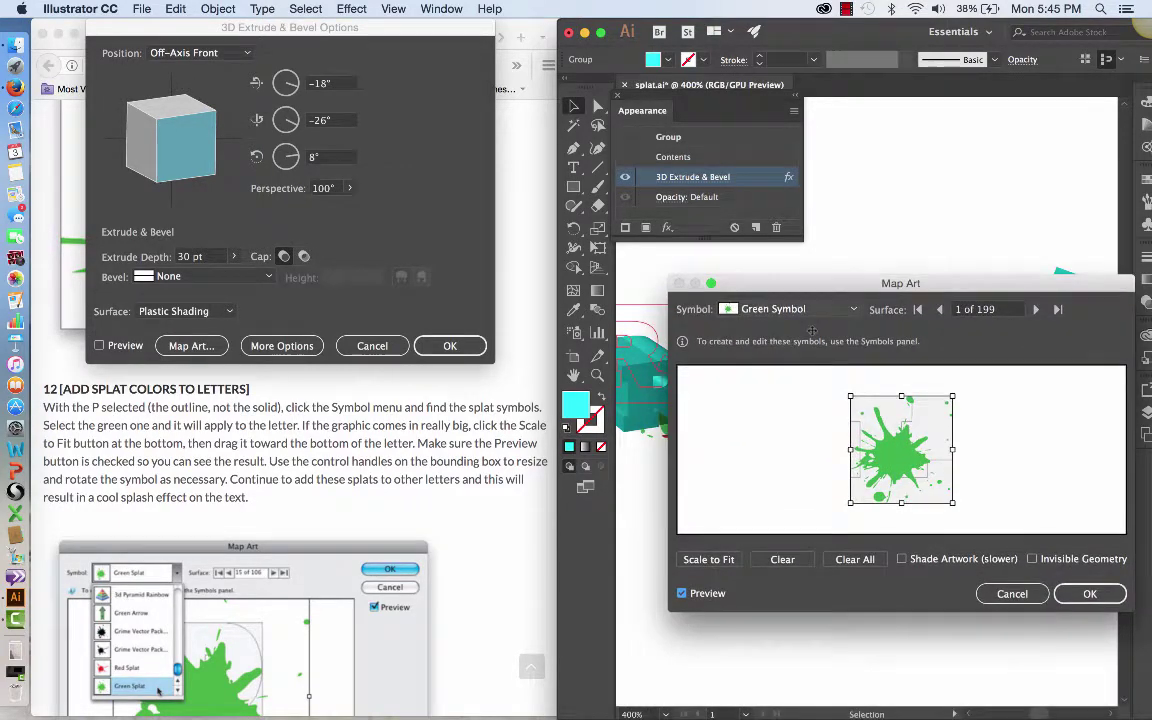
{"action": "left_click", "coordinate": [1090, 591]}
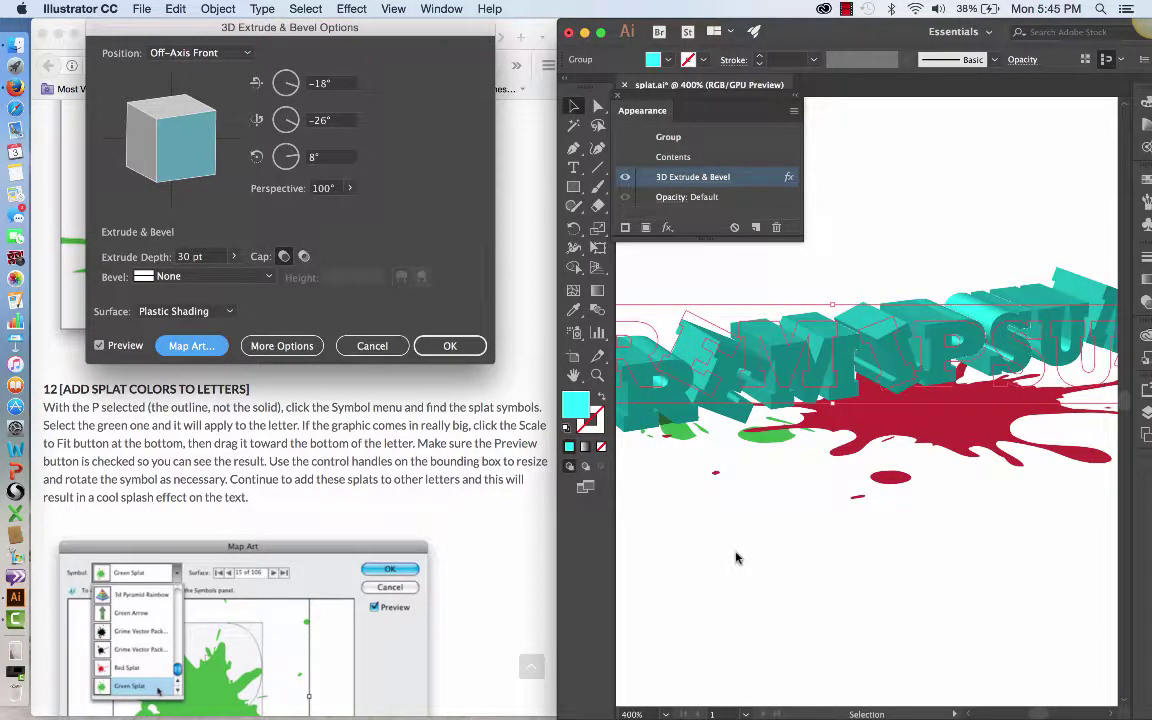
{"action": "left_click", "coordinate": [447, 344]}
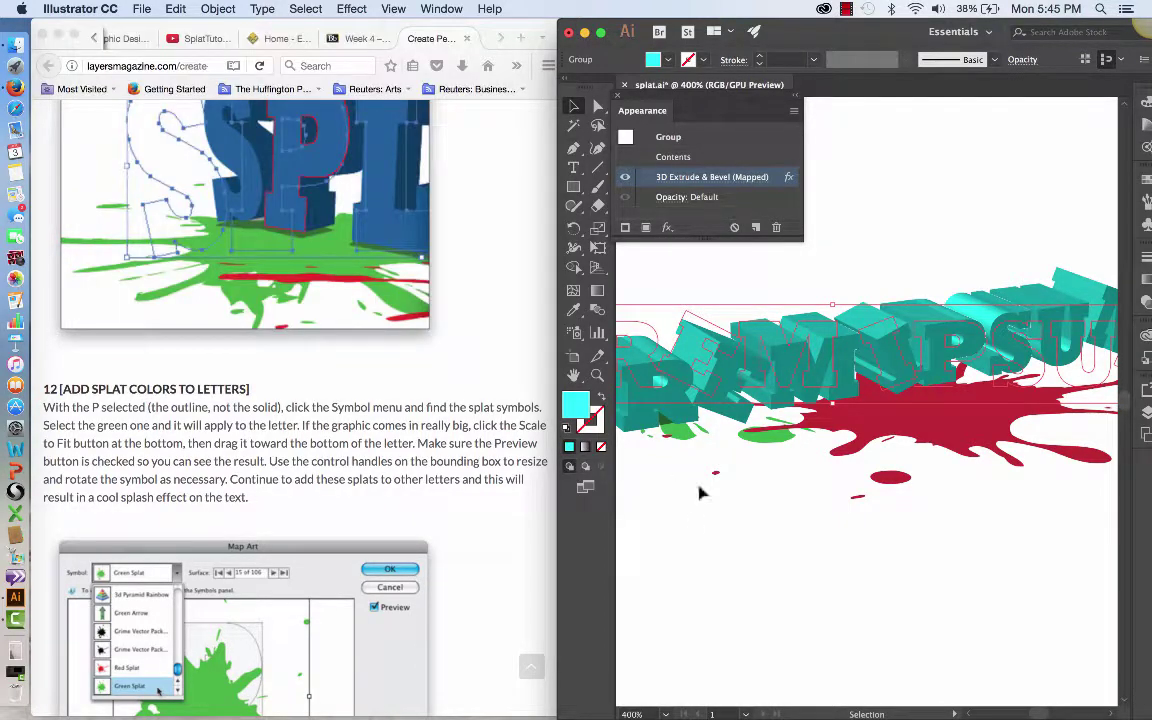
Step: Reopen Map Art for the letter group's 3D Extrude & Bevel effect and go through the surfaces to surface 17 on the letter O
{"action": "scroll", "coordinate": [700, 492], "scroll_direction": "left", "scroll_amount": 5}
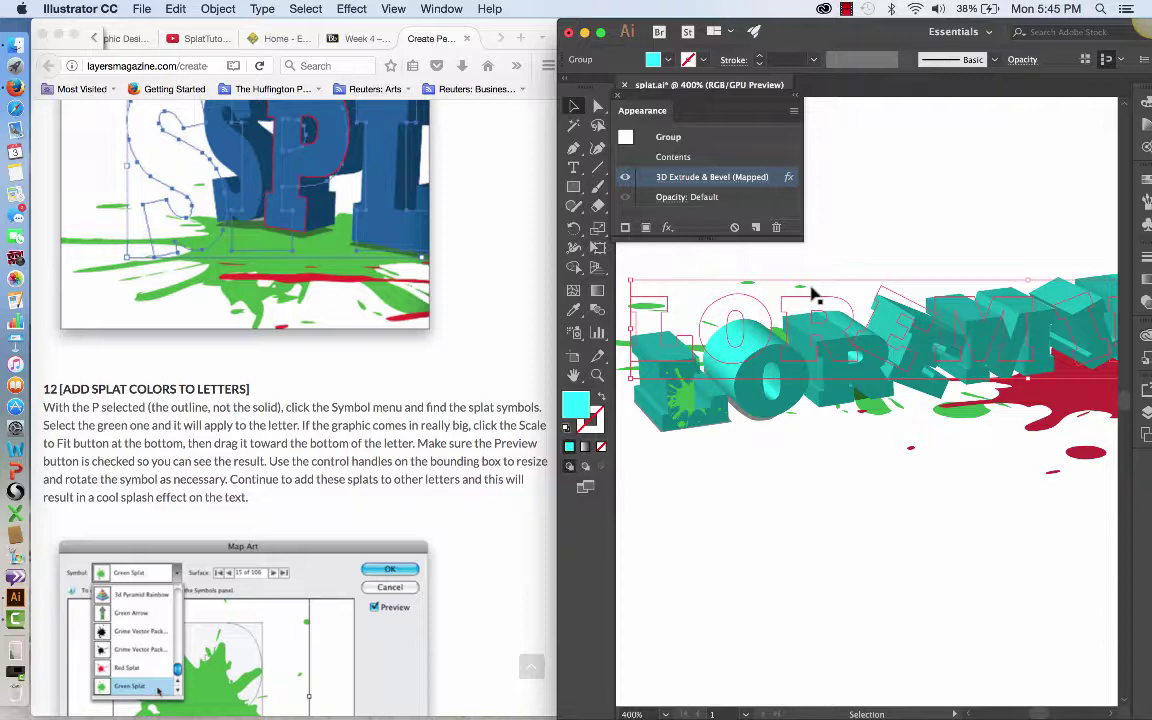
{"action": "left_click", "coordinate": [689, 180]}
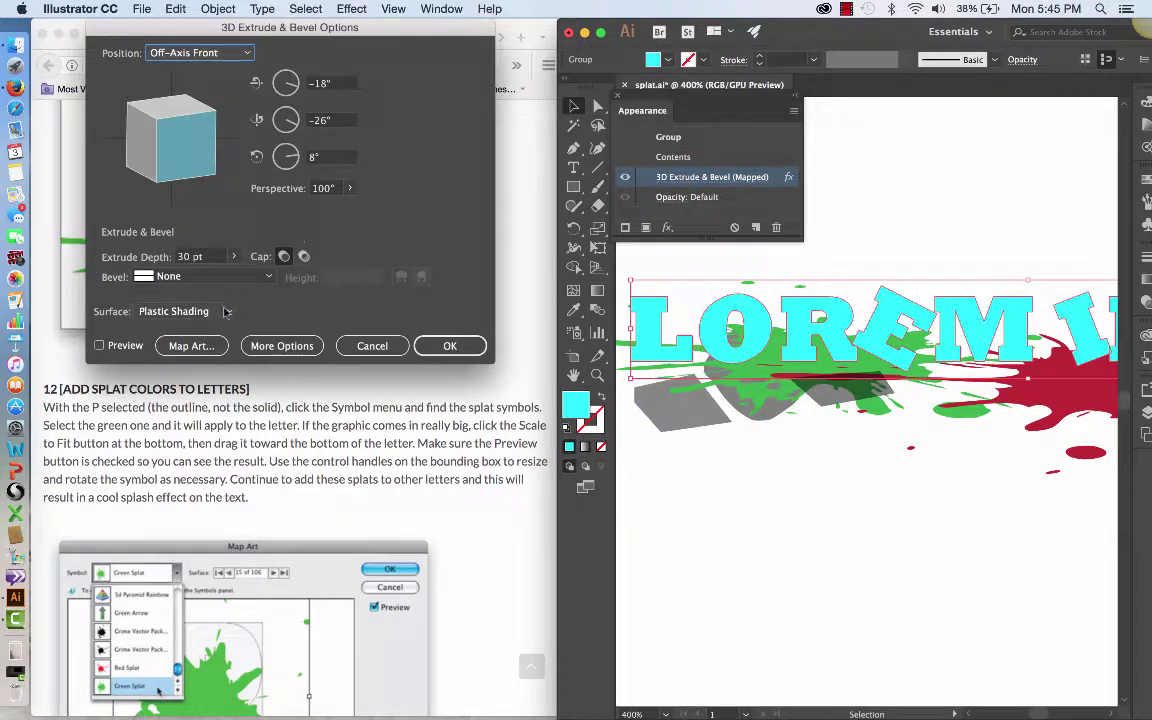
{"action": "left_click", "coordinate": [192, 346]}
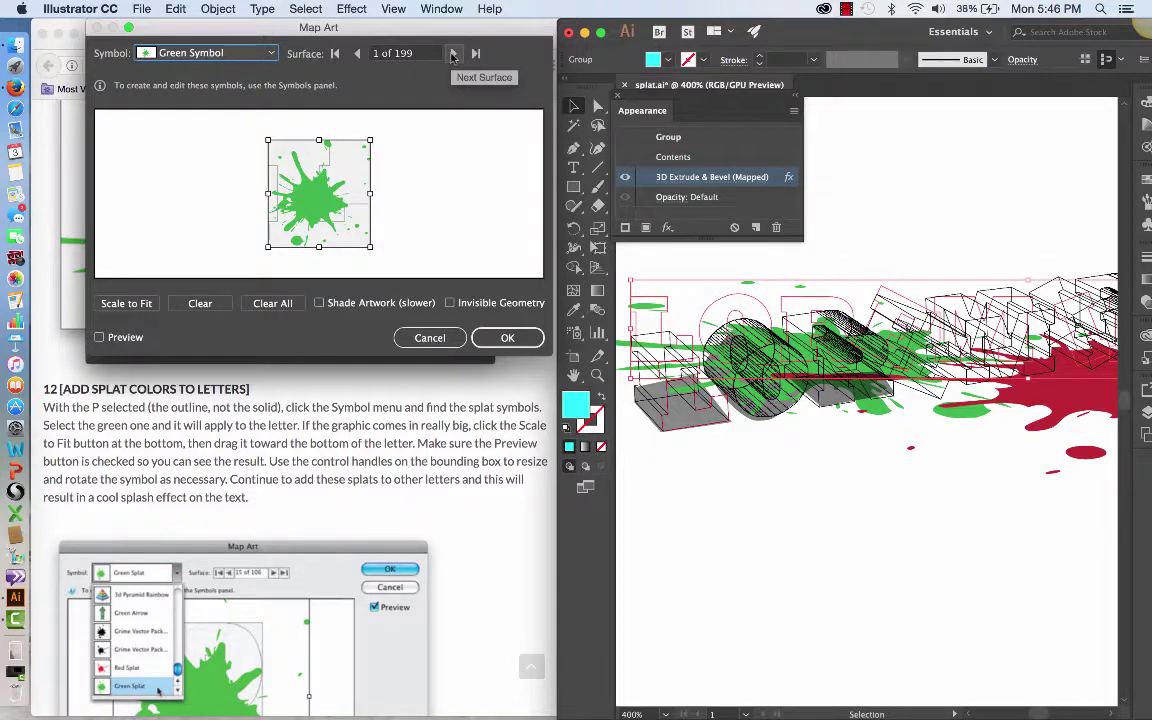
{"action": "left_click", "coordinate": [452, 54]}
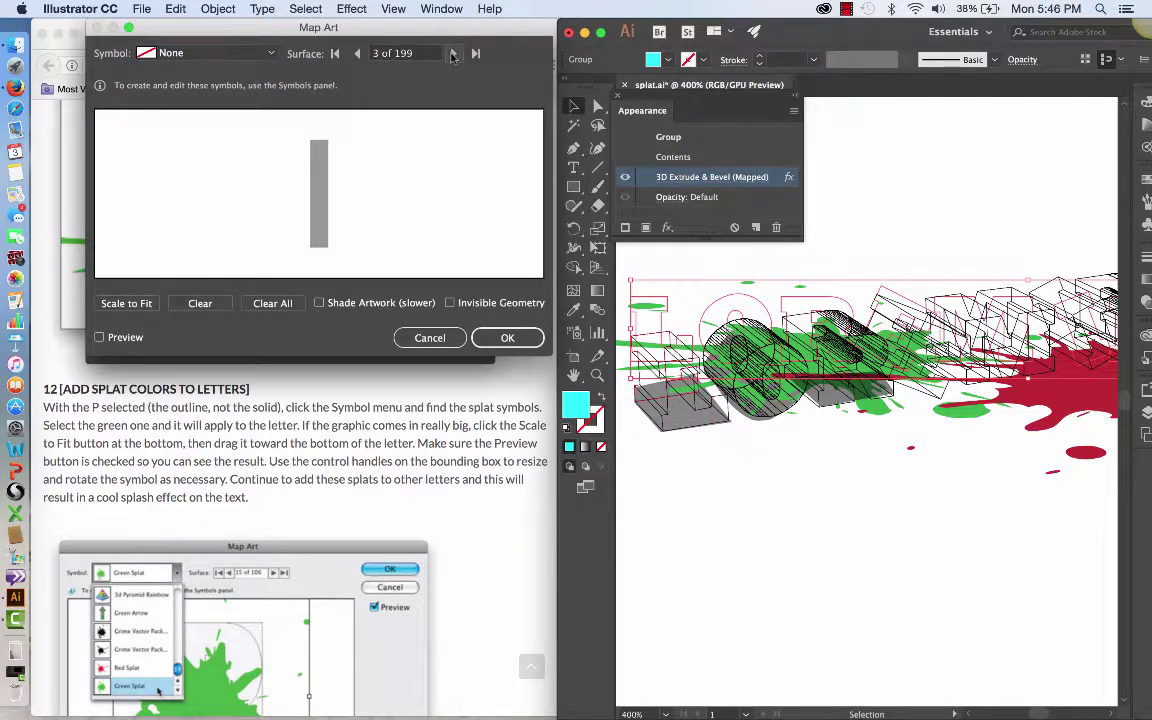
{"action": "left_click", "coordinate": [453, 53]}
{"action": "left_click", "coordinate": [453, 53]}
{"action": "left_click", "coordinate": [453, 53]}
{"action": "left_click", "coordinate": [453, 53]}
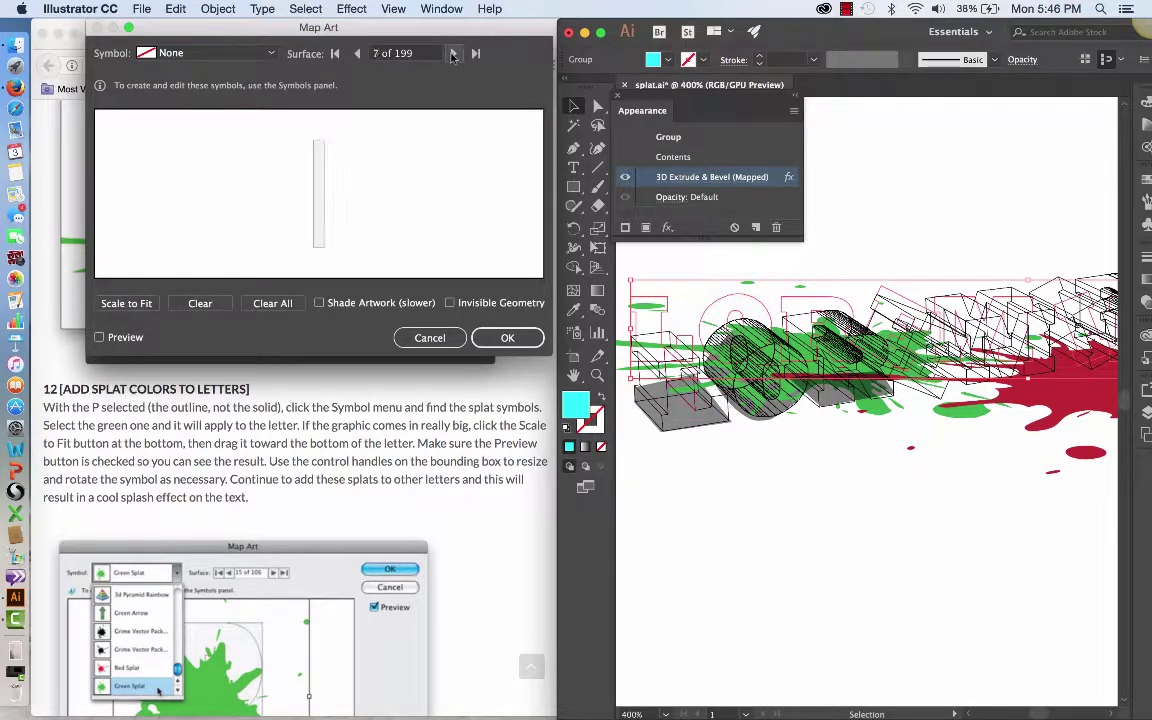
{"action": "left_click", "coordinate": [453, 53]}
{"action": "left_click", "coordinate": [453, 53]}
{"action": "left_click", "coordinate": [453, 53]}
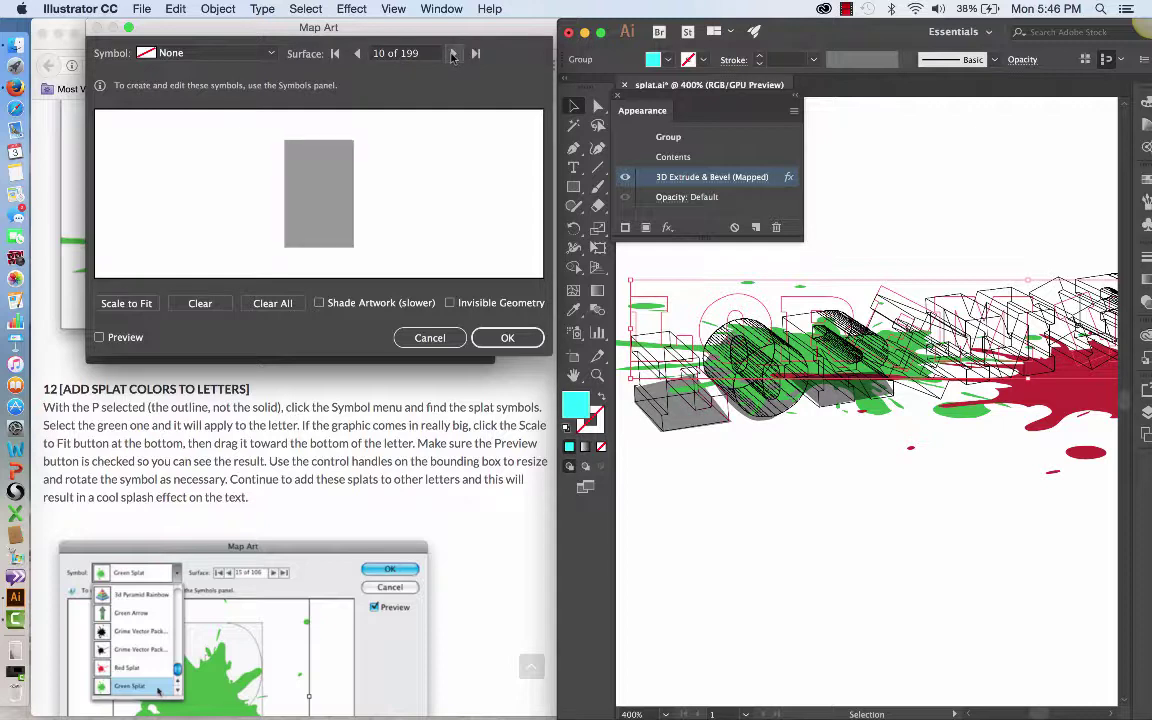
{"action": "left_click", "coordinate": [453, 53]}
{"action": "left_click", "coordinate": [453, 53]}
{"action": "left_click", "coordinate": [453, 53]}
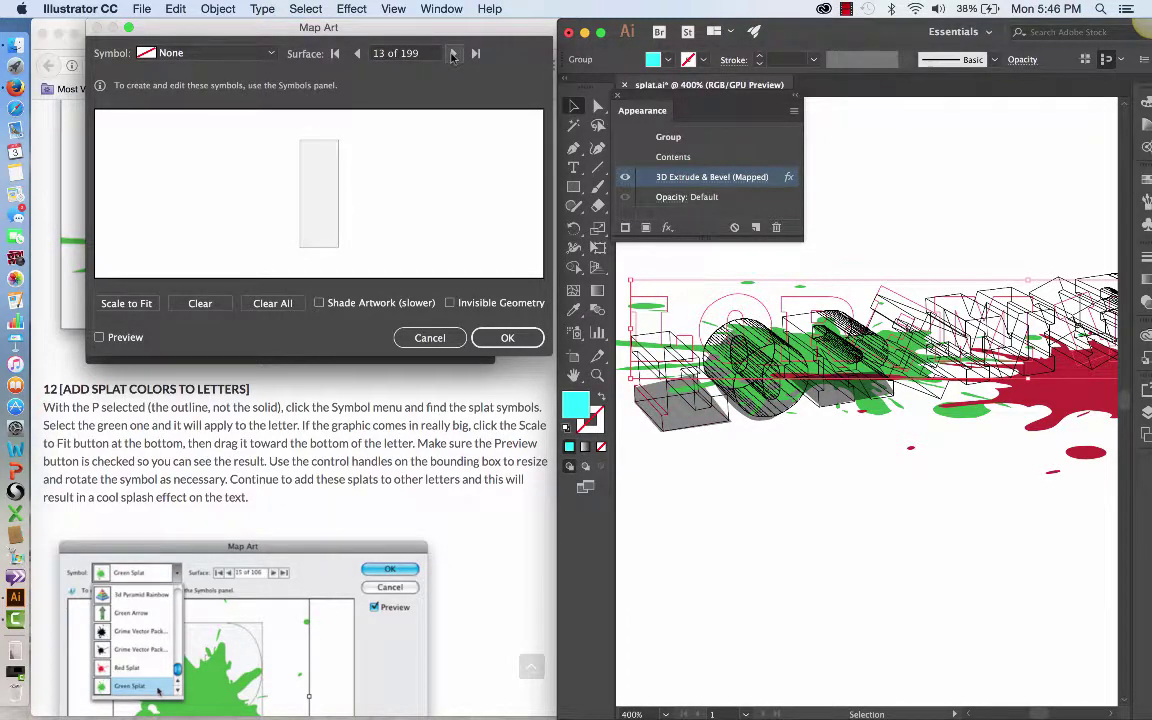
{"action": "left_click", "coordinate": [453, 53]}
{"action": "left_click", "coordinate": [453, 53]}
{"action": "left_click", "coordinate": [453, 53]}
{"action": "left_click", "coordinate": [453, 53]}
{"action": "left_click", "coordinate": [453, 53]}
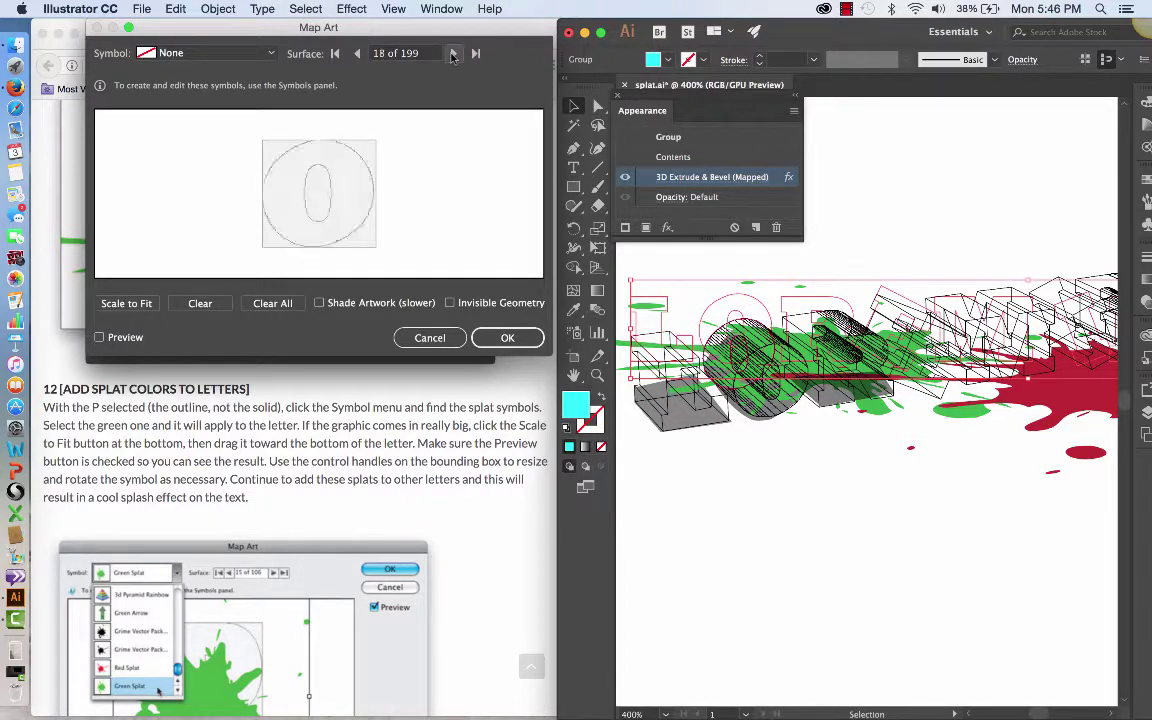
{"action": "left_click", "coordinate": [357, 55]}
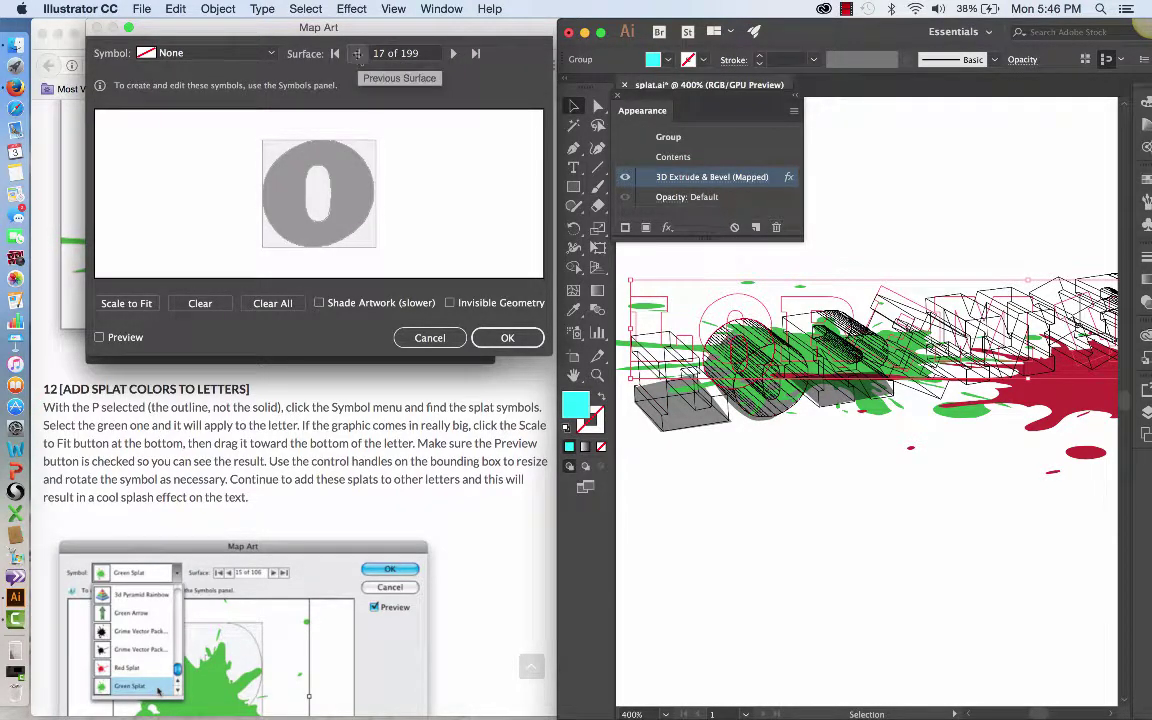
Step: With the preview on, map Green Symbol onto surface 17 of the O, scale it to fit, and apply the effect
{"action": "left_click", "coordinate": [99, 338]}
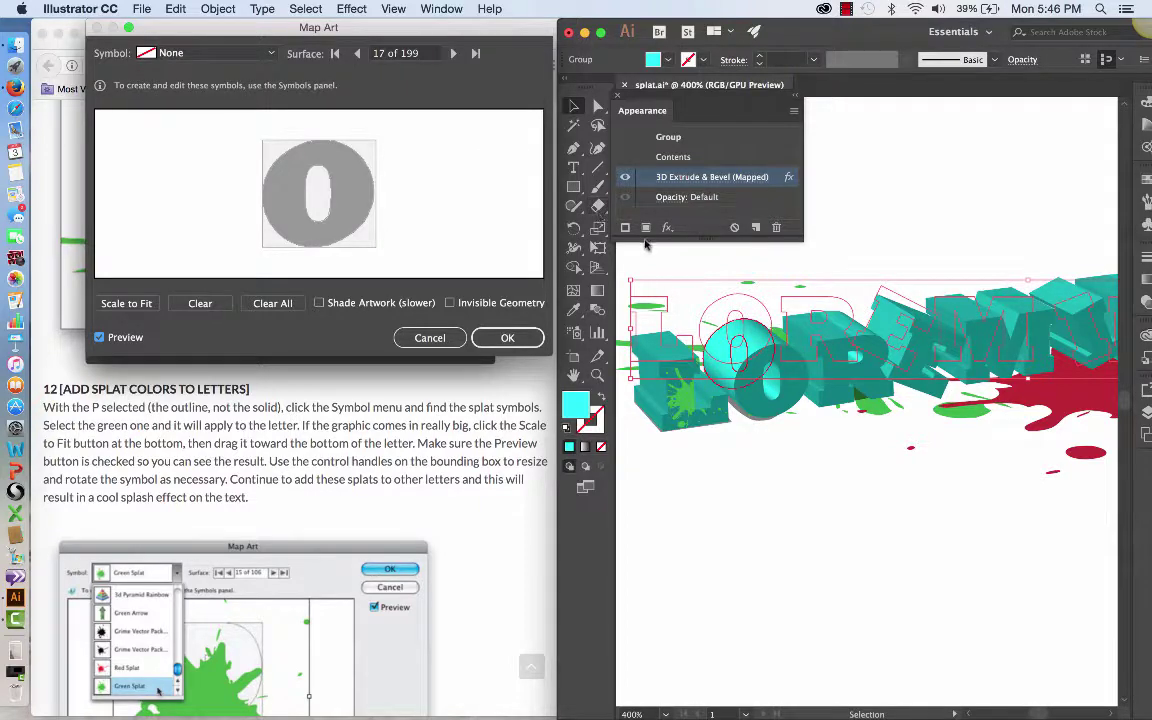
{"action": "left_click", "coordinate": [272, 53]}
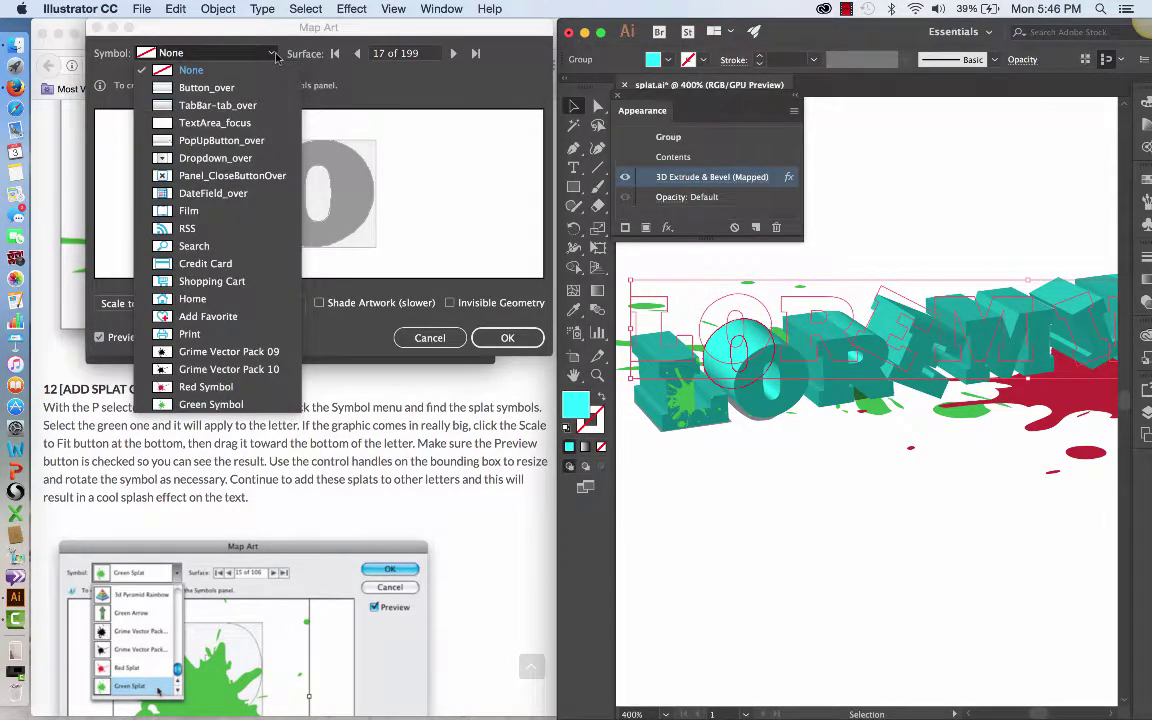
{"action": "left_click", "coordinate": [222, 406]}
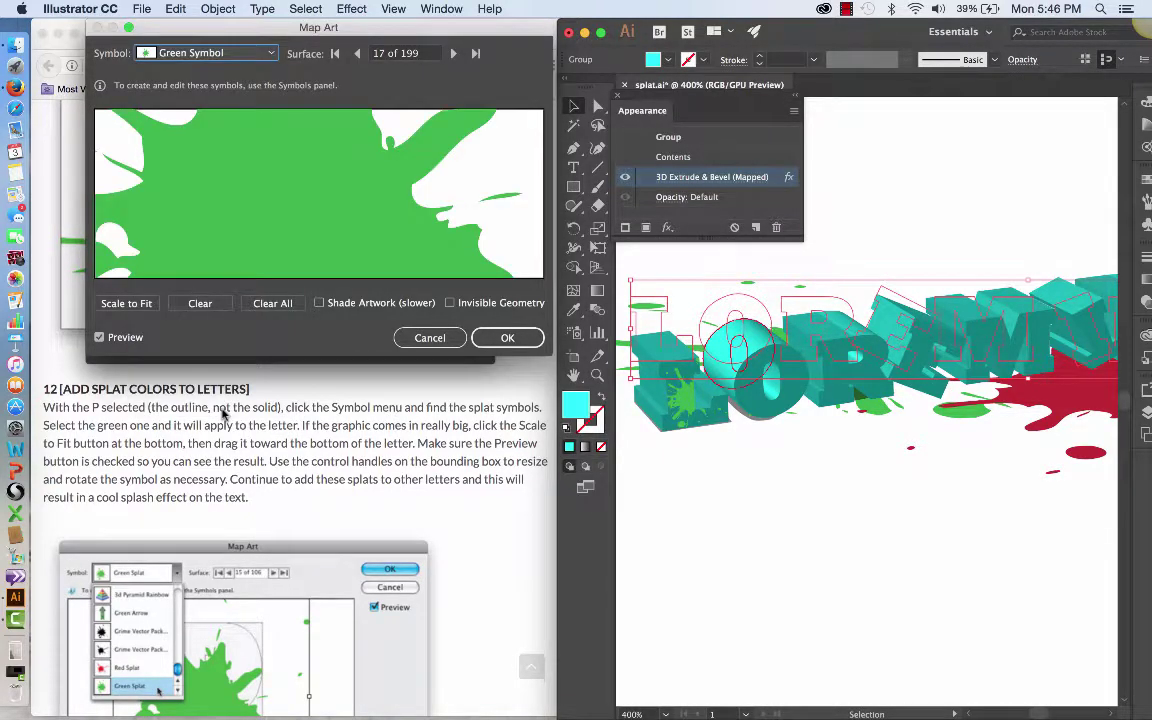
{"action": "left_click", "coordinate": [128, 303]}
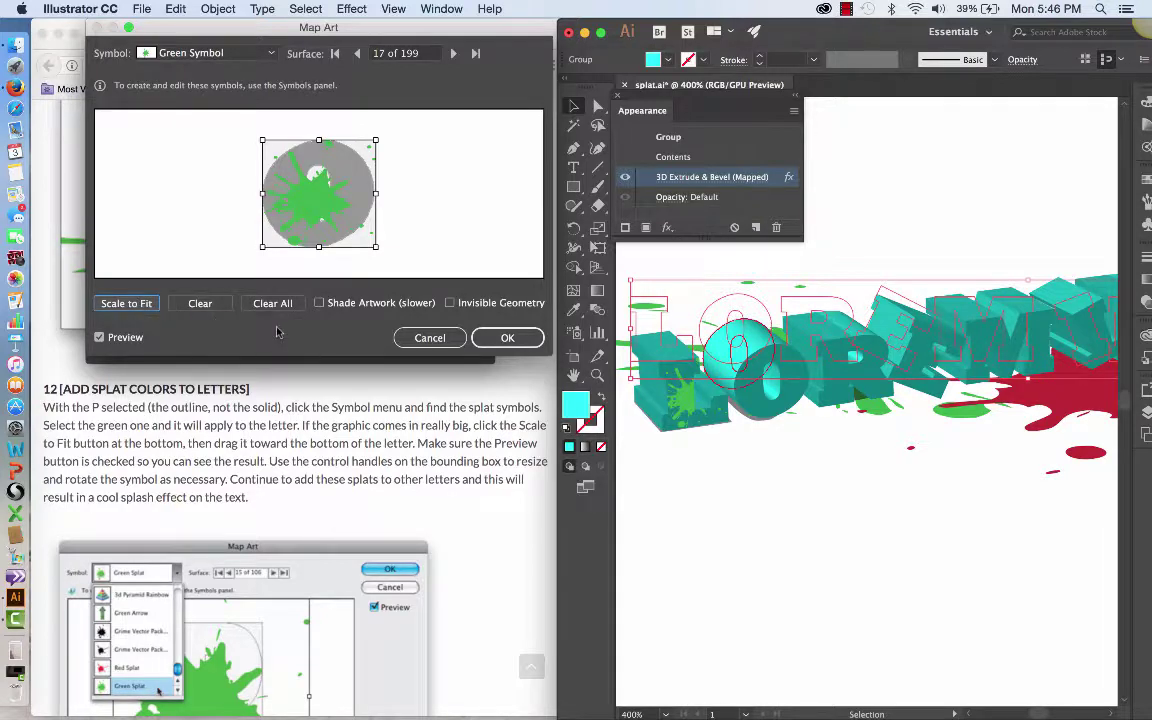
{"action": "left_click", "coordinate": [510, 337]}
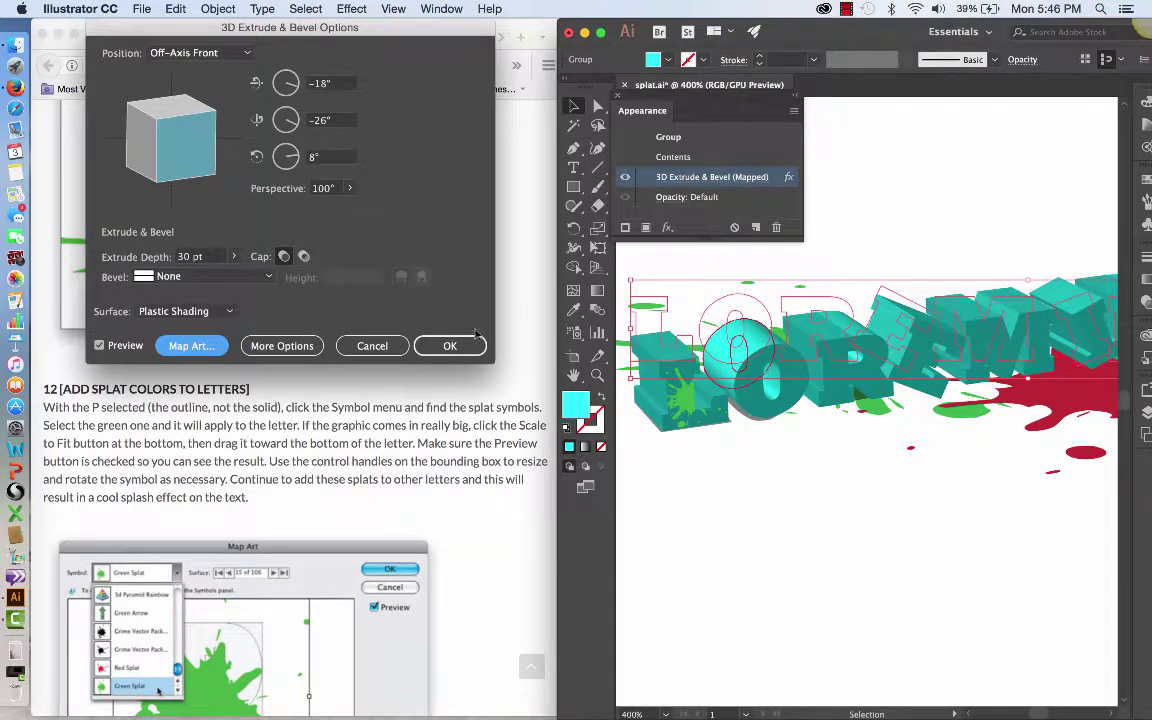
{"action": "left_click", "coordinate": [450, 345]}
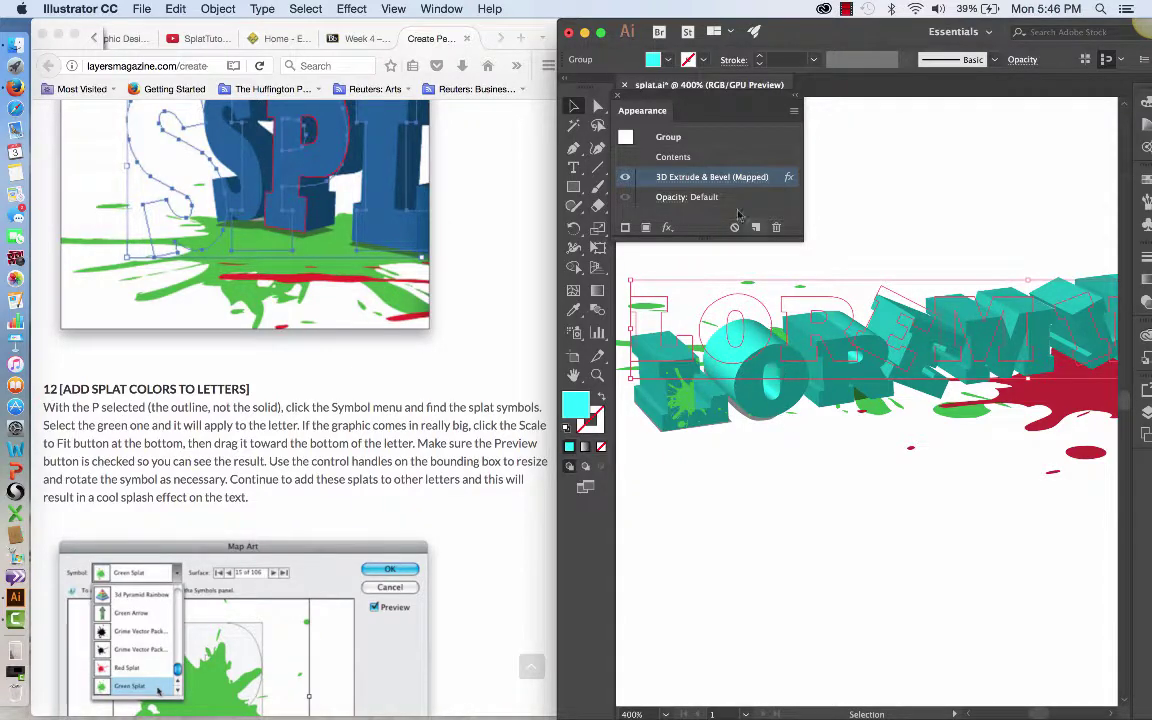
Step: Review the mapped art on the letter surfaces from surface 1 through surface 17, and leave Map Art without changes
{"action": "left_click", "coordinate": [739, 178]}
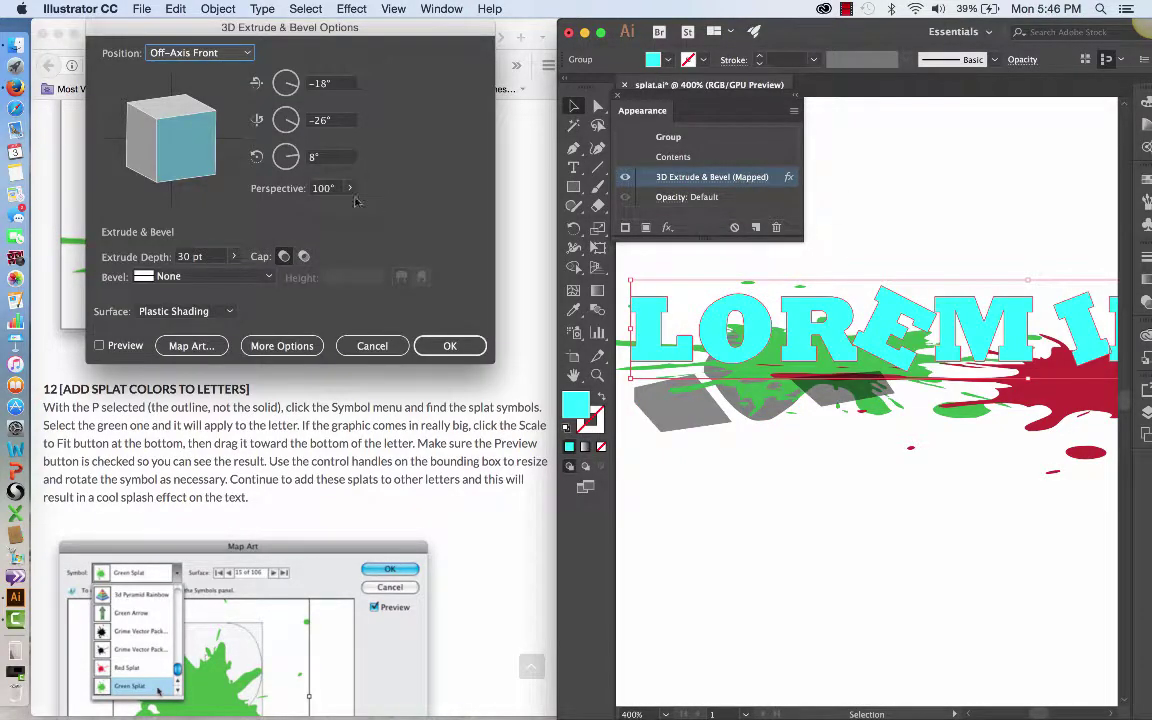
{"action": "left_click", "coordinate": [190, 345]}
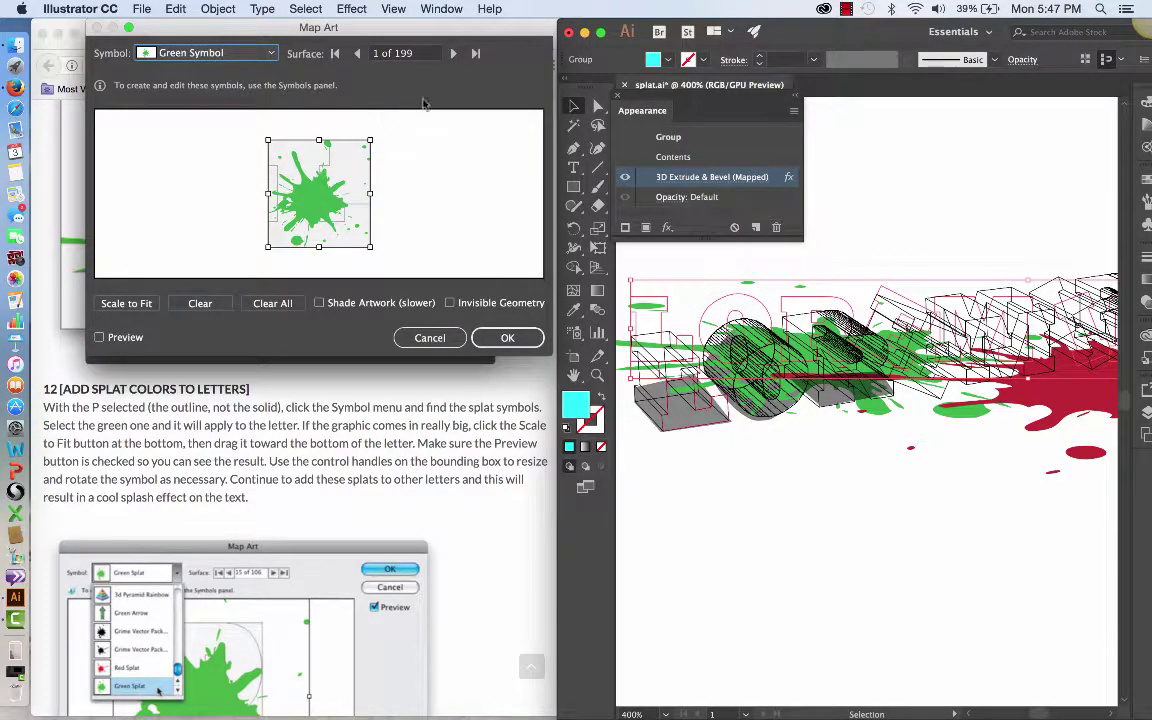
{"action": "left_click", "coordinate": [453, 54]}
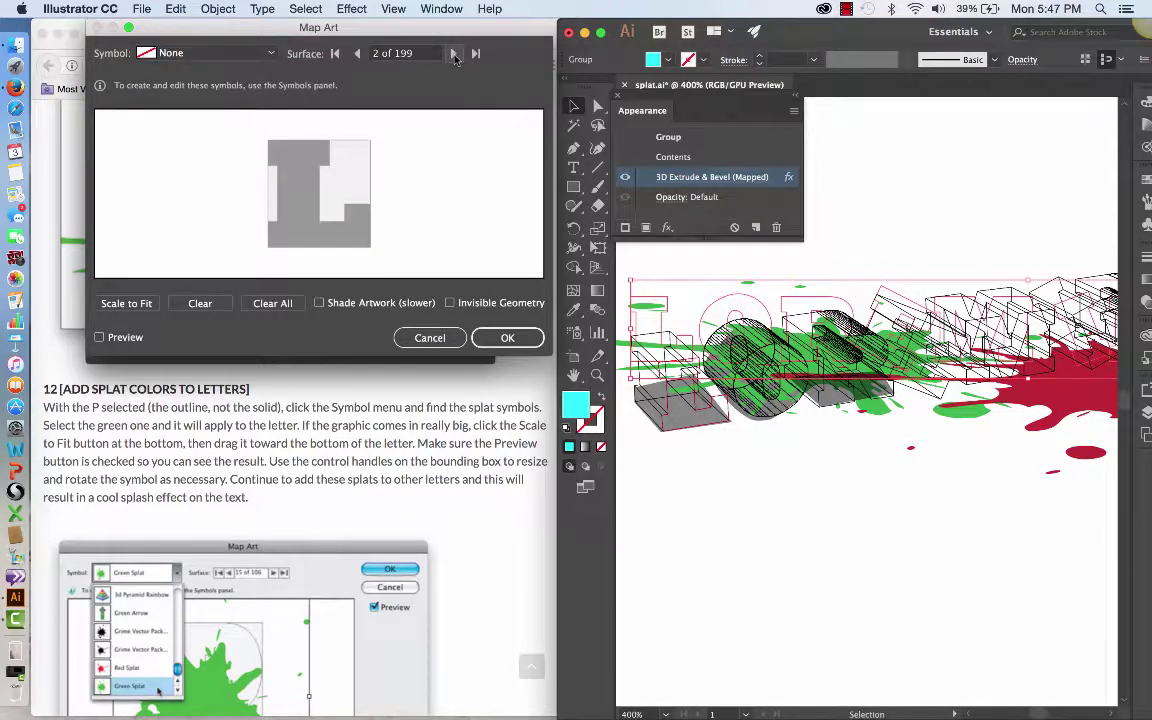
{"action": "left_click", "coordinate": [453, 54]}
{"action": "left_click", "coordinate": [453, 54]}
{"action": "left_click", "coordinate": [453, 54]}
{"action": "left_click", "coordinate": [453, 54]}
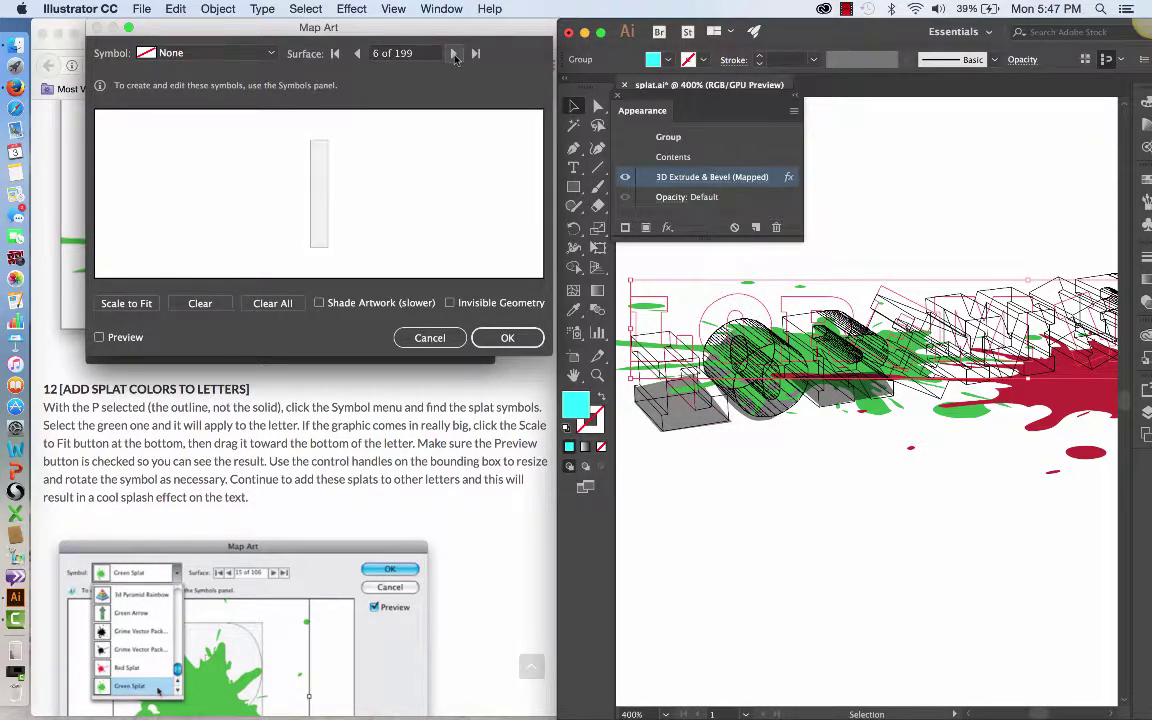
{"action": "left_click", "coordinate": [453, 54]}
{"action": "left_click", "coordinate": [453, 54]}
{"action": "left_click", "coordinate": [453, 54]}
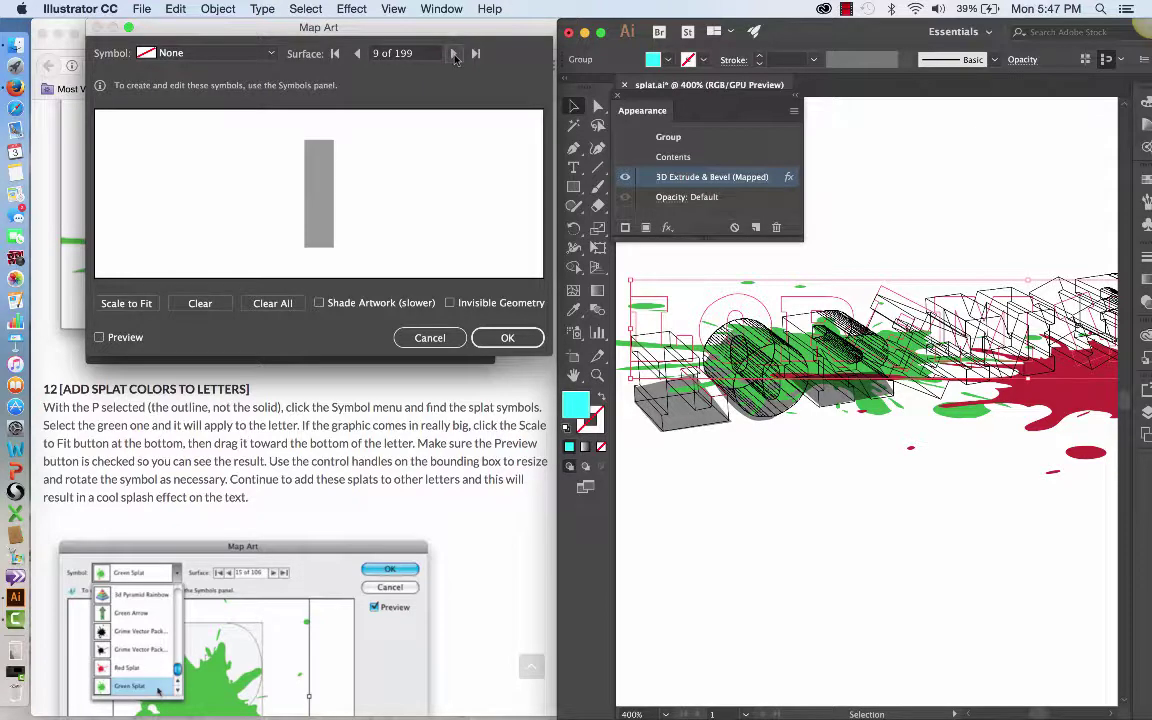
{"action": "left_click", "coordinate": [453, 54]}
{"action": "left_click", "coordinate": [453, 54]}
{"action": "left_click", "coordinate": [453, 54]}
{"action": "left_click", "coordinate": [453, 54]}
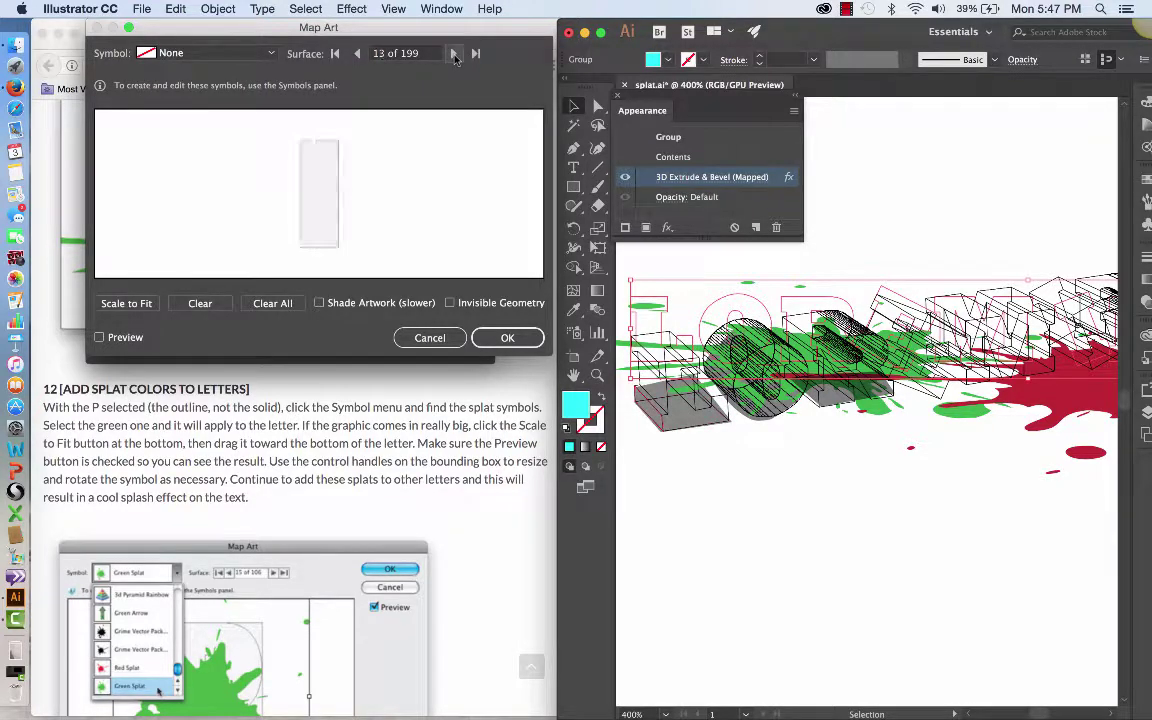
{"action": "left_click", "coordinate": [453, 54]}
{"action": "left_click", "coordinate": [453, 54]}
{"action": "left_click", "coordinate": [453, 54]}
{"action": "left_click", "coordinate": [453, 54]}
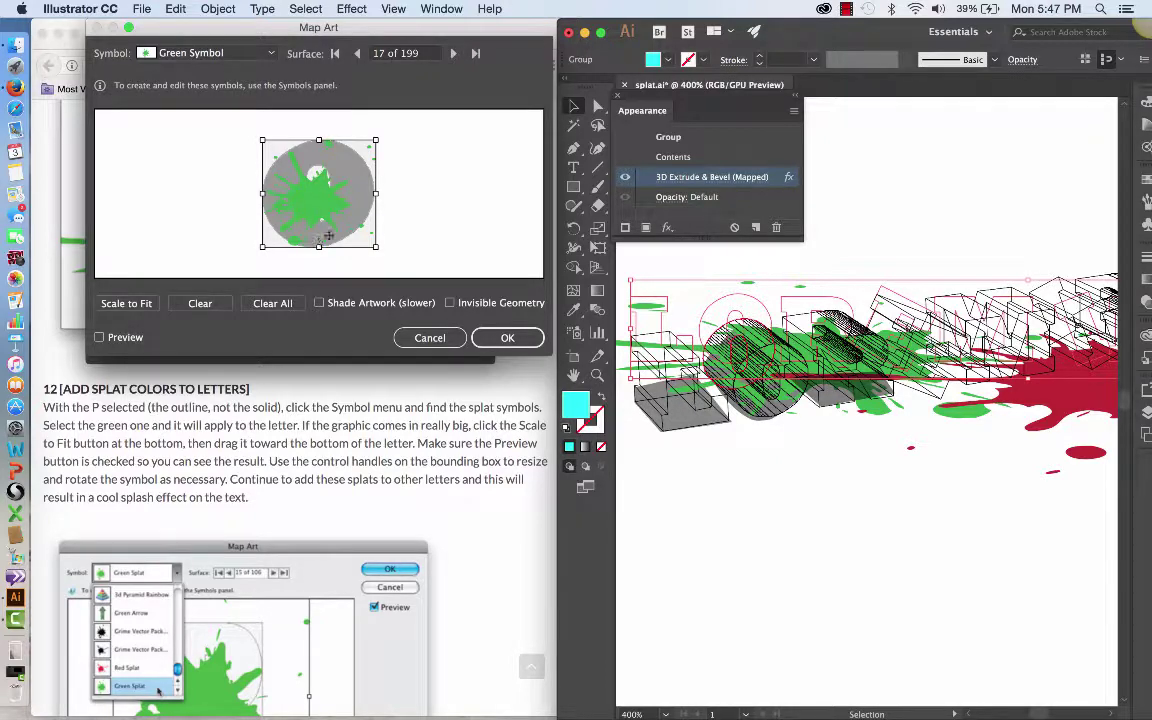
{"action": "left_click", "coordinate": [429, 337]}
Step: Reopen Map Art for the letters, go to surface 17 on the O, and set its symbol to None
{"action": "left_click", "coordinate": [191, 345]}
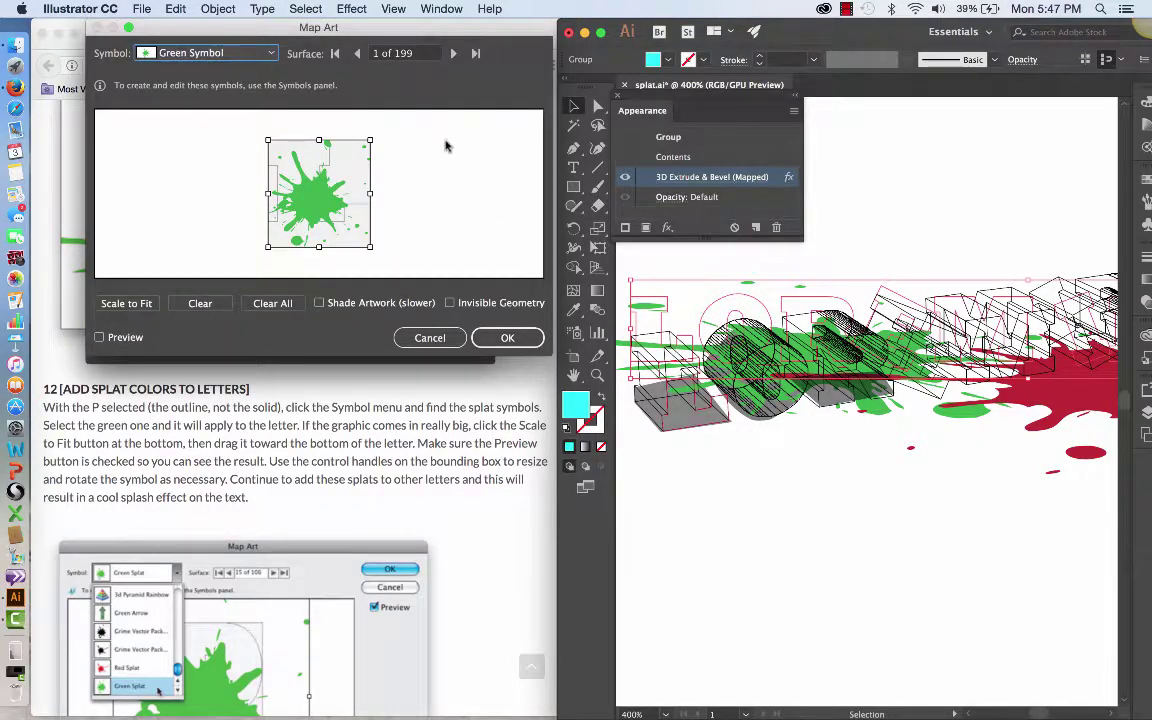
{"action": "left_click", "coordinate": [453, 54]}
{"action": "left_click", "coordinate": [453, 54]}
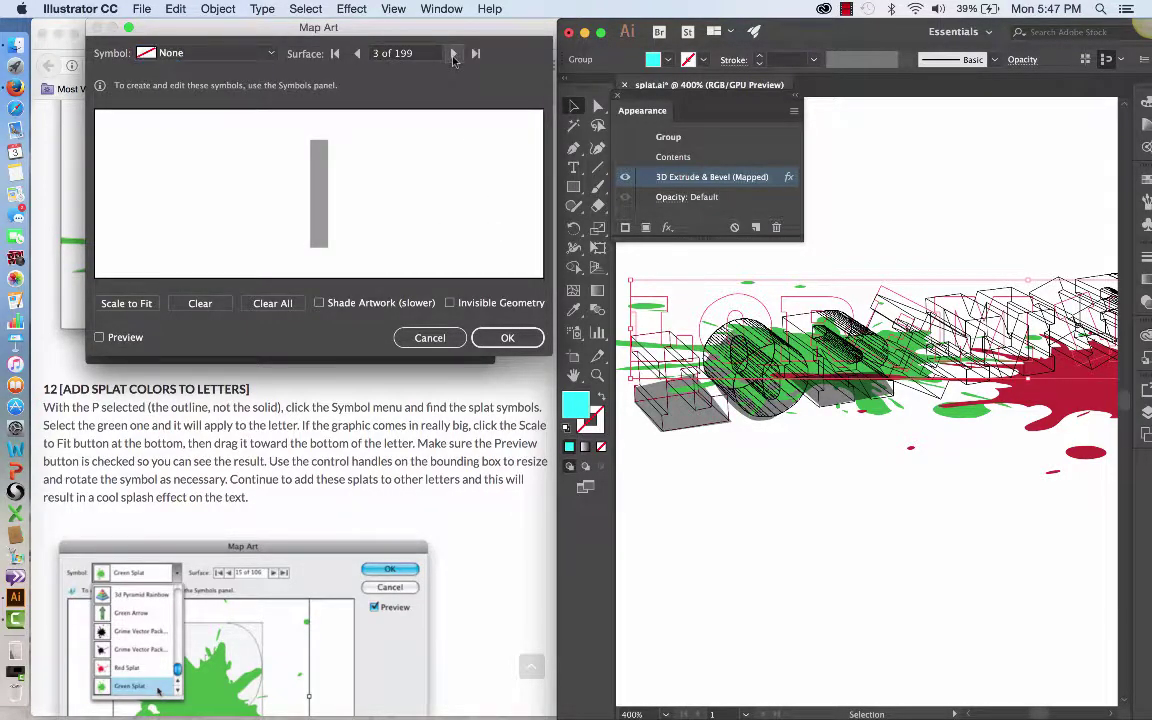
{"action": "left_click", "coordinate": [453, 54]}
{"action": "left_click", "coordinate": [453, 54]}
{"action": "left_click", "coordinate": [453, 54]}
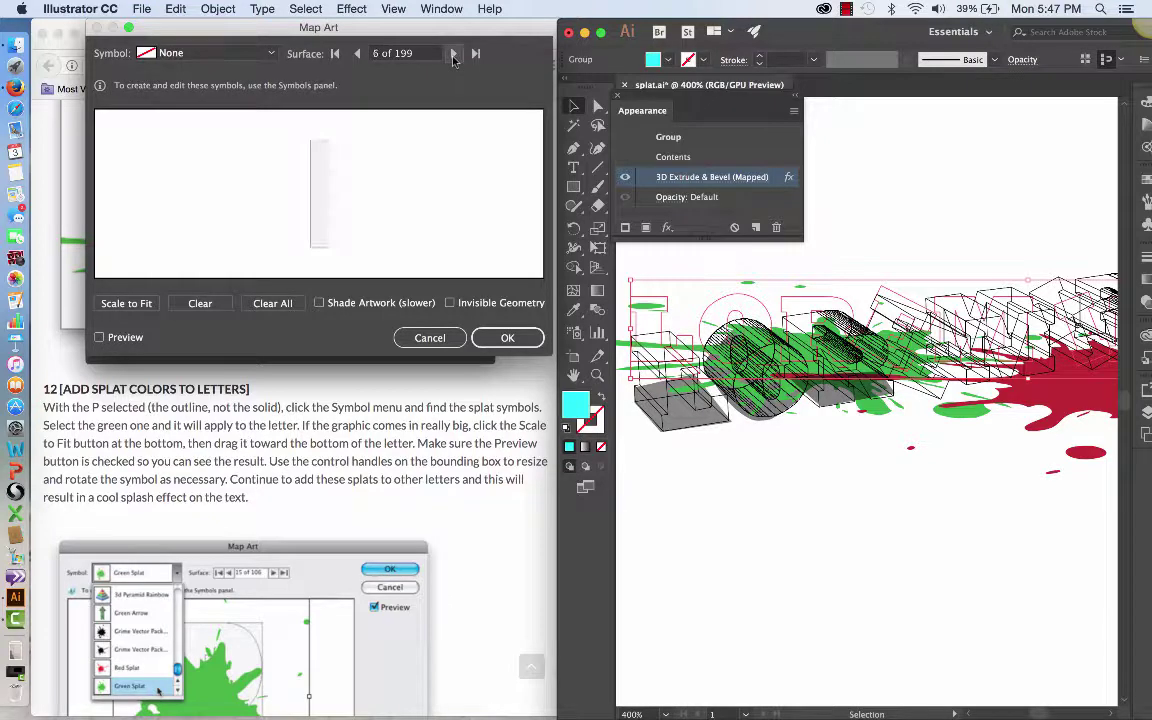
{"action": "left_click", "coordinate": [453, 54]}
{"action": "left_click", "coordinate": [453, 54]}
{"action": "left_click", "coordinate": [453, 54]}
{"action": "left_click", "coordinate": [453, 54]}
{"action": "left_click", "coordinate": [453, 54]}
{"action": "left_click", "coordinate": [453, 54]}
{"action": "left_click", "coordinate": [453, 54]}
{"action": "left_click", "coordinate": [453, 54]}
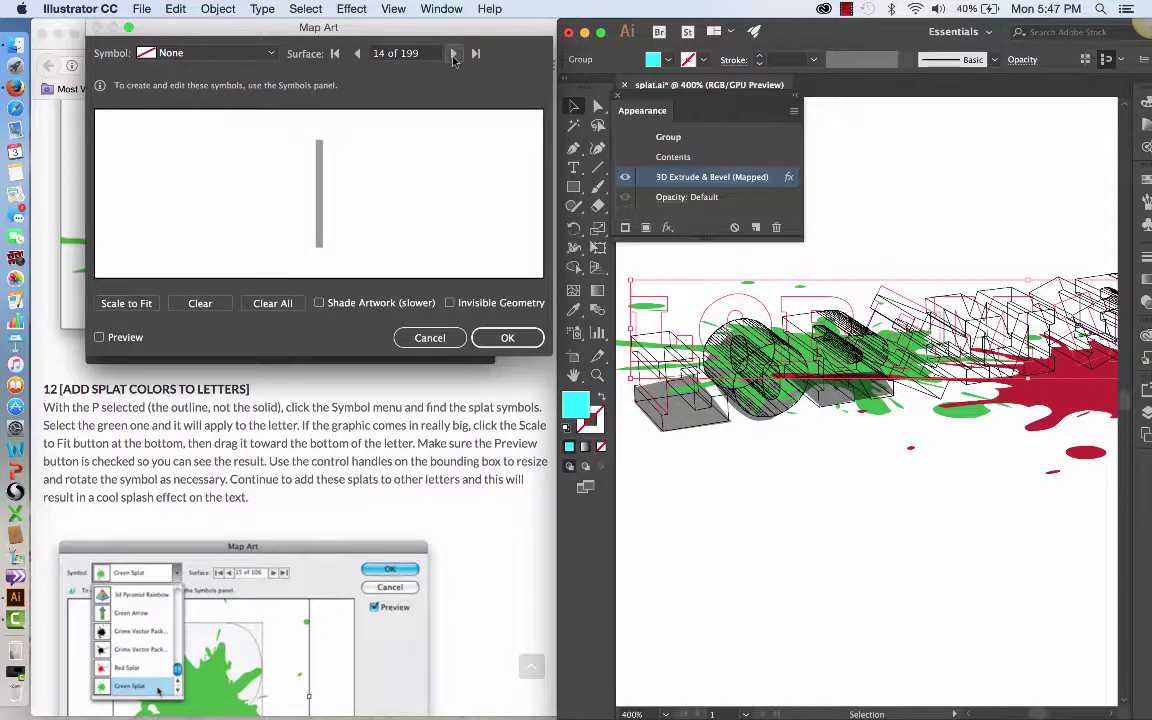
{"action": "left_click", "coordinate": [453, 54]}
{"action": "left_click", "coordinate": [453, 54]}
{"action": "left_click", "coordinate": [453, 54]}
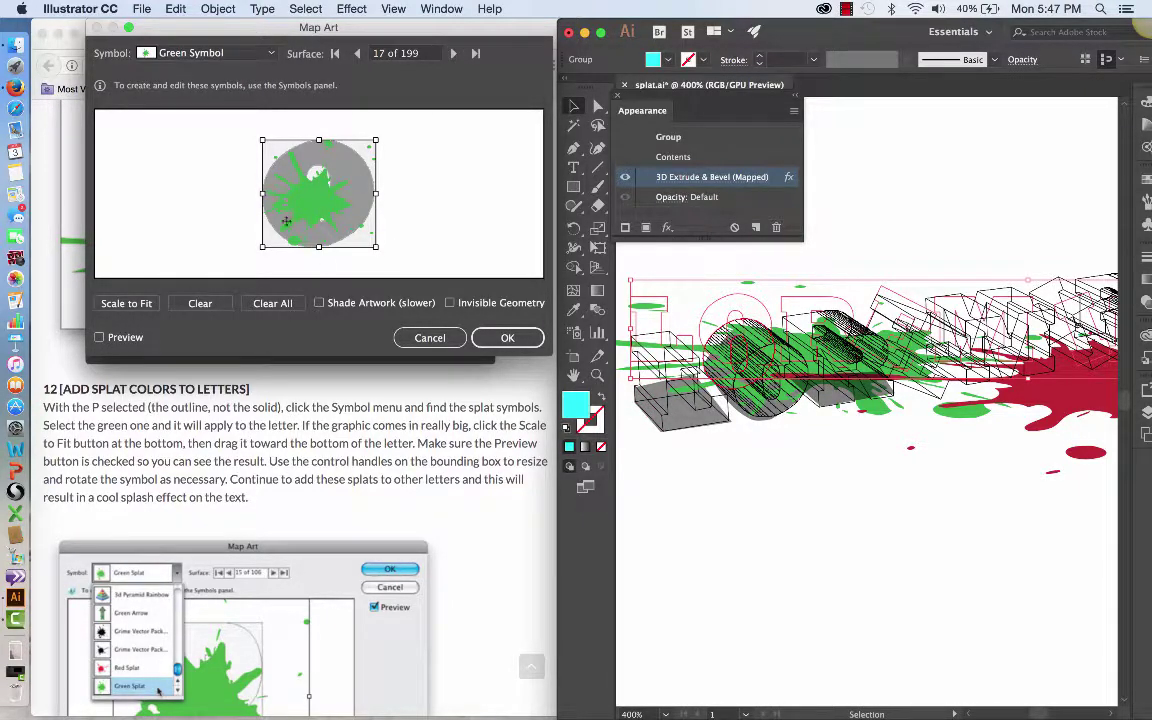
{"action": "left_click", "coordinate": [272, 53]}
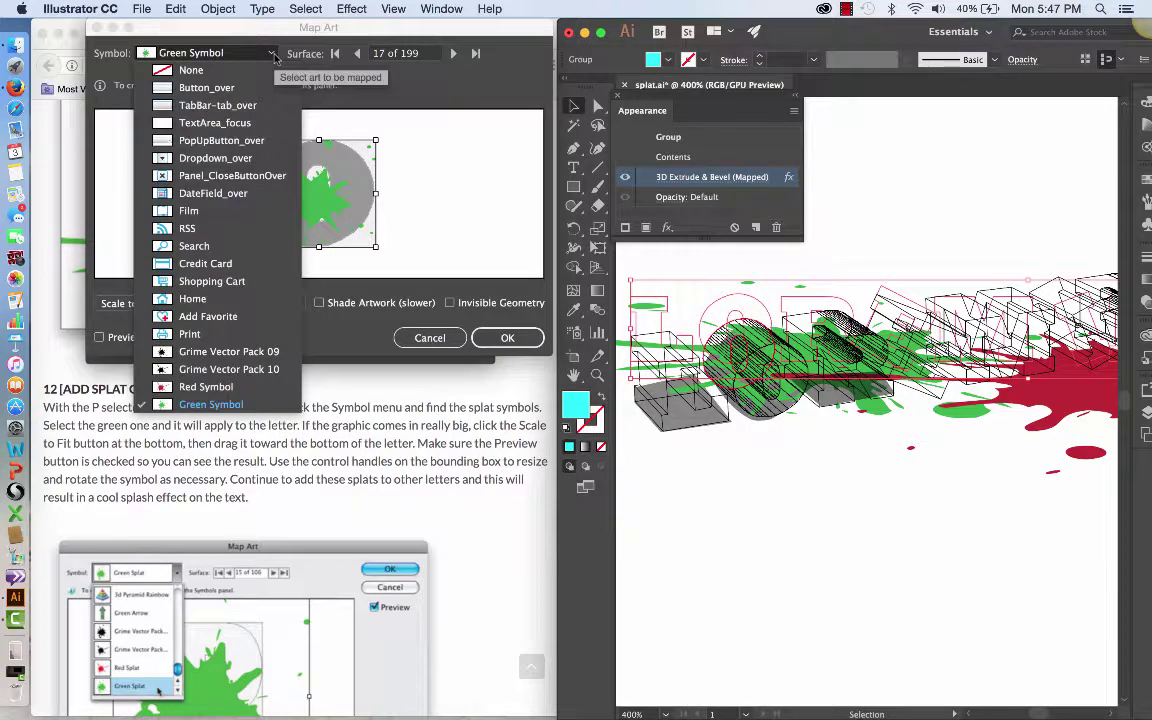
{"action": "left_click", "coordinate": [250, 64]}
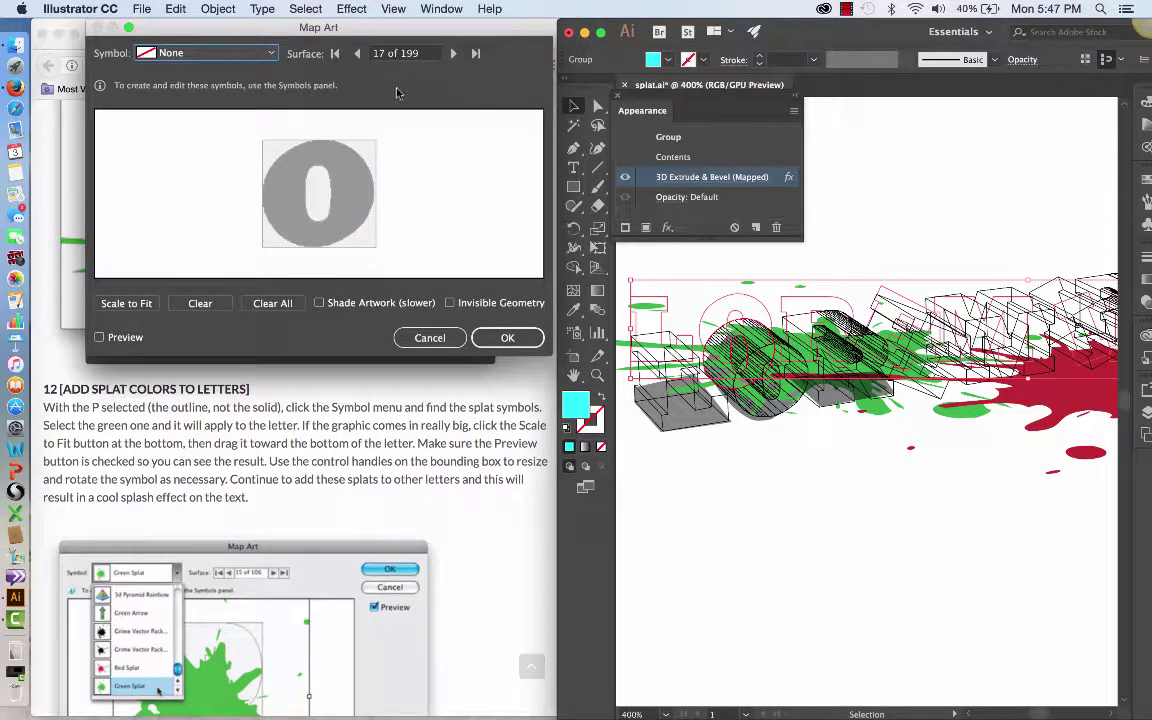
Step: Map Green Symbol onto surface 18, the O's front face, with the preview on, scale it to fit, and apply the 3D effect
{"action": "left_click", "coordinate": [454, 54]}
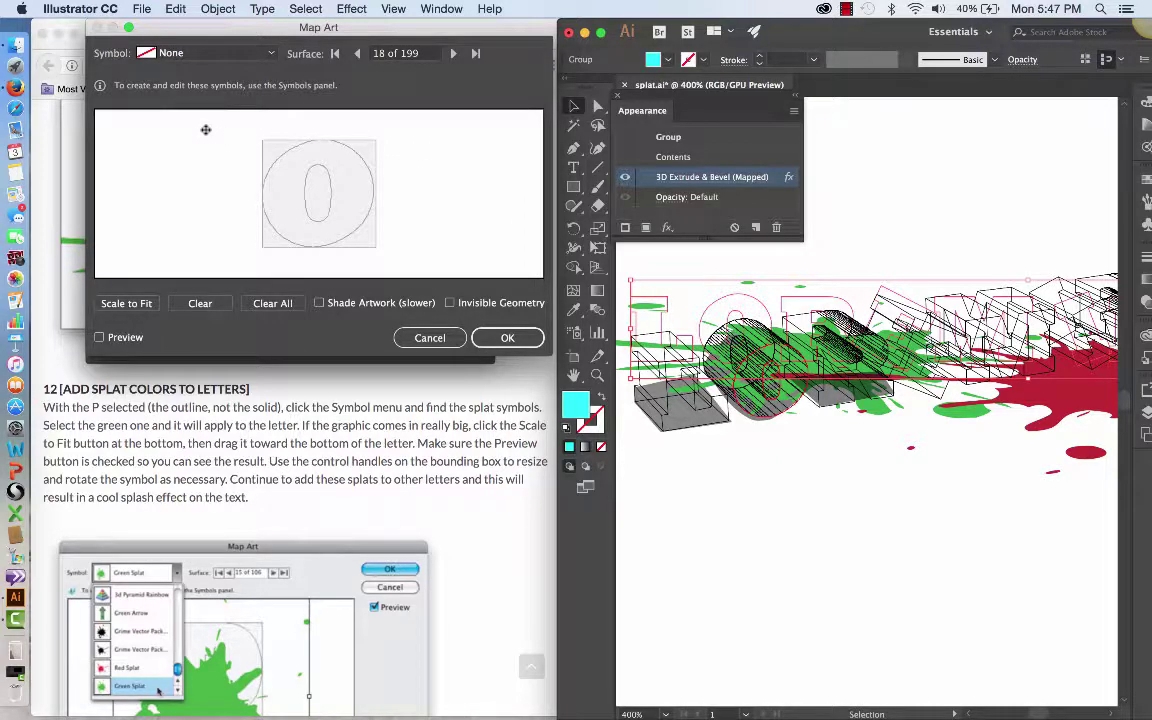
{"action": "left_click", "coordinate": [244, 55]}
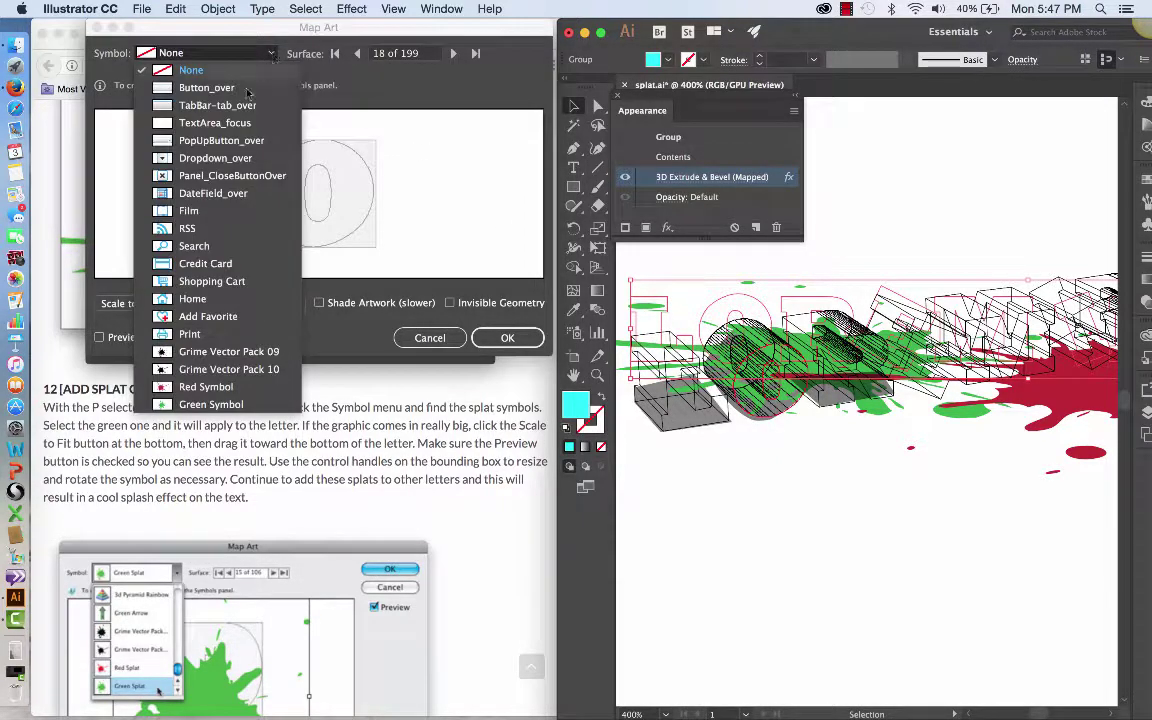
{"action": "left_click", "coordinate": [207, 404]}
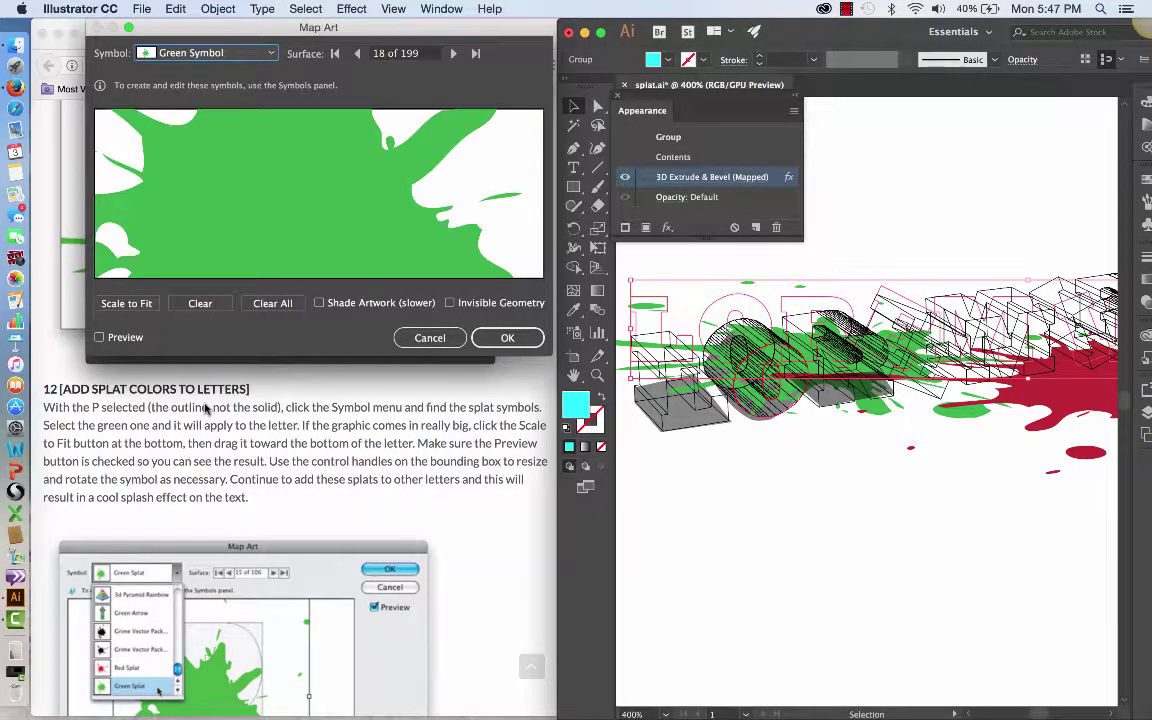
{"action": "left_click", "coordinate": [99, 337]}
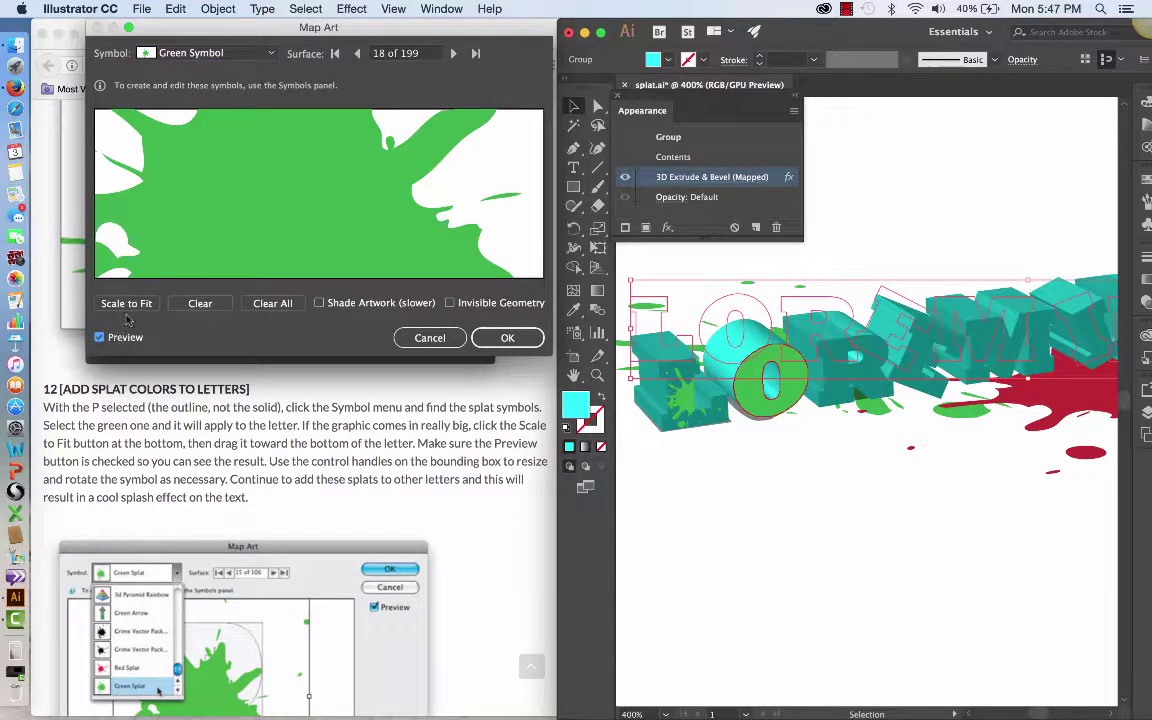
{"action": "left_click", "coordinate": [139, 307]}
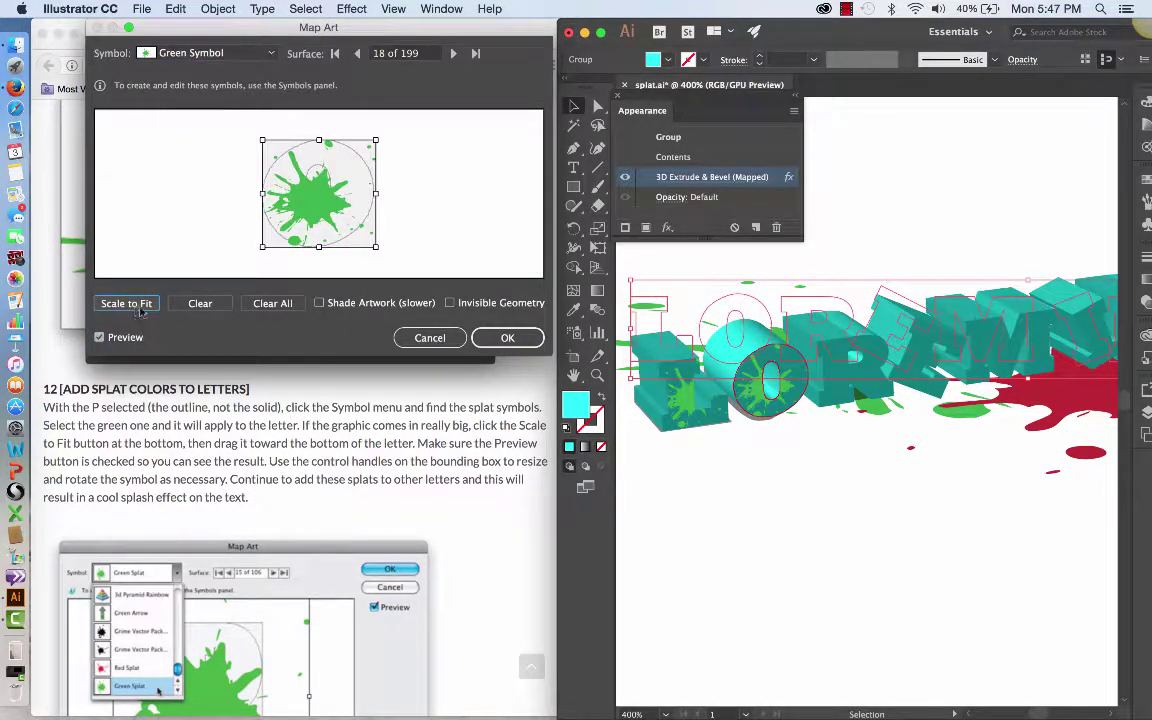
{"action": "left_click", "coordinate": [508, 338]}
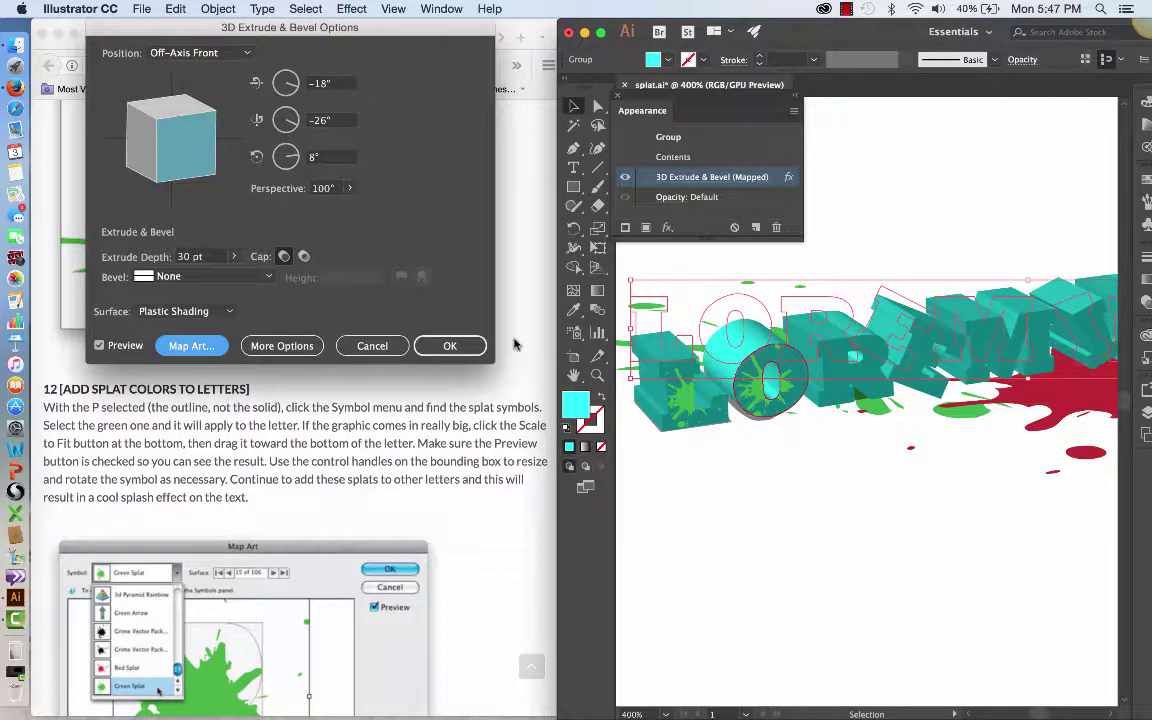
{"action": "left_click", "coordinate": [457, 350]}
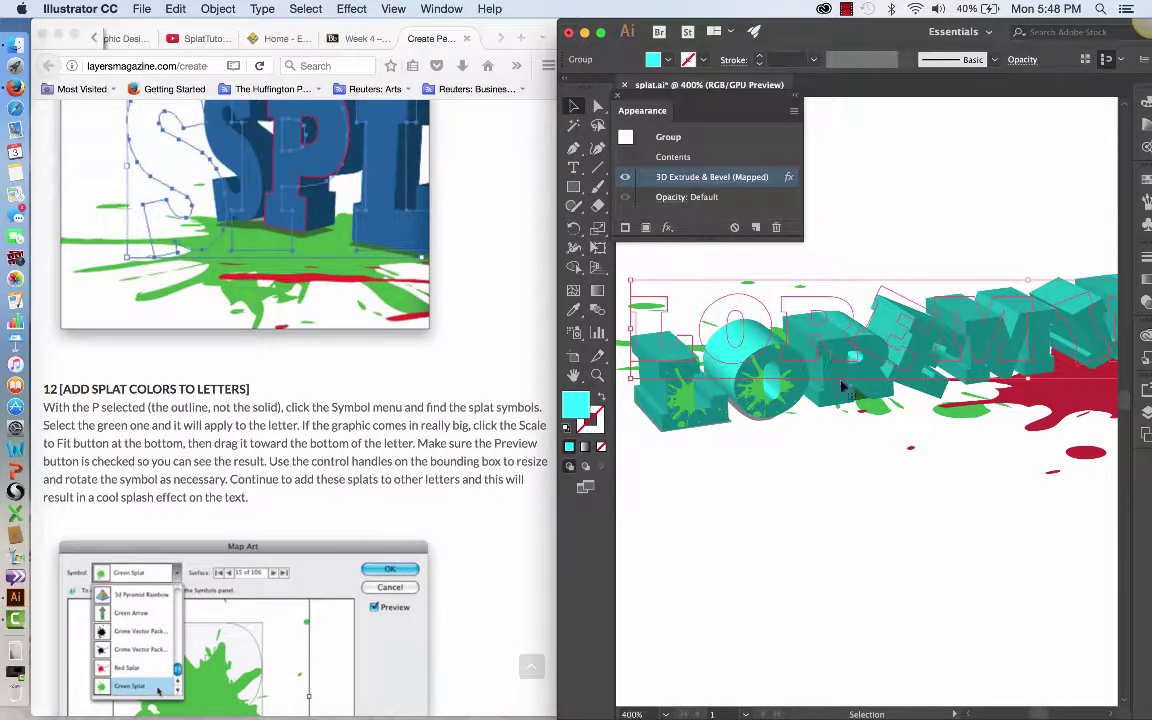
Step: Review the rest of the splat text tutorial page through the finished artwork at its end
{"action": "key", "text": "super+z"}
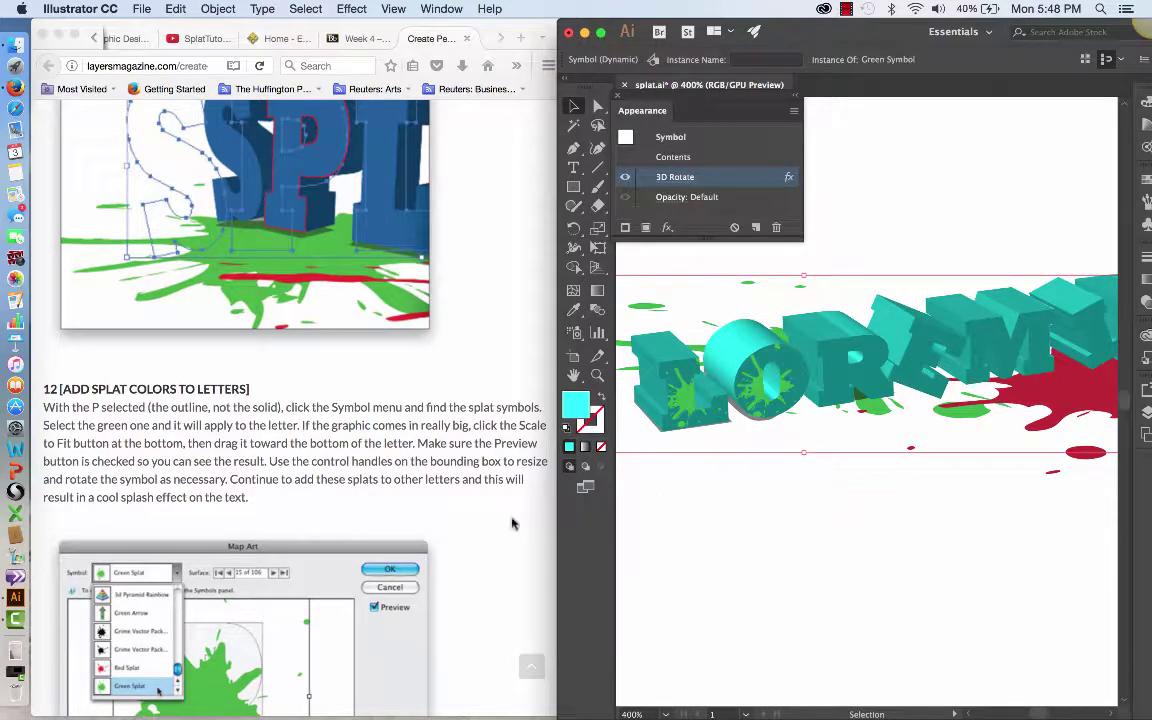
{"action": "scroll", "coordinate": [433, 560], "scroll_direction": "down", "scroll_amount": 5}
{"action": "scroll", "coordinate": [433, 530], "scroll_direction": "down", "scroll_amount": 3}
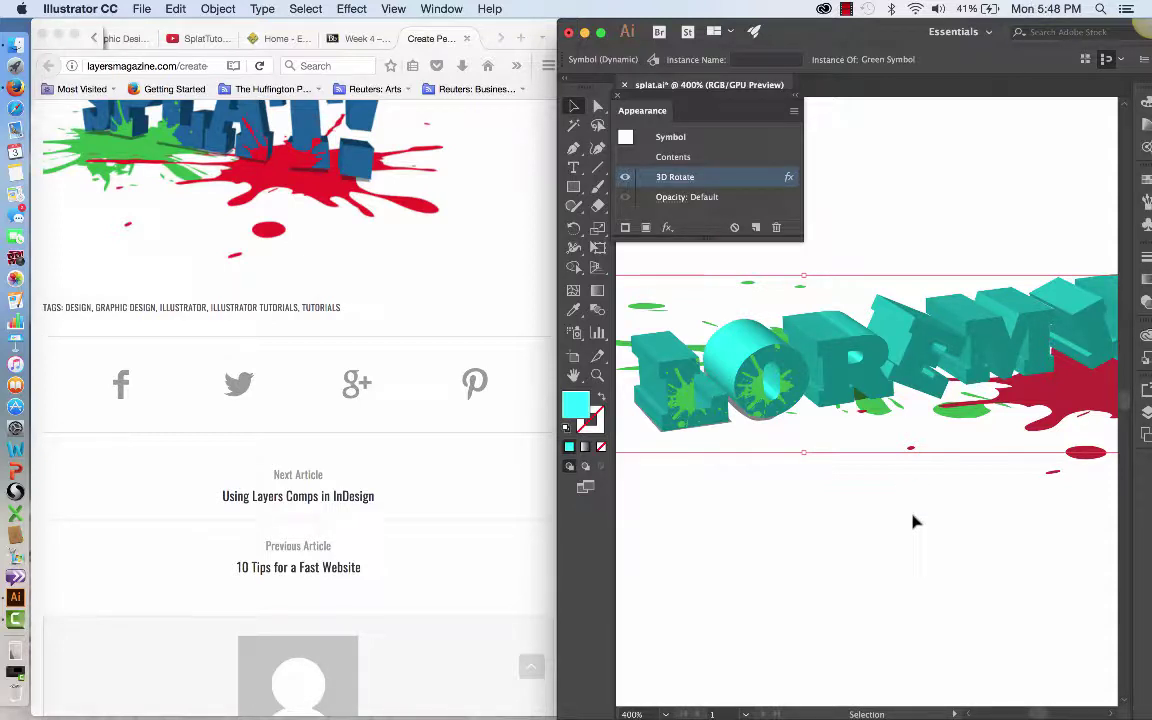
{"action": "left_click", "coordinate": [846, 9]}
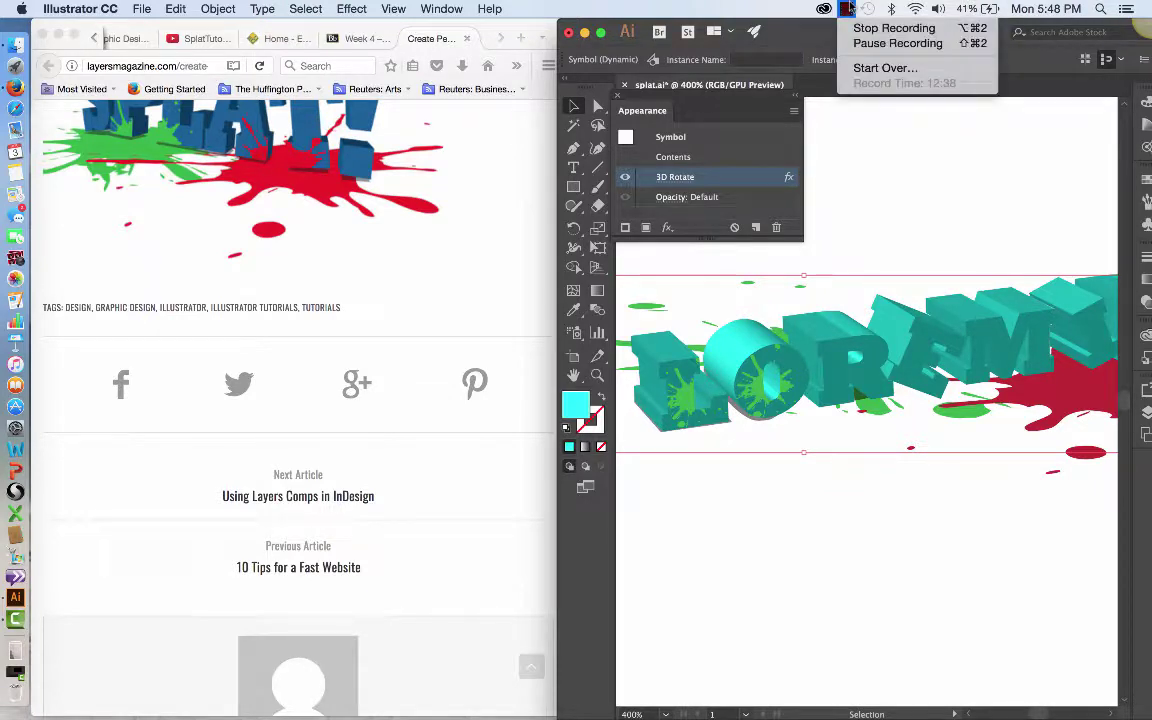